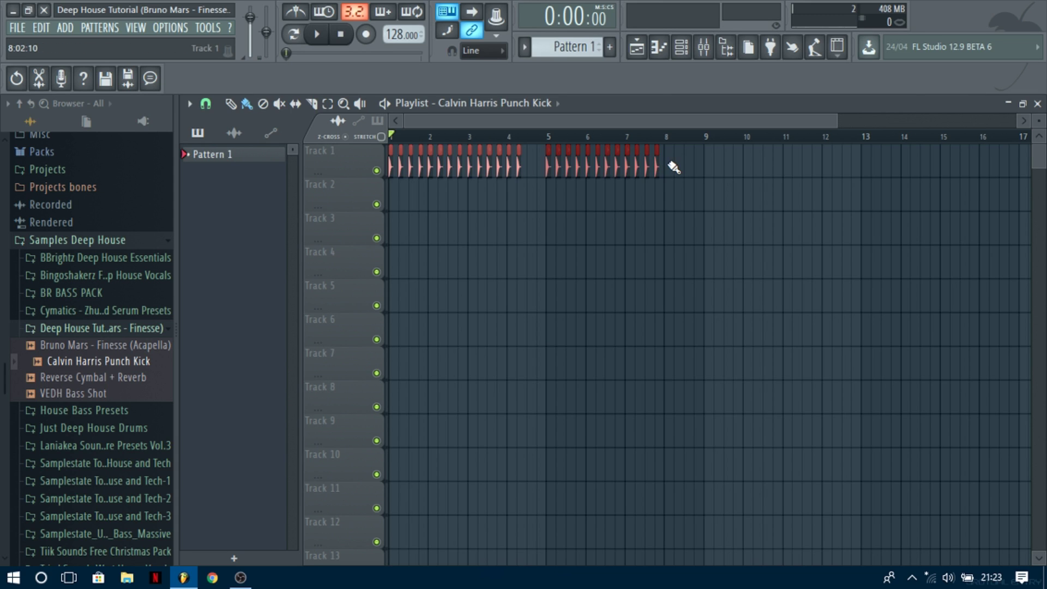
# Duplicate the kick clips of bars 1 to 8 into bars 9 to 16 on Track 1
pyautogui.moveTo(393, 170); pyautogui.dragTo(709, 167)
pyautogui.scroll(-2, 673, 202)
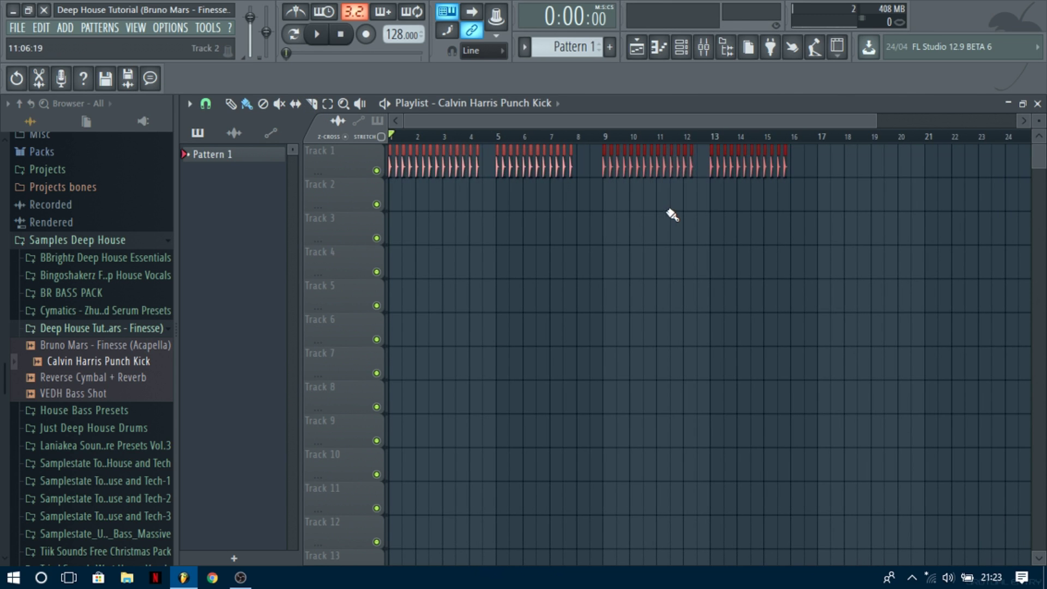
# Play the song and lower the KICK mixer track's level to slightly below -6 dB
pyautogui.click(703, 47)
pyautogui.press('space')
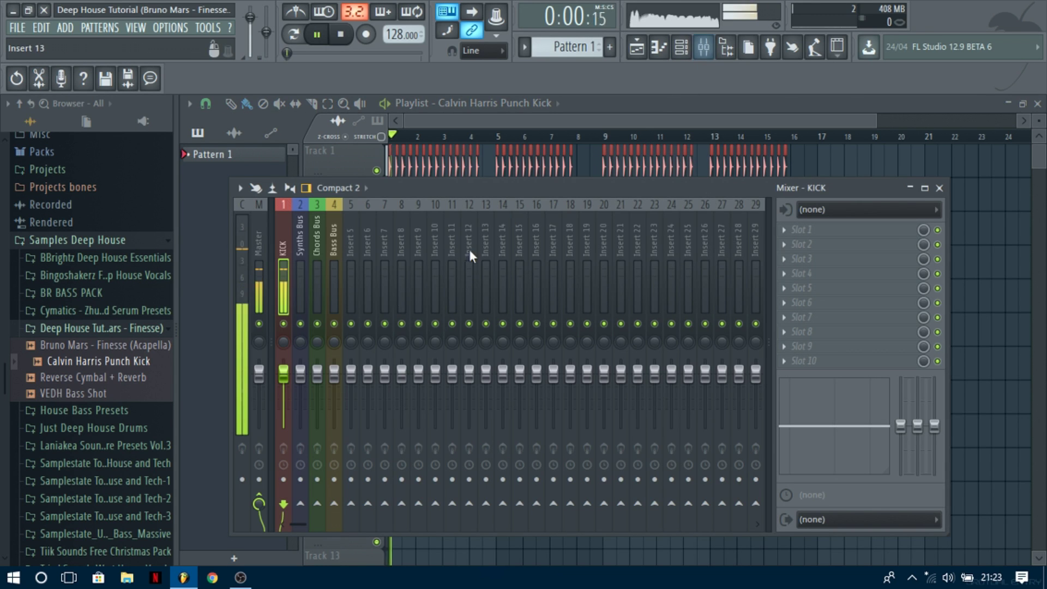
pyautogui.moveTo(282, 383); pyautogui.dragTo(283, 387)
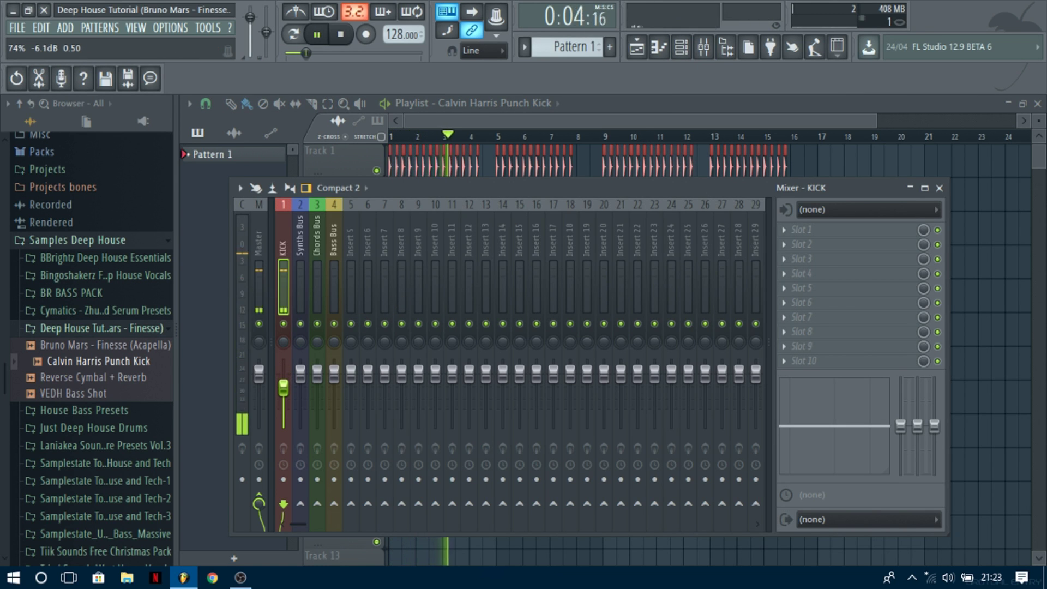
pyautogui.moveTo(284, 400); pyautogui.dragTo(284, 404)
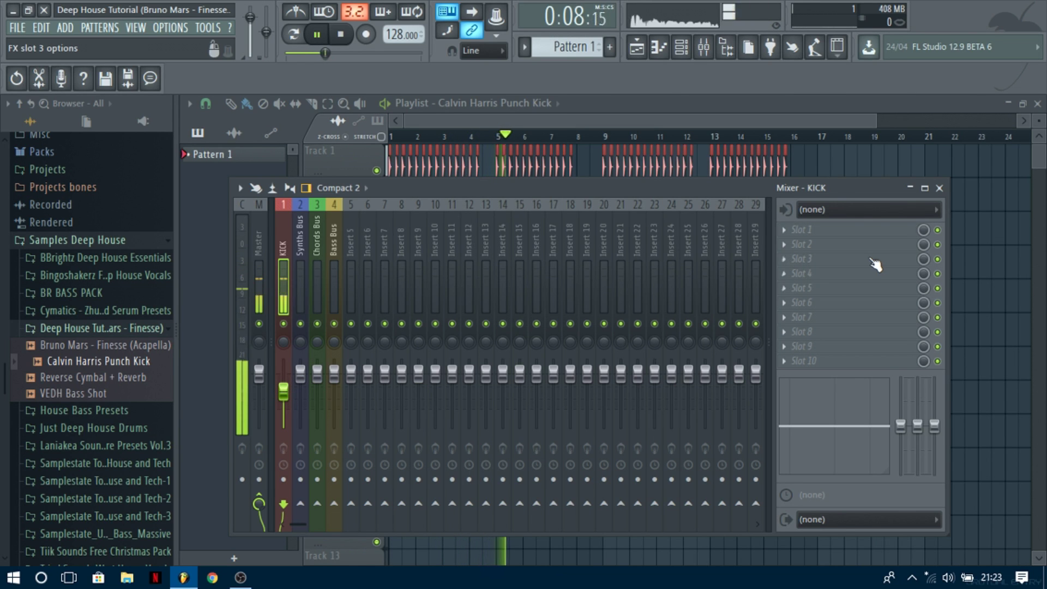
# Insert Fruity parametric EQ 2 in KICK's first effect slot and boost band 2 by about 4.3 dB at 45 Hz
pyautogui.click(807, 230)
pyautogui.click(647, 201)
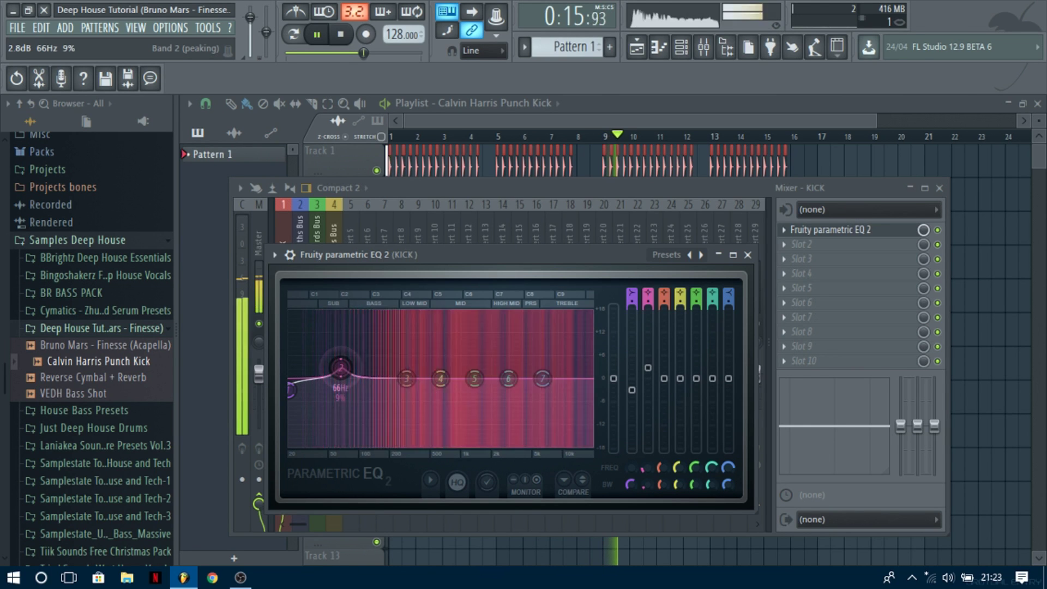
pyautogui.moveTo(345, 368); pyautogui.dragTo(349, 366)
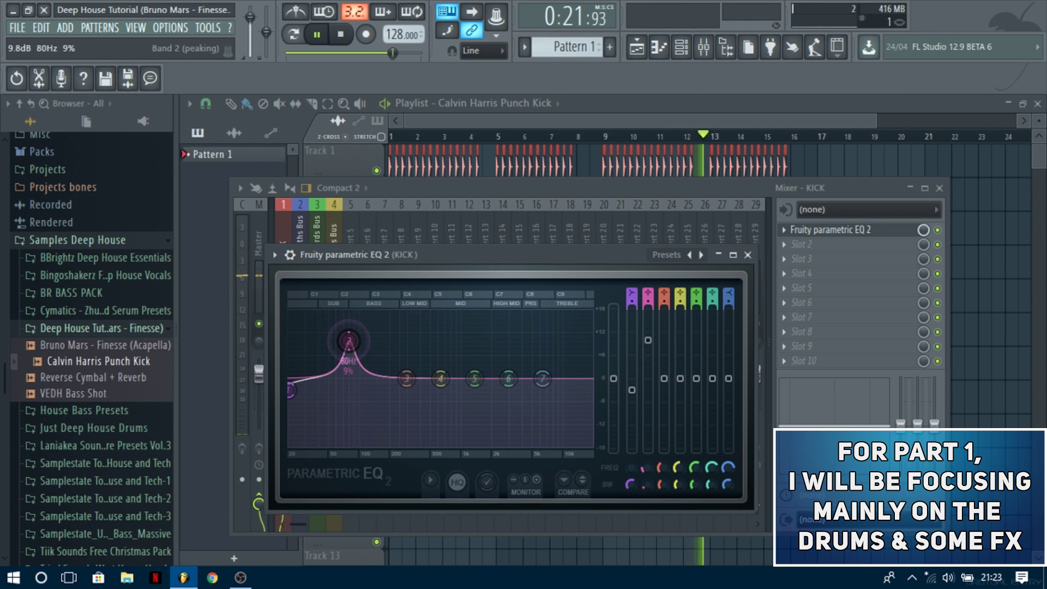
pyautogui.moveTo(342, 342); pyautogui.dragTo(336, 342)
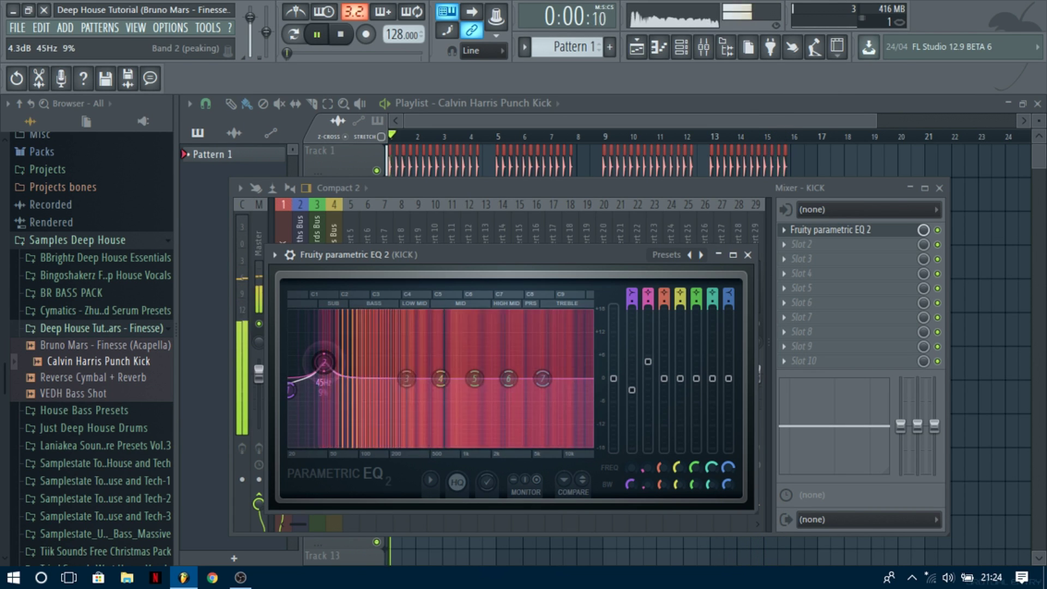
# Set the playlist loop to bars 1 to 16 and slightly raise band 7 in KICK's parametric EQ
pyautogui.moveTo(822, 137); pyautogui.dragTo(389, 138)
pyautogui.click(703, 47)
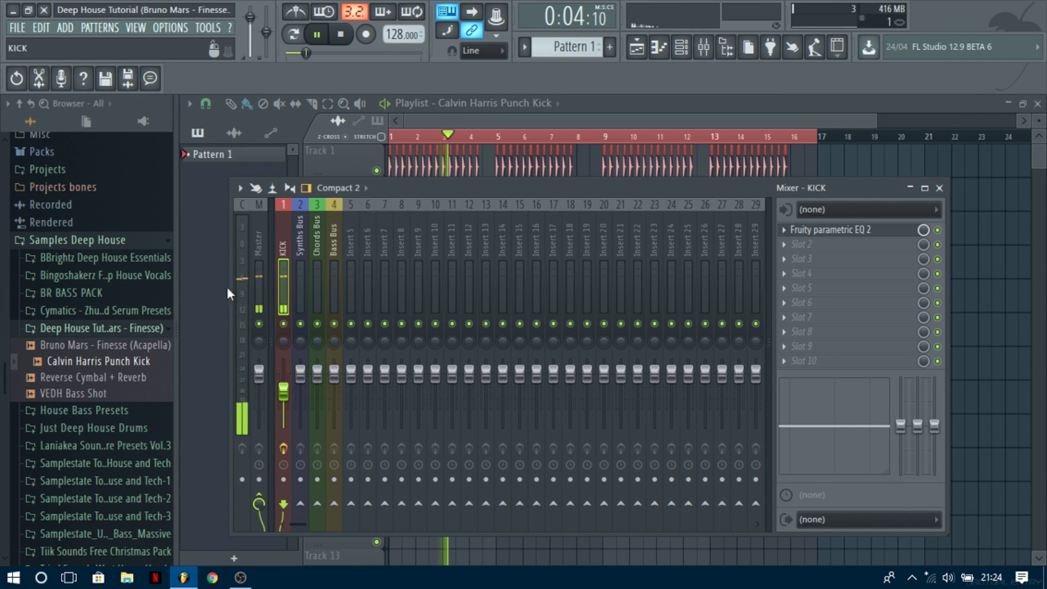
pyautogui.click(823, 231)
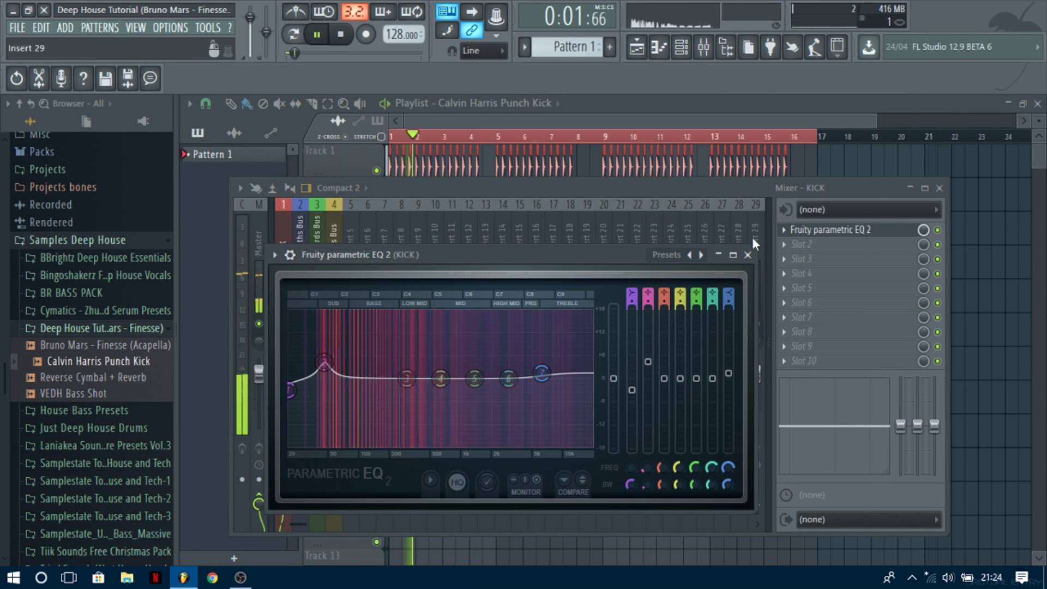
pyautogui.click(748, 255)
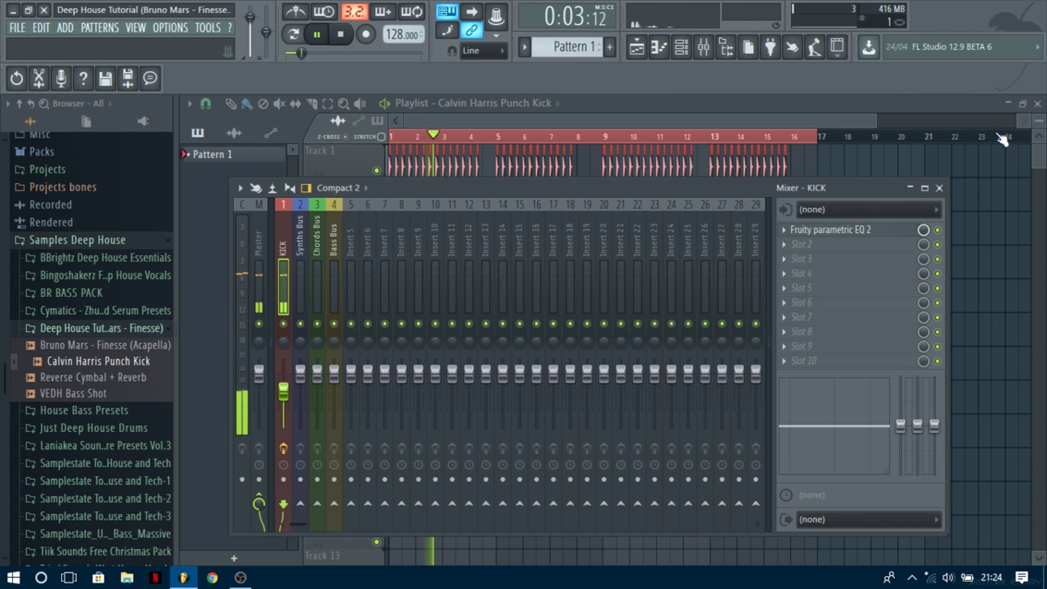
# Close the mixer, stop playback and move all kick clips down to Track 2
pyautogui.click(939, 187)
pyautogui.press('space')
pyautogui.hotkey('shift', 'Down')
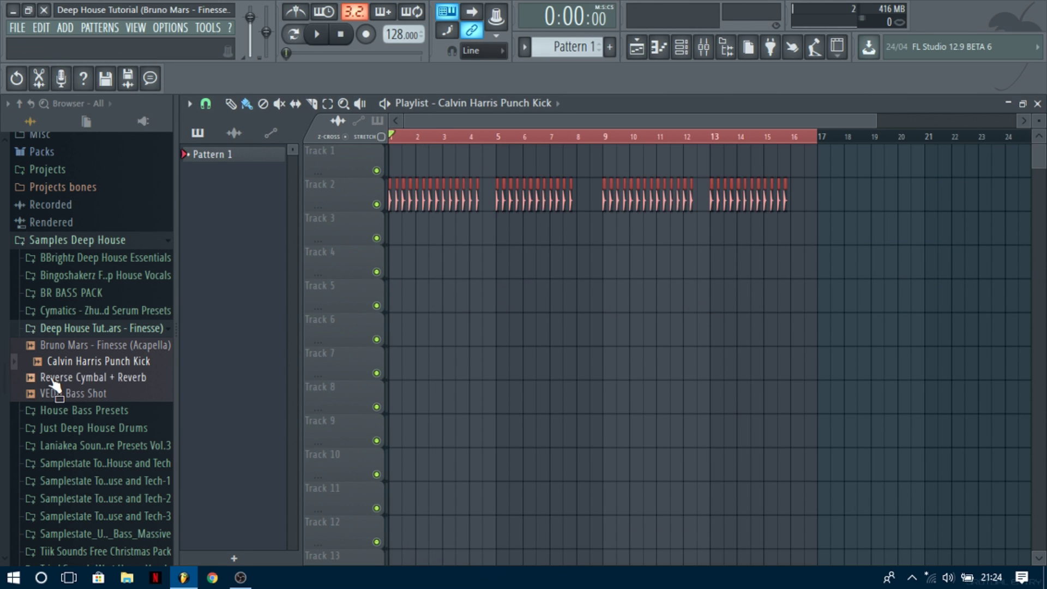
# Collapse the tutorial sample folder, open the Claps folder of BBrightz Deep House Essentials and widen the browser
pyautogui.click(104, 328)
pyautogui.click(106, 259)
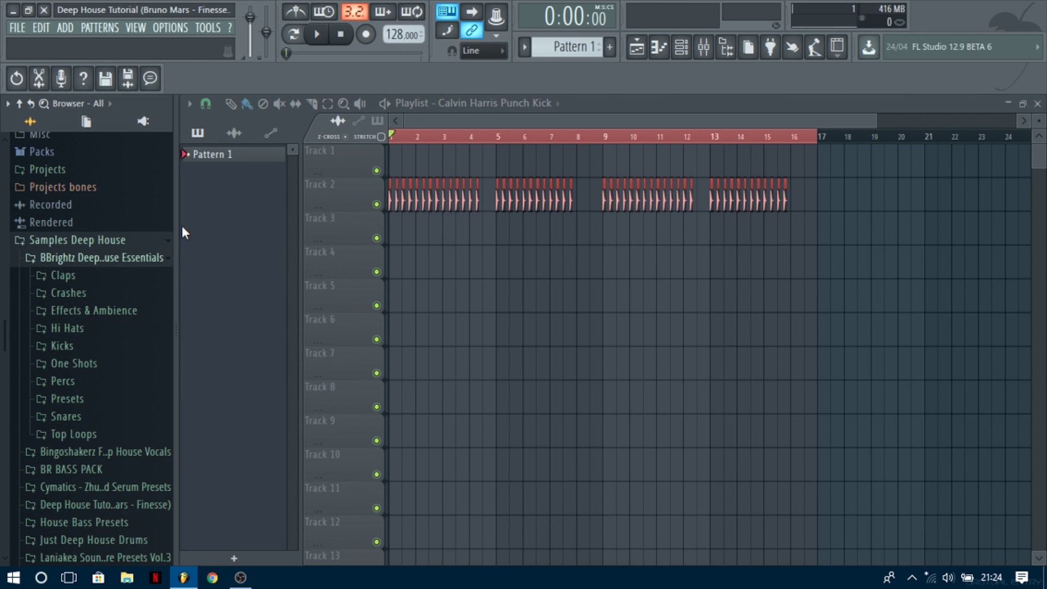
pyautogui.moveTo(183, 230); pyautogui.dragTo(210, 256)
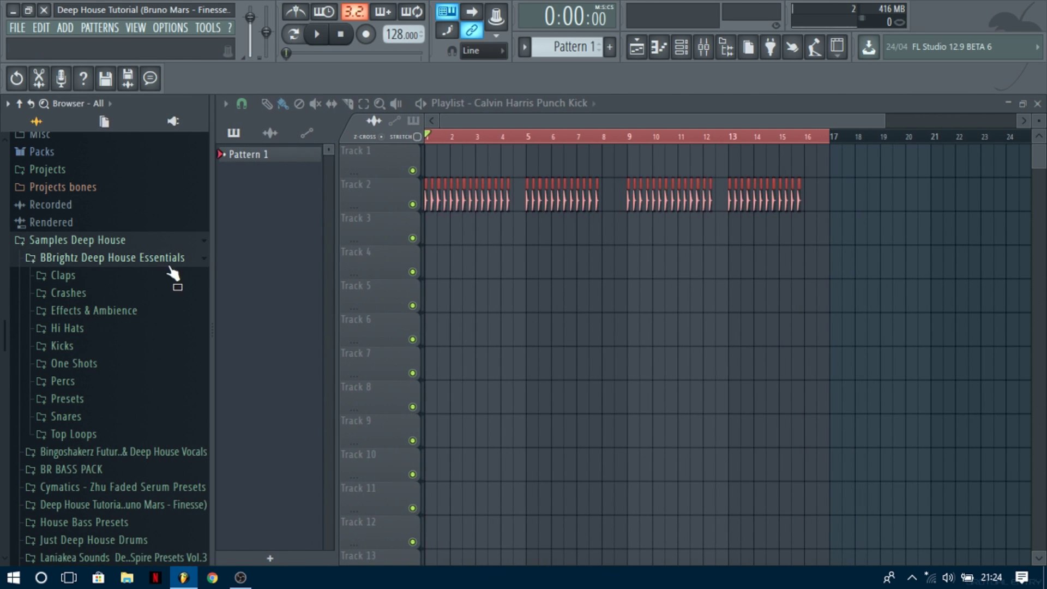
pyautogui.click(71, 276)
# Audition the samples in the Claps folder, including CLAP 3, CLAP 5 and CLAP 8
pyautogui.press('Down')
pyautogui.press('Down')
pyautogui.press('Down')
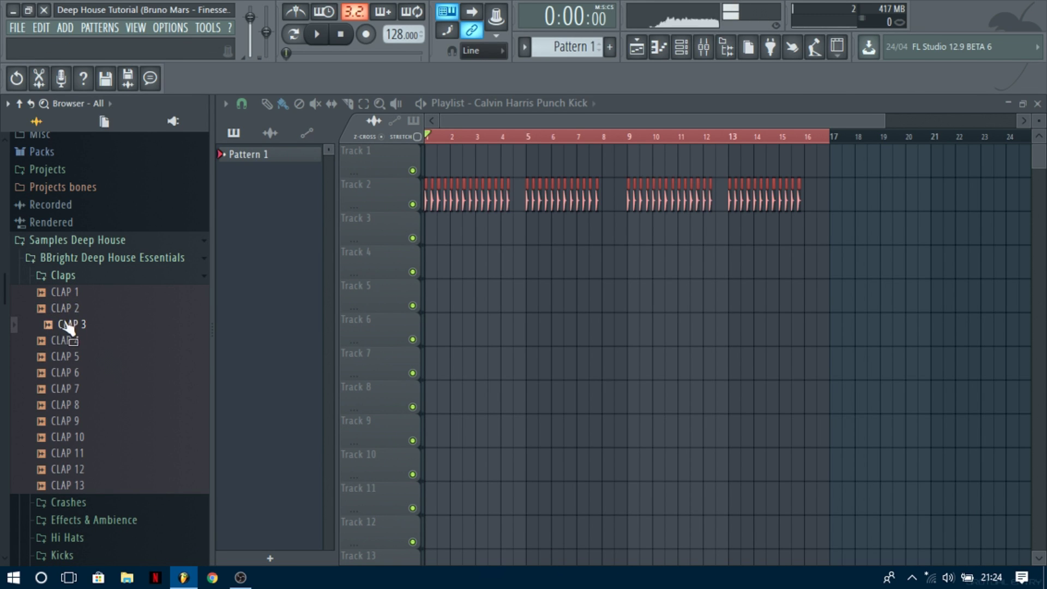
pyautogui.press('Down')
pyautogui.press('Down')
pyautogui.press('Down')
pyautogui.press('Down')
pyautogui.press('Down')
pyautogui.press('Down')
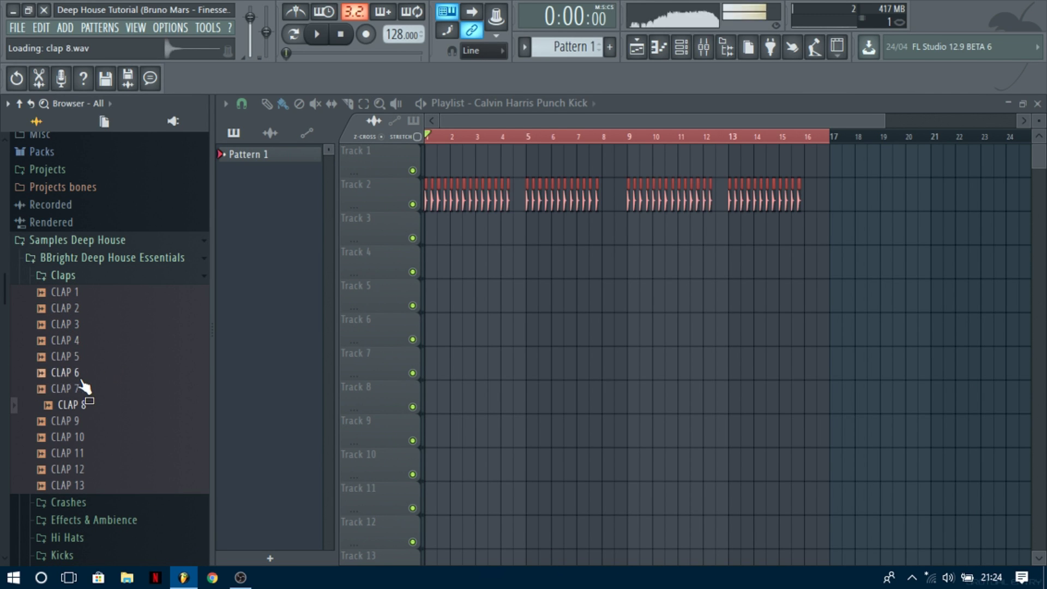
pyautogui.click(65, 362)
pyautogui.click(64, 363)
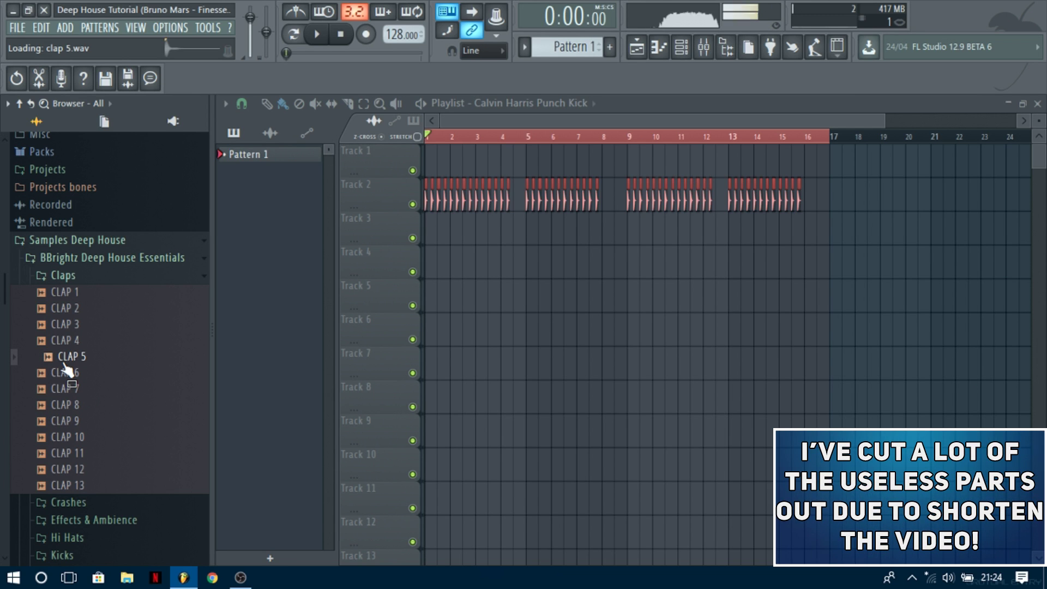
# Place CLAP 5 on Track 5 and CLAP 3 on Track 6, and move the CLAP 5 clip to bar 1
pyautogui.moveTo(127, 370); pyautogui.dragTo(593, 295)
pyautogui.click(75, 326)
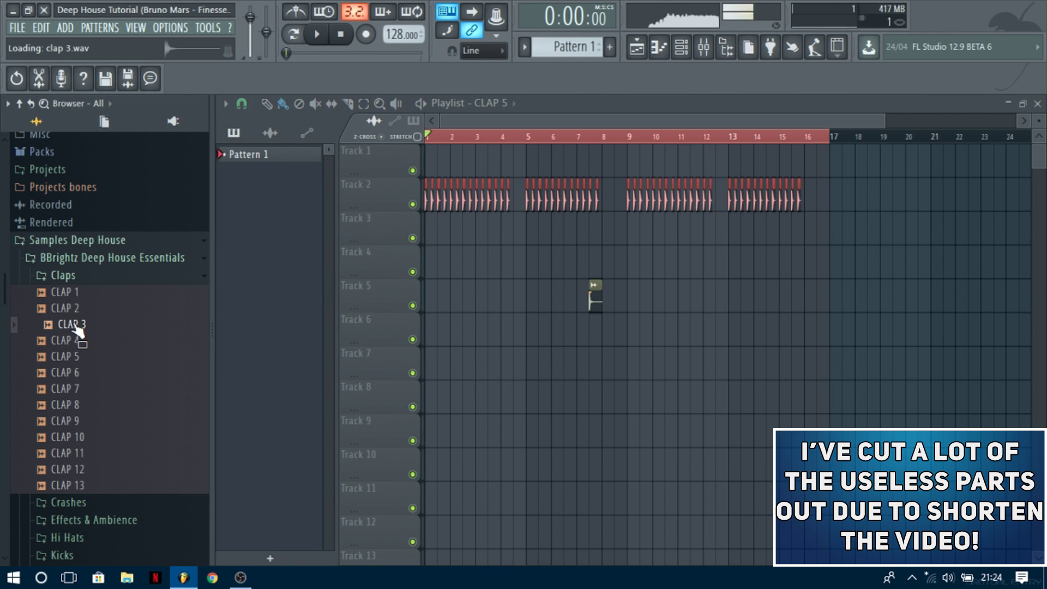
pyautogui.moveTo(76, 327); pyautogui.dragTo(593, 329)
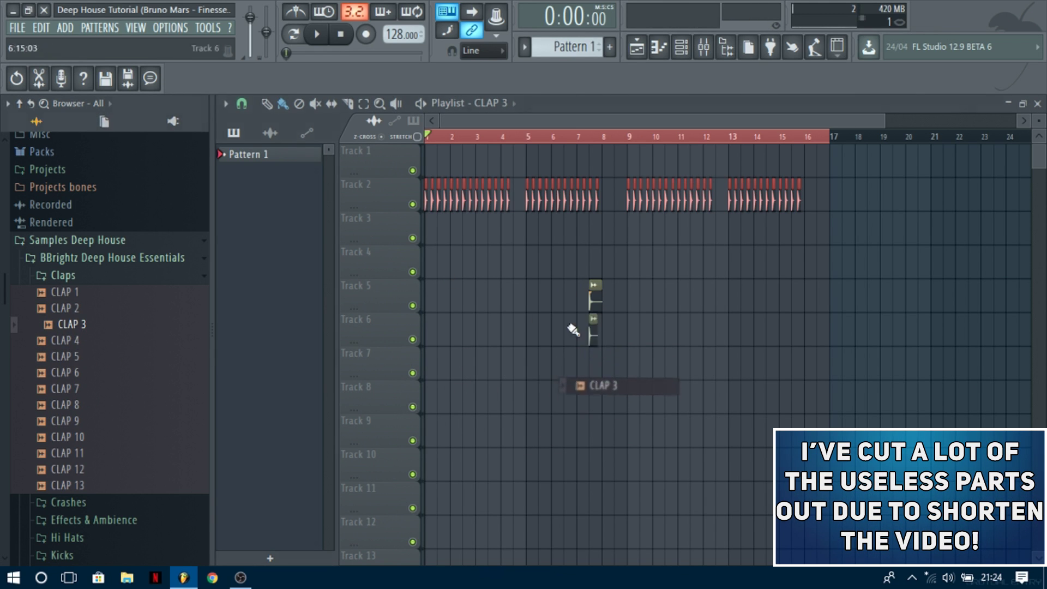
pyautogui.click(64, 276)
pyautogui.click(87, 259)
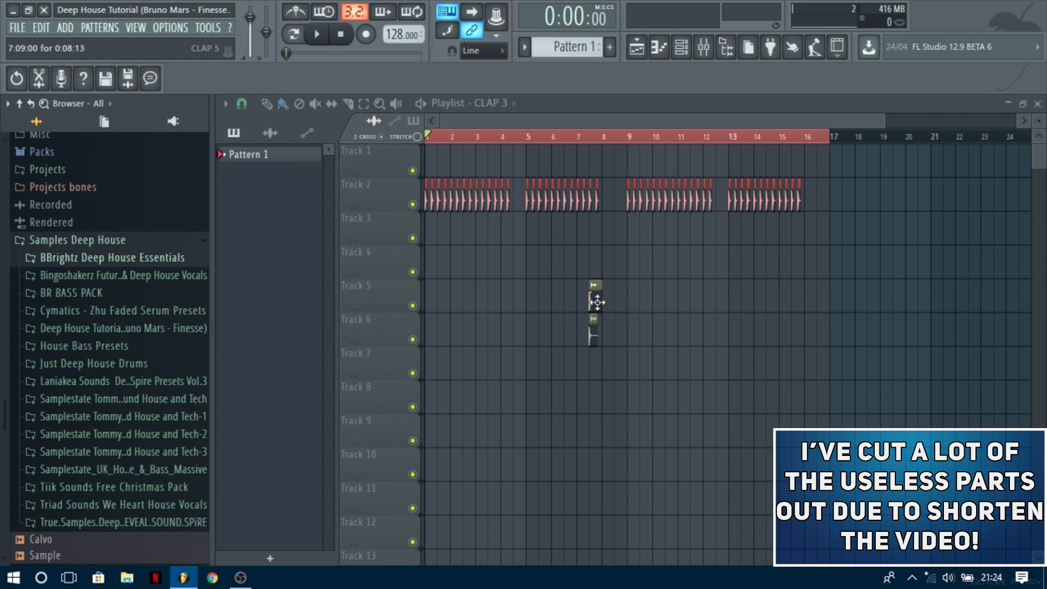
pyautogui.moveTo(597, 303); pyautogui.dragTo(432, 302)
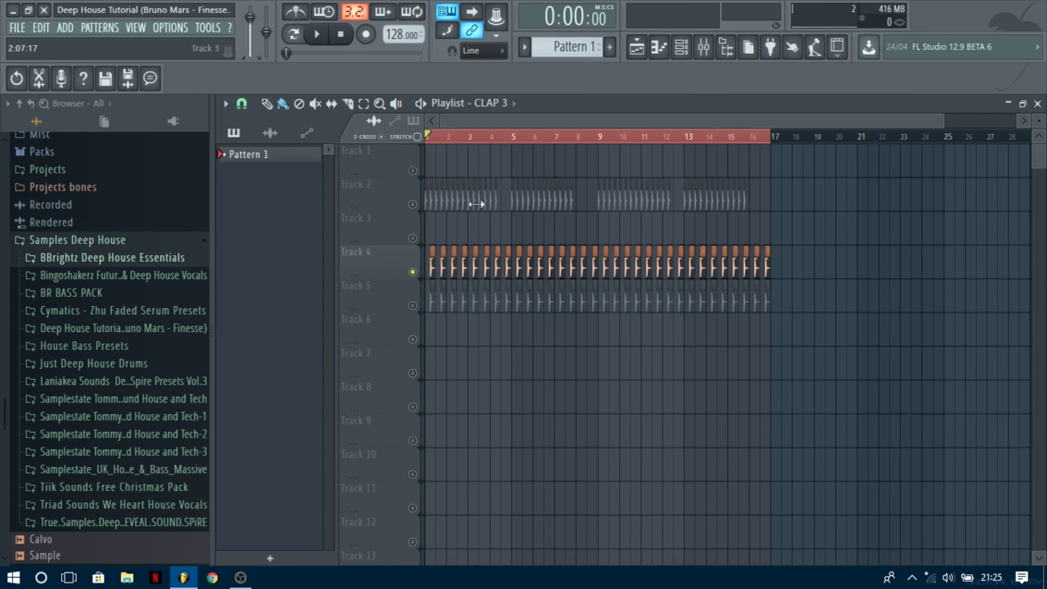
# Play the soloed clap, lower the CLAP 5 mixer track's level and pan it about 40% left
pyautogui.press('space')
pyautogui.click(703, 46)
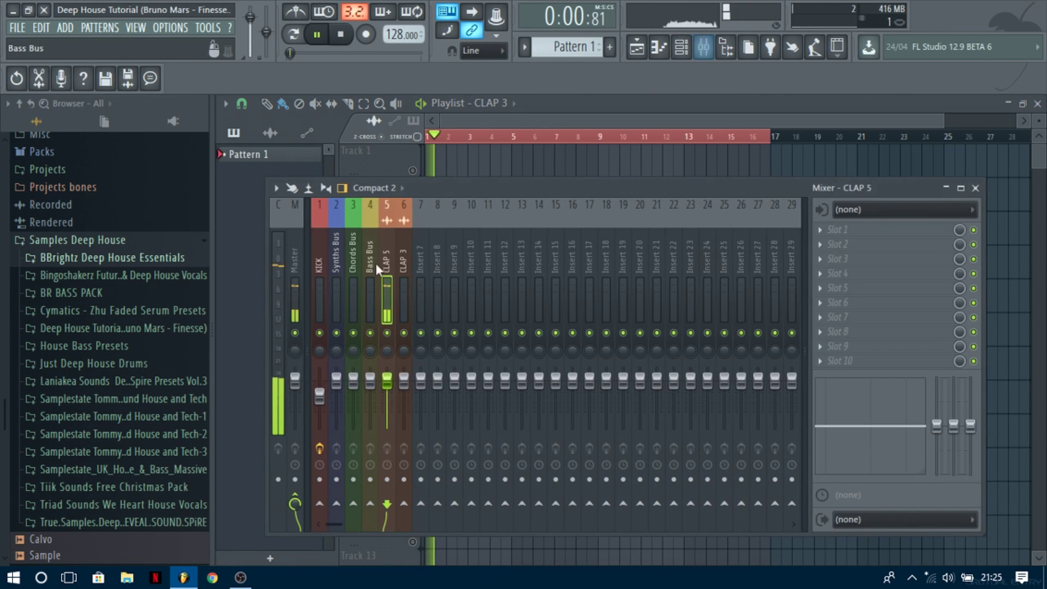
pyautogui.moveTo(387, 381); pyautogui.dragTo(386, 395)
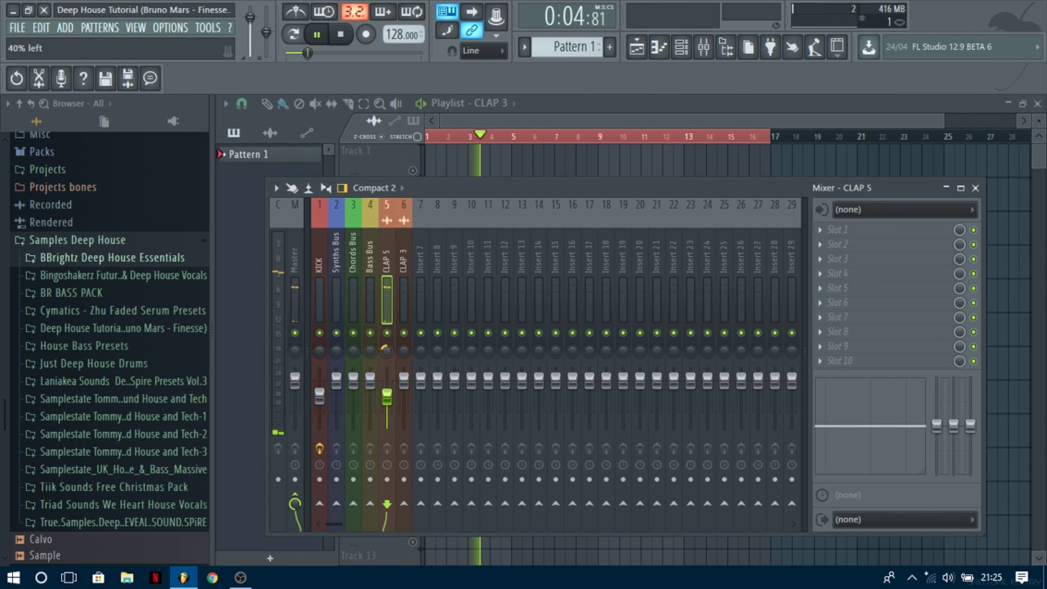
pyautogui.press('XF86AudioRaiseVolume')
pyautogui.press('XF86AudioRaiseVolume')
pyautogui.press('XF86AudioRaiseVolume')
pyautogui.press('XF86AudioRaiseVolume')
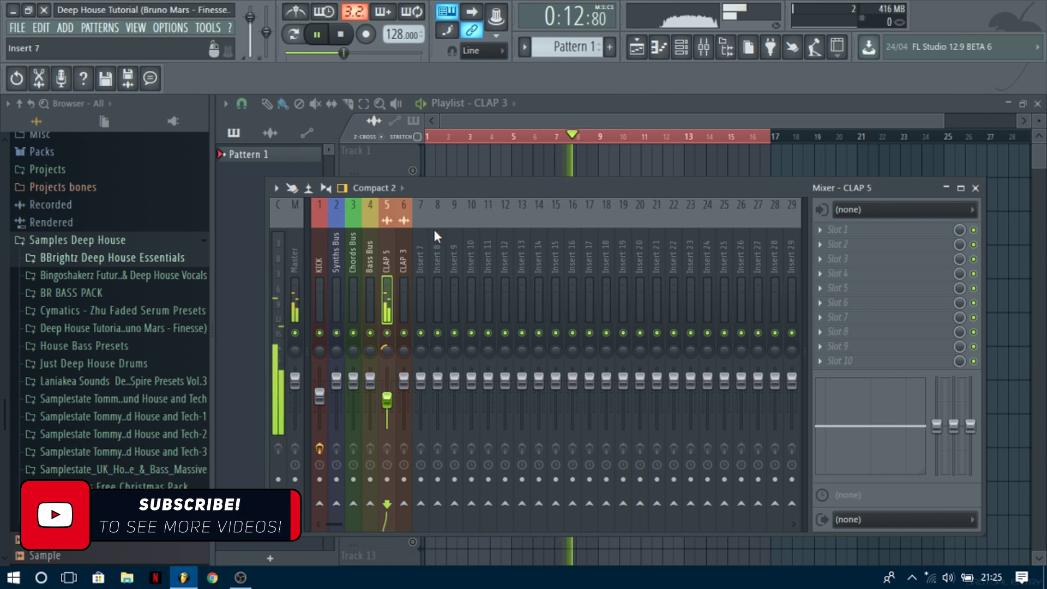
# Solo Track 5, set the CLAP 3 mixer track's level to about -8.6 dB and pan it about 43% right
pyautogui.press('F9')
pyautogui.press('space')
pyautogui.press('space')
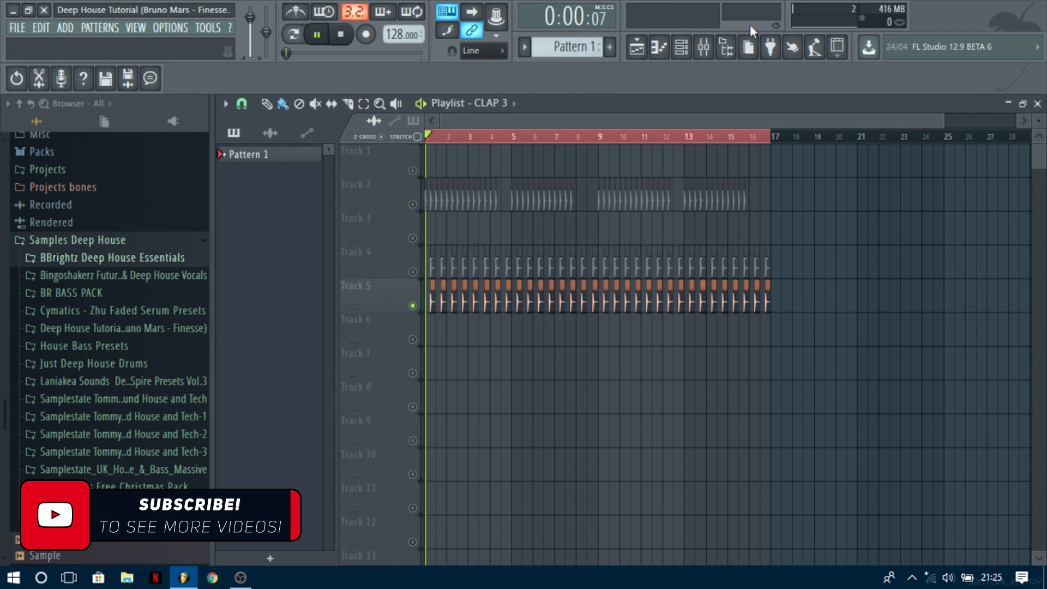
pyautogui.click(703, 46)
pyautogui.moveTo(404, 379); pyautogui.dragTo(403, 399)
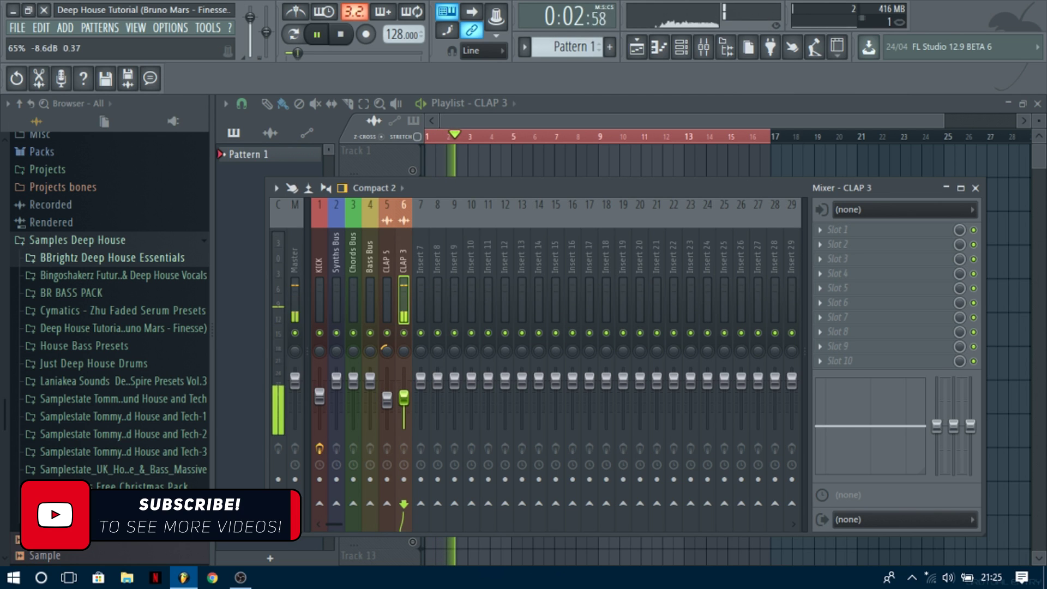
pyautogui.moveTo(400, 352); pyautogui.dragTo(400, 340)
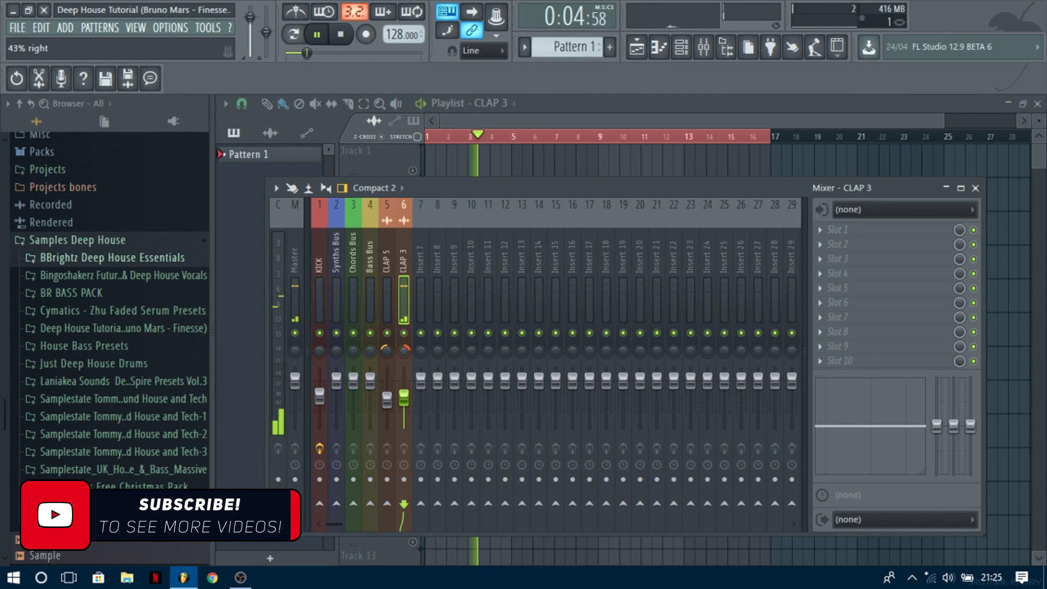
# Play both clap tracks together, narrow their left and right panning, and set CLAP 3's level to about -9.7 dB
pyautogui.press('F9')
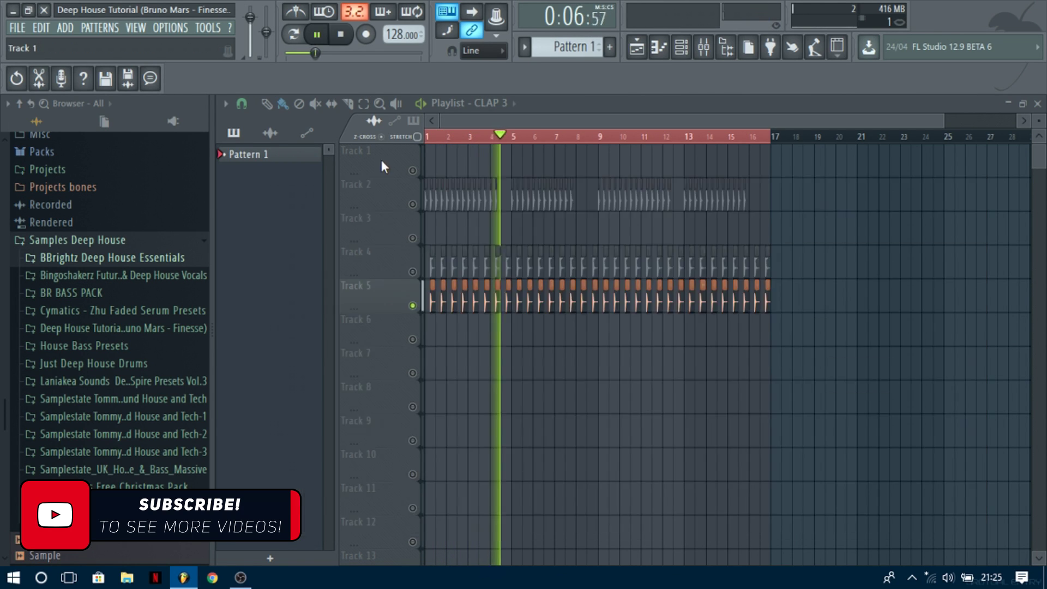
pyautogui.press('F9')
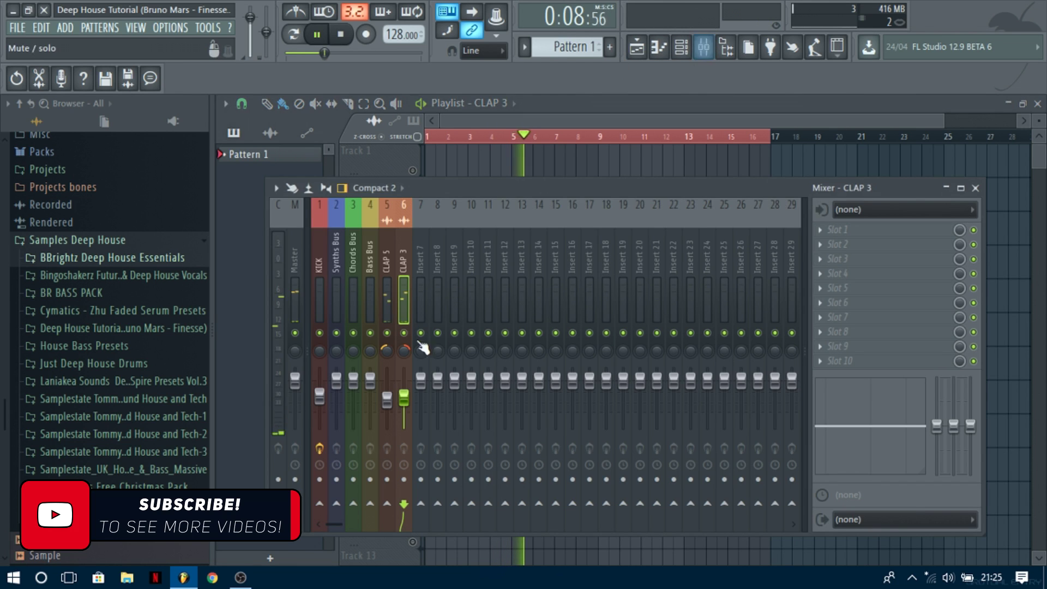
pyautogui.click(388, 347)
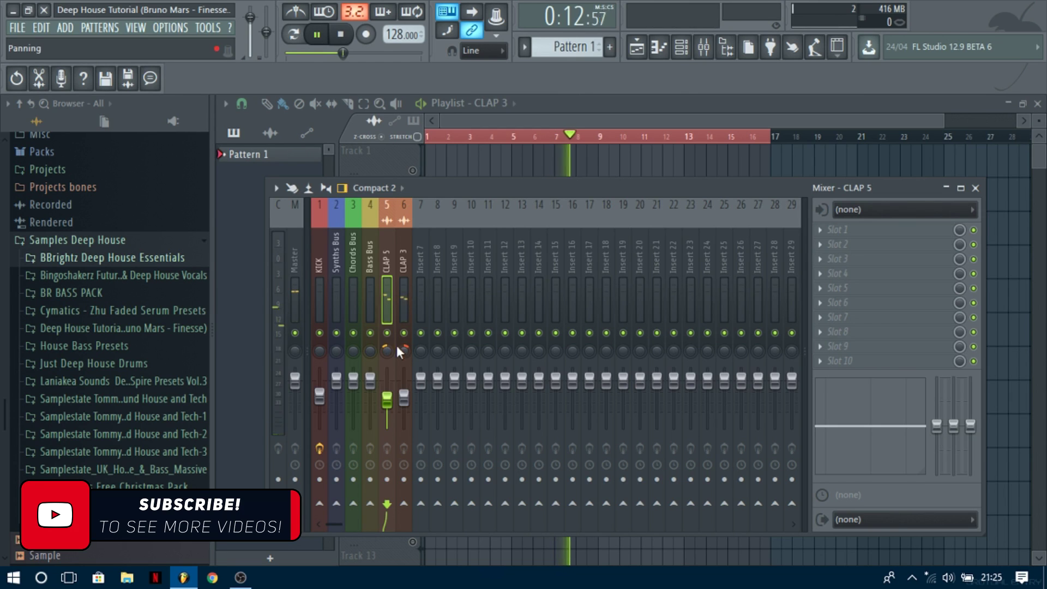
pyautogui.click(404, 397)
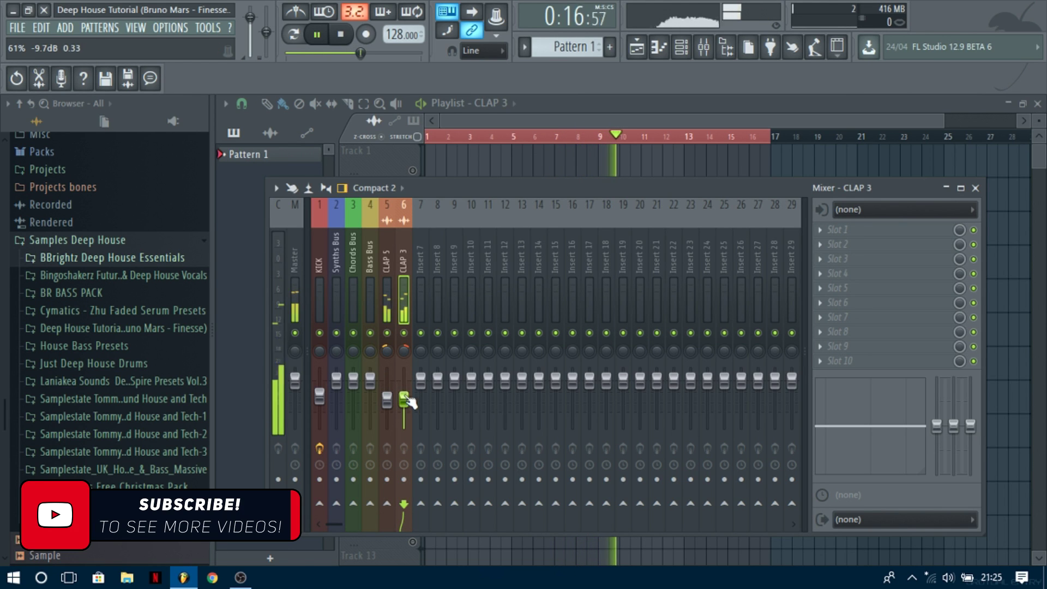
# Unmute the kick on Track 2 and restart playback with the kick and both claps
pyautogui.press('space')
pyautogui.click(385, 156)
pyautogui.click(413, 205)
pyautogui.press('space')
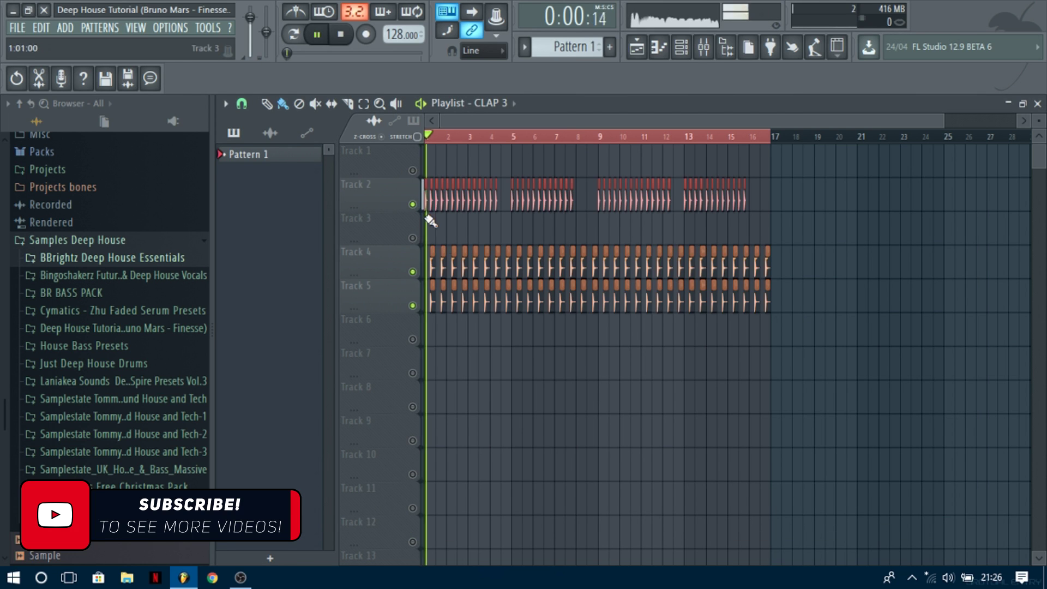
# Select the CLAP 5 and CLAP 3 mixer tracks together and lower both levels slightly
pyautogui.click(704, 48)
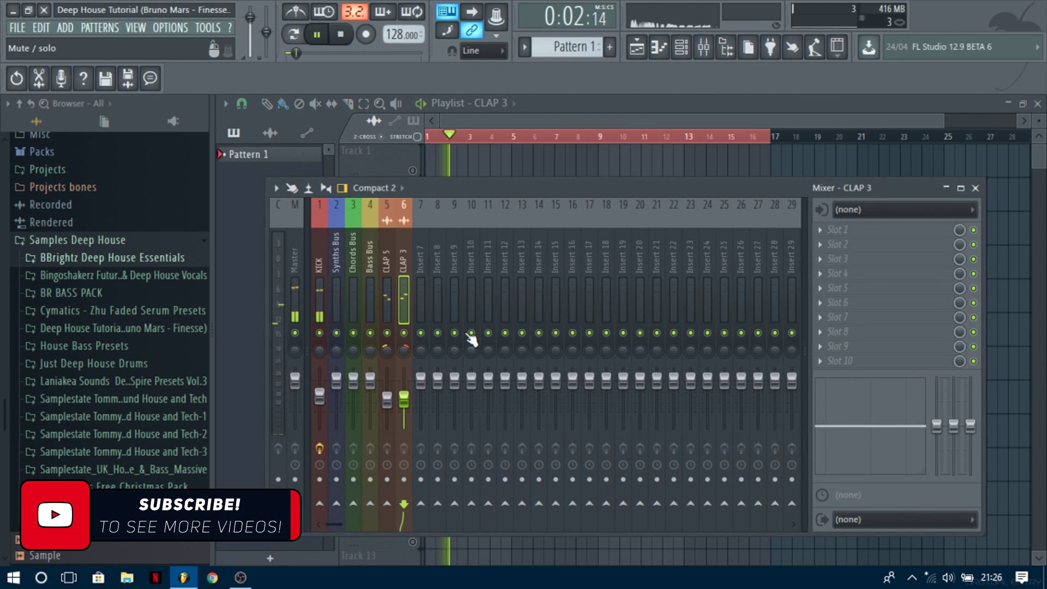
pyautogui.keyDown('ctrl'); pyautogui.click(388, 259); pyautogui.keyUp('ctrl')
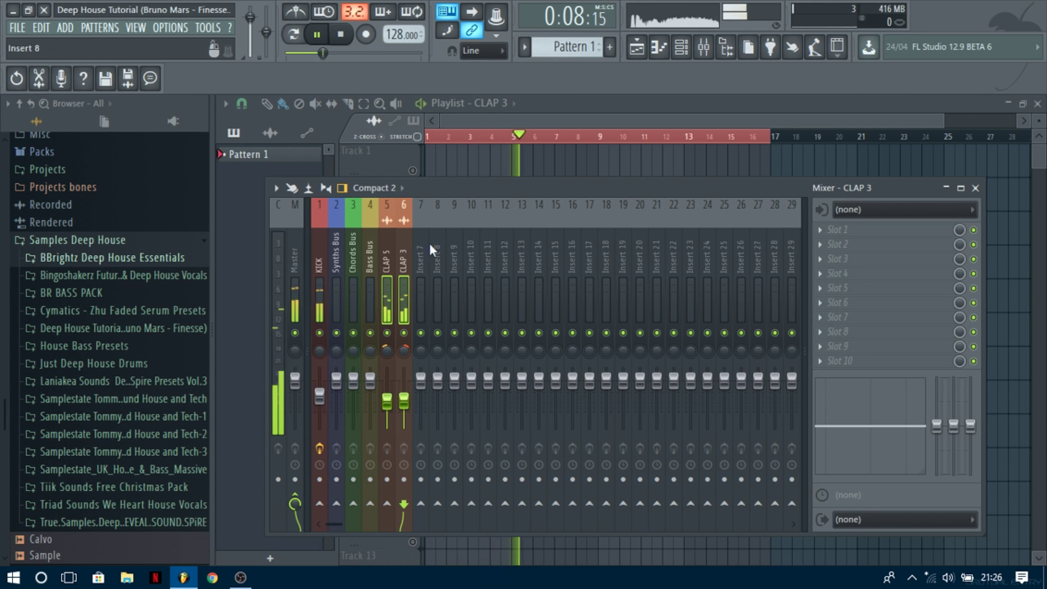
pyautogui.scroll(-1, 404, 426)
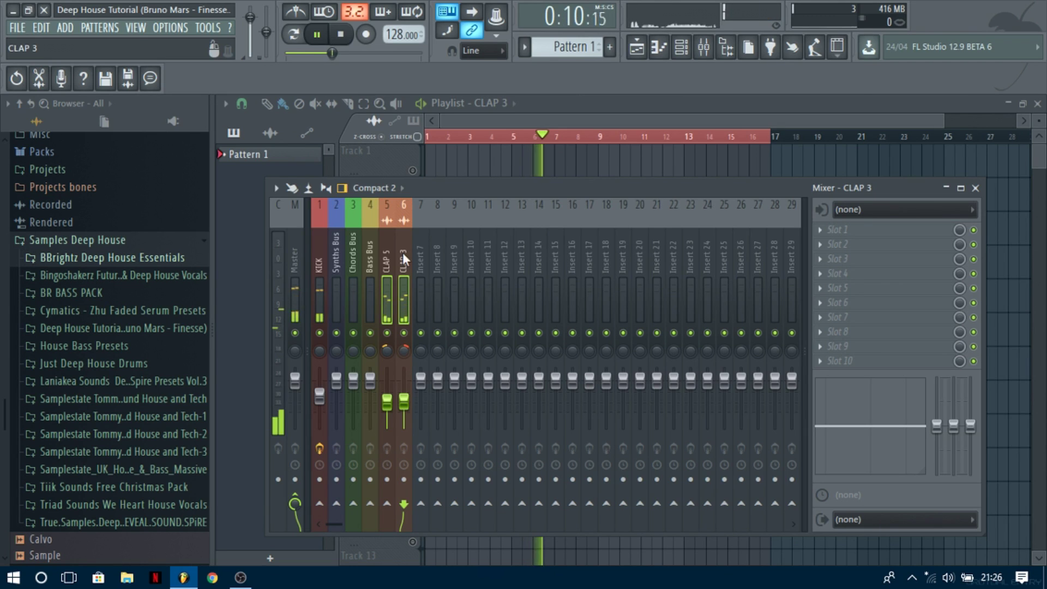
pyautogui.click(432, 262)
pyautogui.click(405, 267)
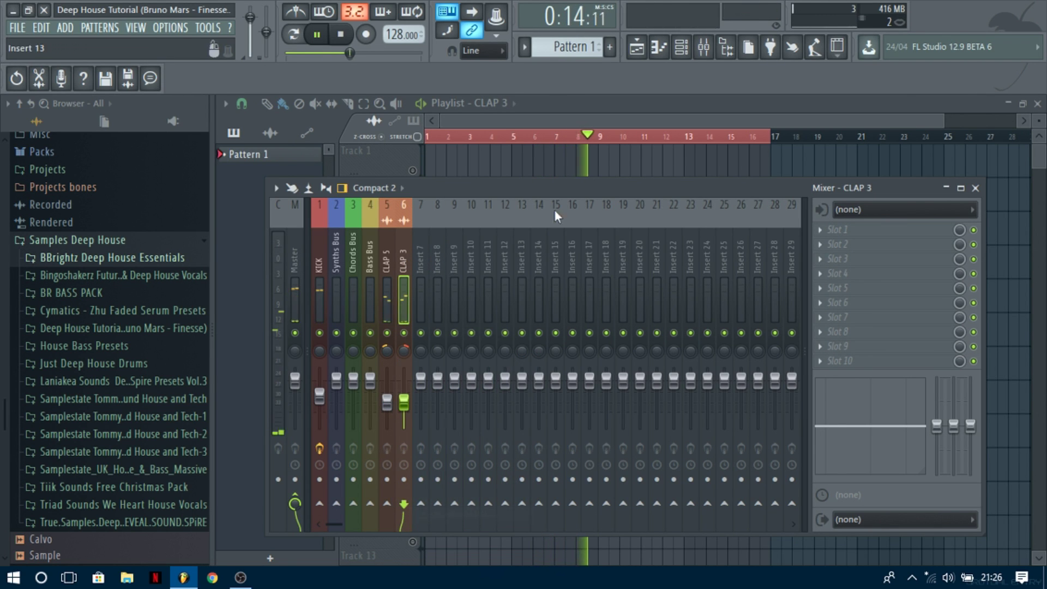
# Stop playback, audition the samples in the Percs folder and place PERC 5 on Track 7 around bar 4
pyautogui.press('F9')
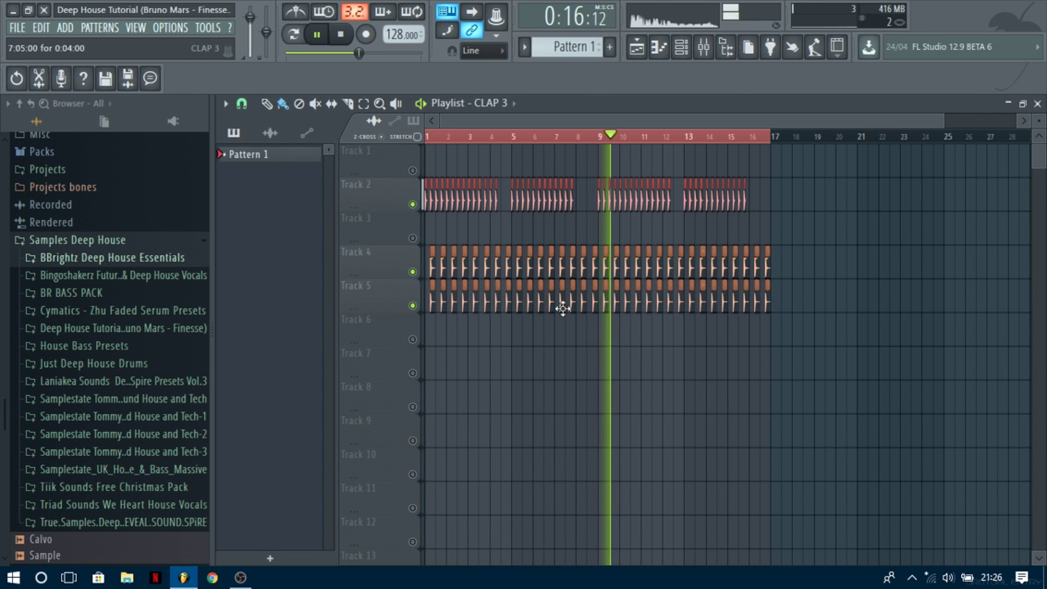
pyautogui.press('space')
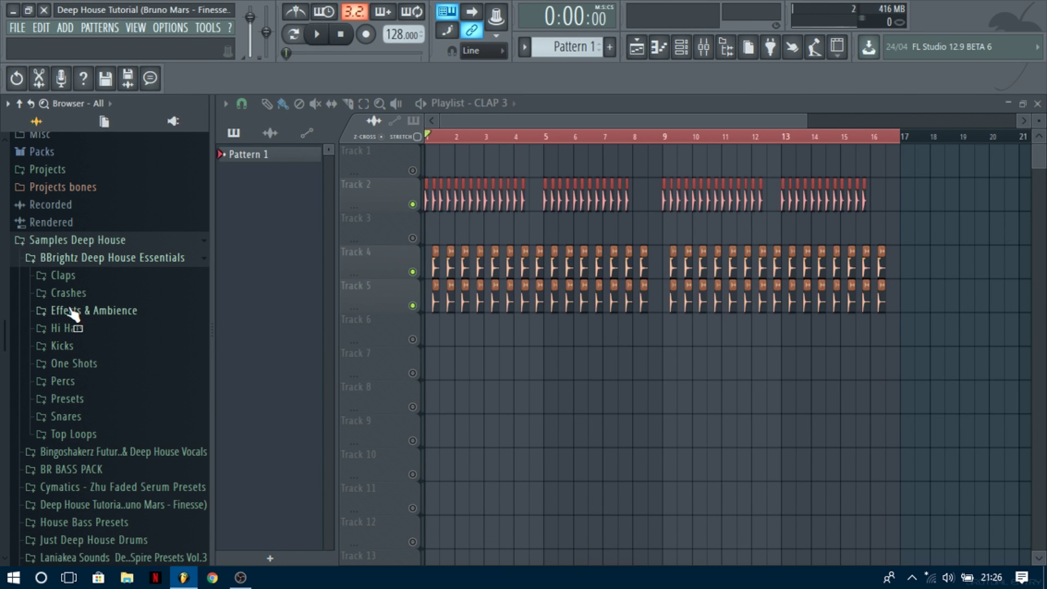
pyautogui.click(76, 383)
pyautogui.click(81, 389)
pyautogui.press('Down')
pyautogui.press('Down')
pyautogui.press('Down')
pyautogui.moveTo(94, 402); pyautogui.dragTo(515, 370)
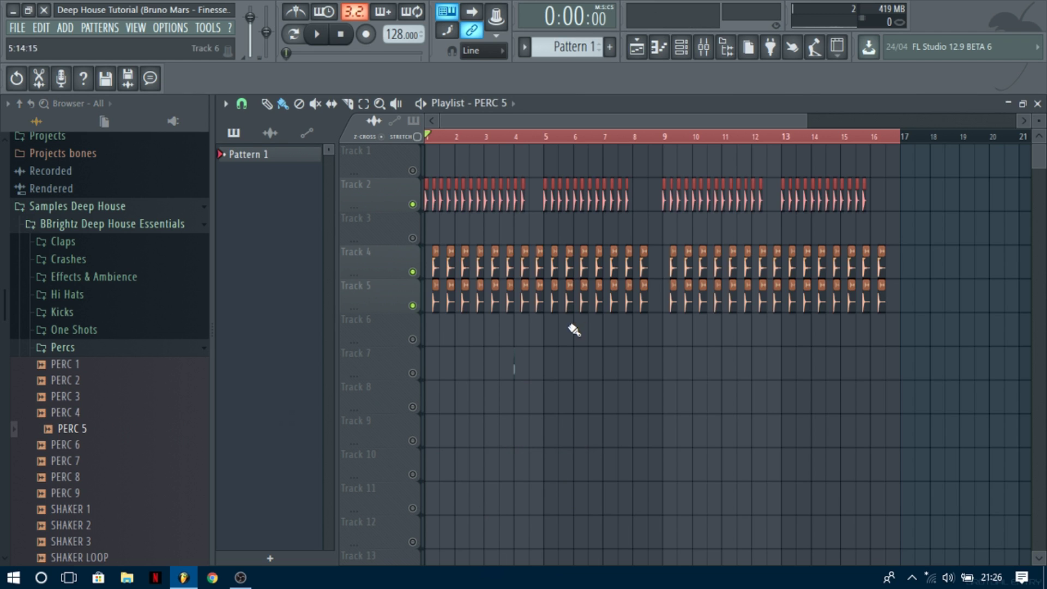
# Collapse the Percs folder, move the PERC 5 clip to bar 1 on Track 7 and unmute Track 6
pyautogui.scroll(5, 574, 330)
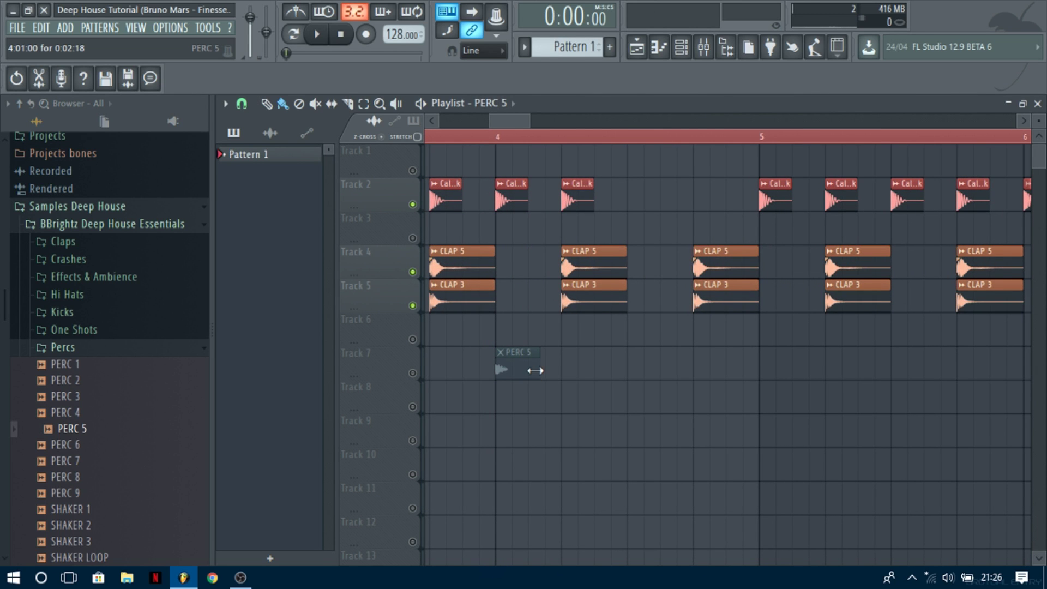
pyautogui.scroll(-4, 562, 403)
pyautogui.scroll(4, 550, 368)
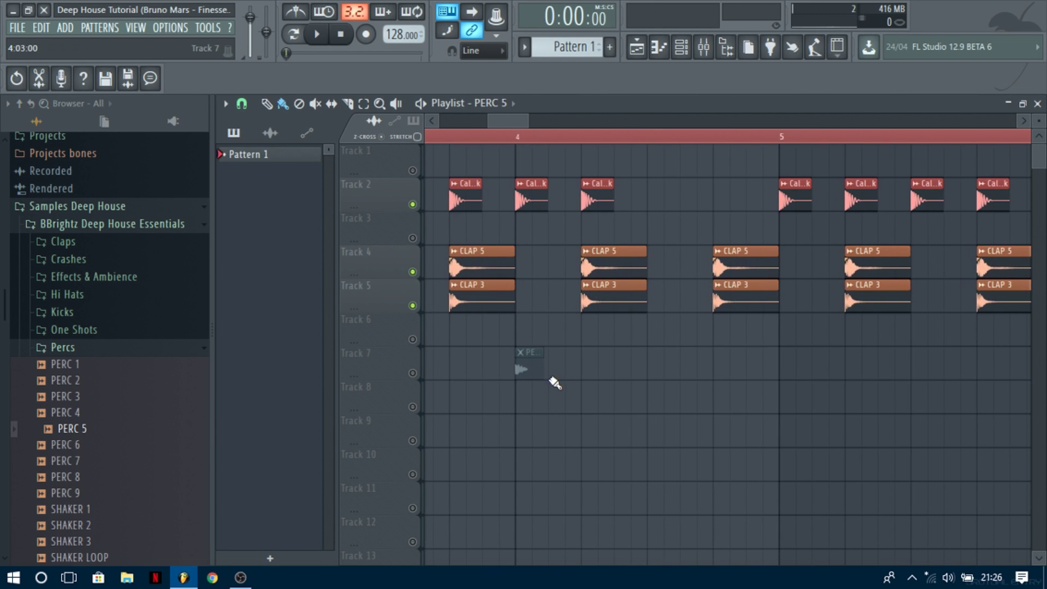
pyautogui.scroll(-5, 555, 384)
pyautogui.click(63, 346)
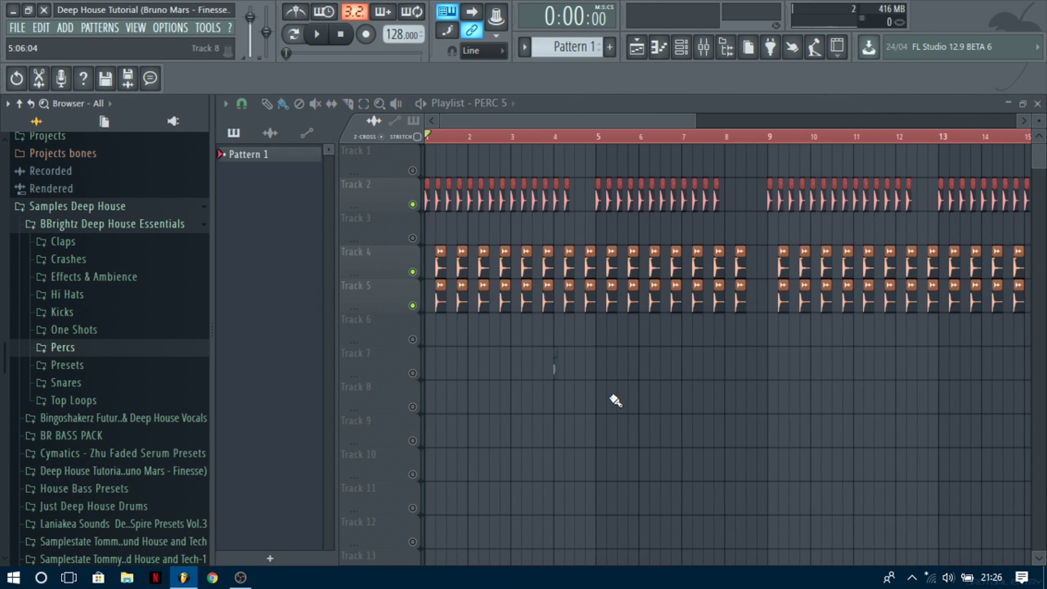
pyautogui.scroll(-2, 514, 381)
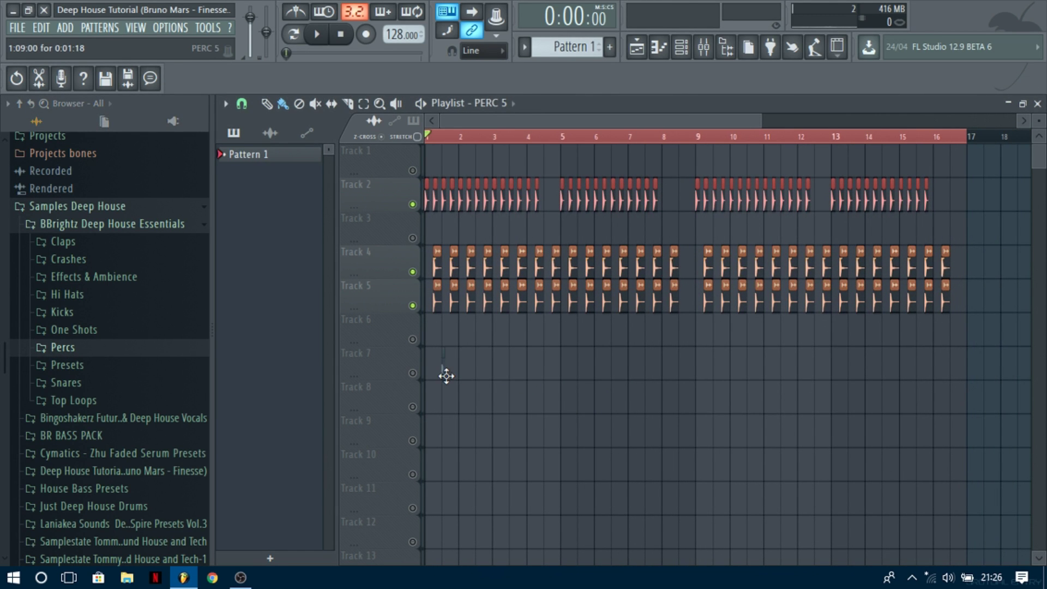
pyautogui.scroll(5, 441, 374)
pyautogui.scroll(3, 470, 366)
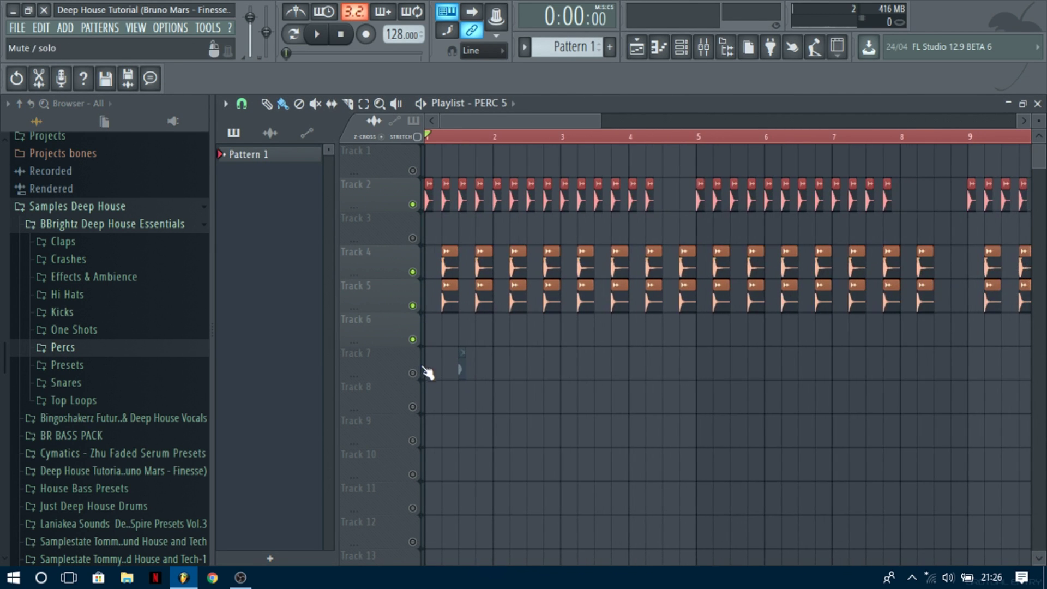
# Color the PERC 5 clip orange like the claps and move it to Track 6, just before beat 3 of bar 1
pyautogui.click(492, 361)
pyautogui.click(532, 438)
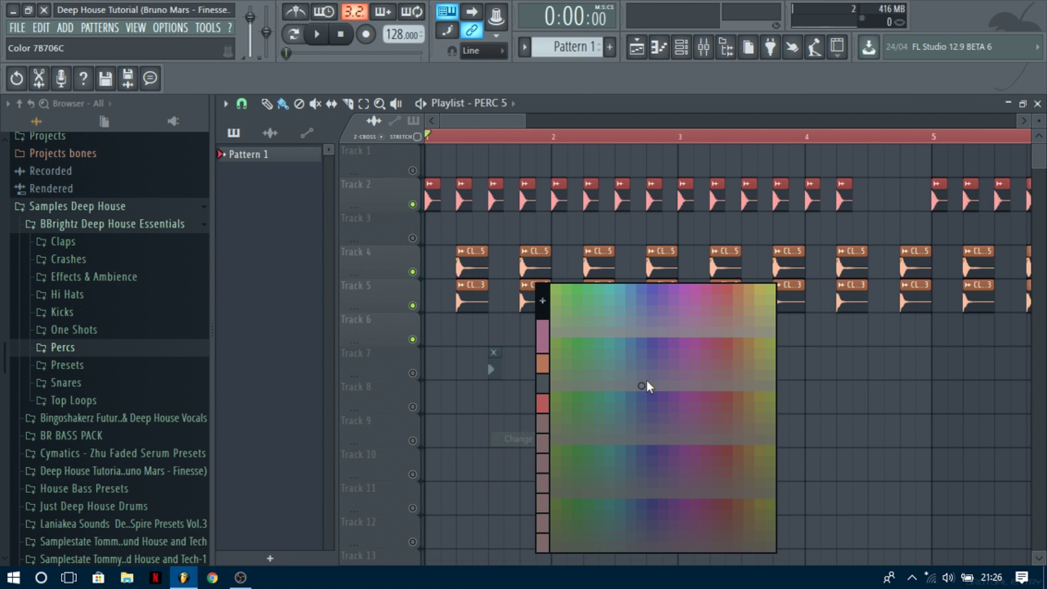
pyautogui.click(543, 363)
pyautogui.scroll(3, 424, 363)
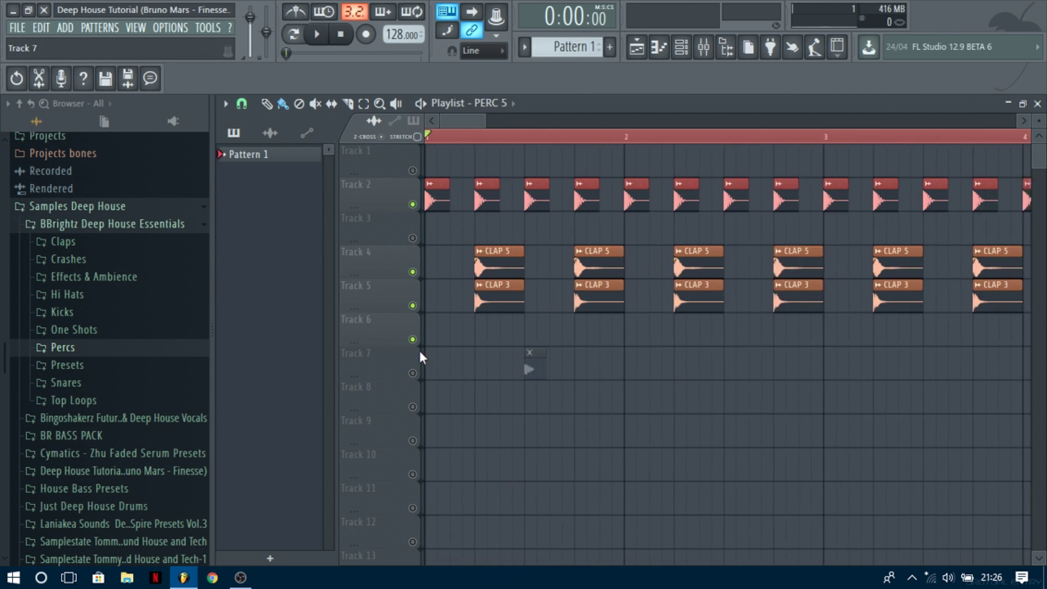
pyautogui.press('space')
pyautogui.press('space')
pyautogui.moveTo(554, 361); pyautogui.dragTo(538, 326)
# Lower the PERC 5 mixer track's level slightly and play it together with the kick and claps
pyautogui.click(718, 48)
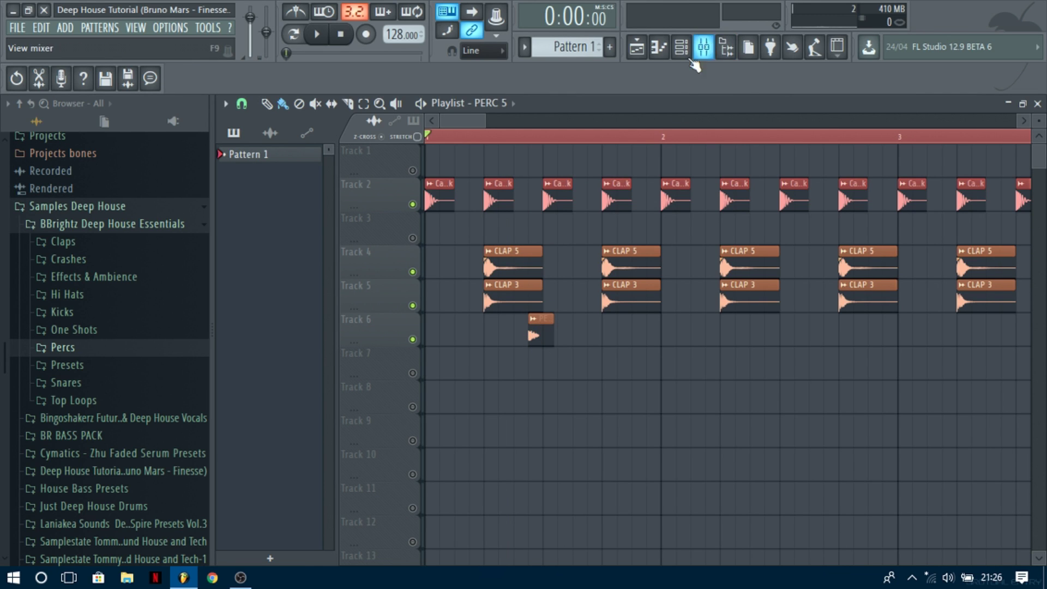
pyautogui.moveTo(424, 368); pyautogui.dragTo(423, 387)
pyautogui.press('space')
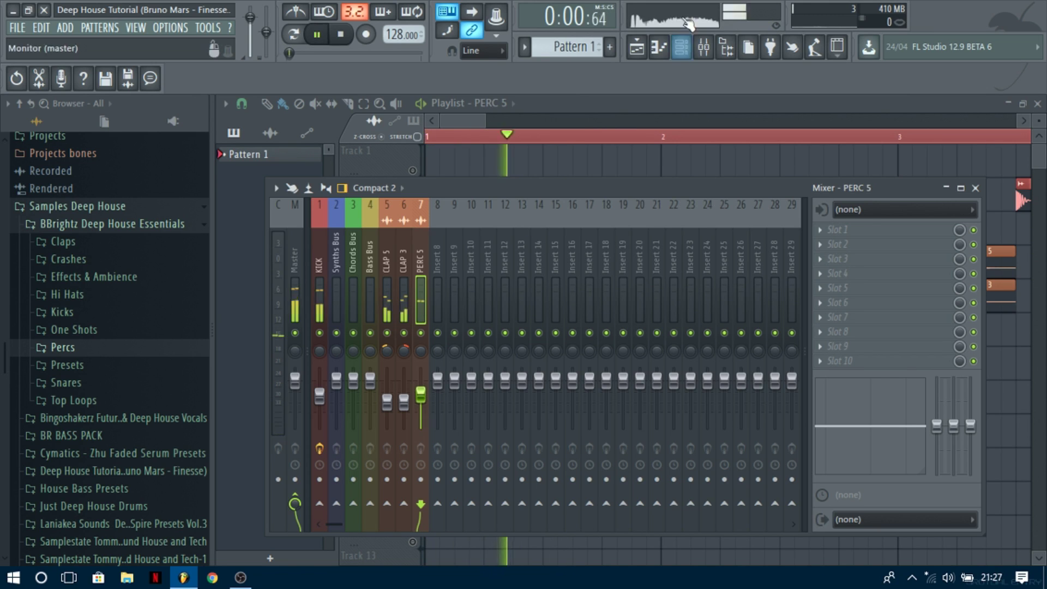
pyautogui.press('space')
pyautogui.click(699, 47)
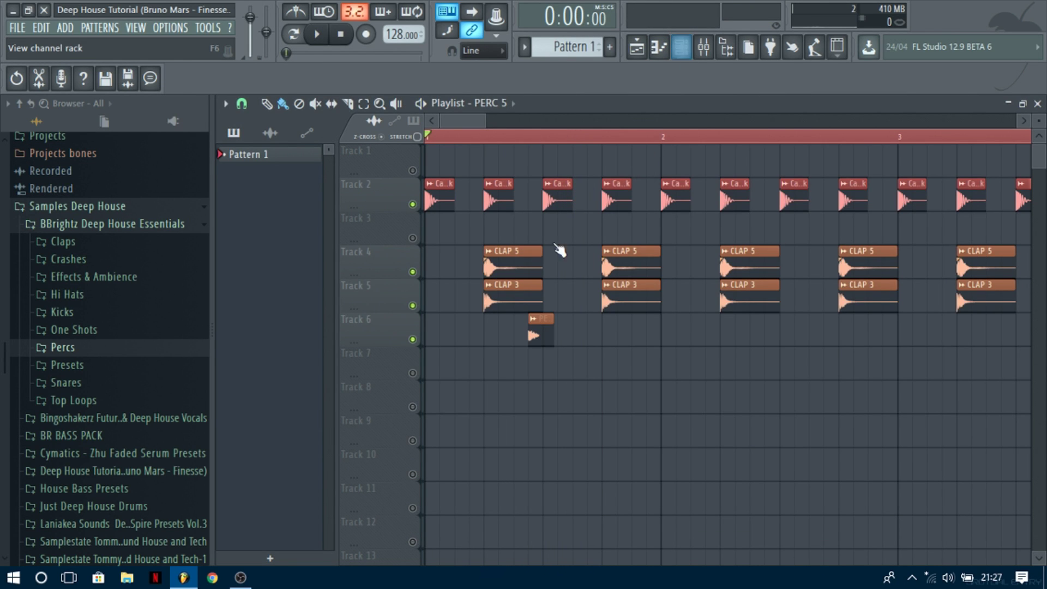
# Solo Track 6 and start playback just before the PERC 5 hit to hear it alone
pyautogui.rightClick(412, 339)
pyautogui.click(498, 136)
pyautogui.click(514, 137)
pyautogui.press('space')
pyautogui.press('space')
# Add Fruity parametric EQ 2 to the PERC 5 mixer track and cut its low end with bands 1 and 2
pyautogui.click(703, 46)
pyautogui.click(834, 230)
pyautogui.click(605, 225)
pyautogui.press('space')
pyautogui.press('space')
pyautogui.moveTo(295, 298); pyautogui.dragTo(297, 365)
pyautogui.moveTo(329, 298); pyautogui.dragTo(311, 342)
pyautogui.press('space')
pyautogui.press('space')
pyautogui.press('space')
pyautogui.press('space')
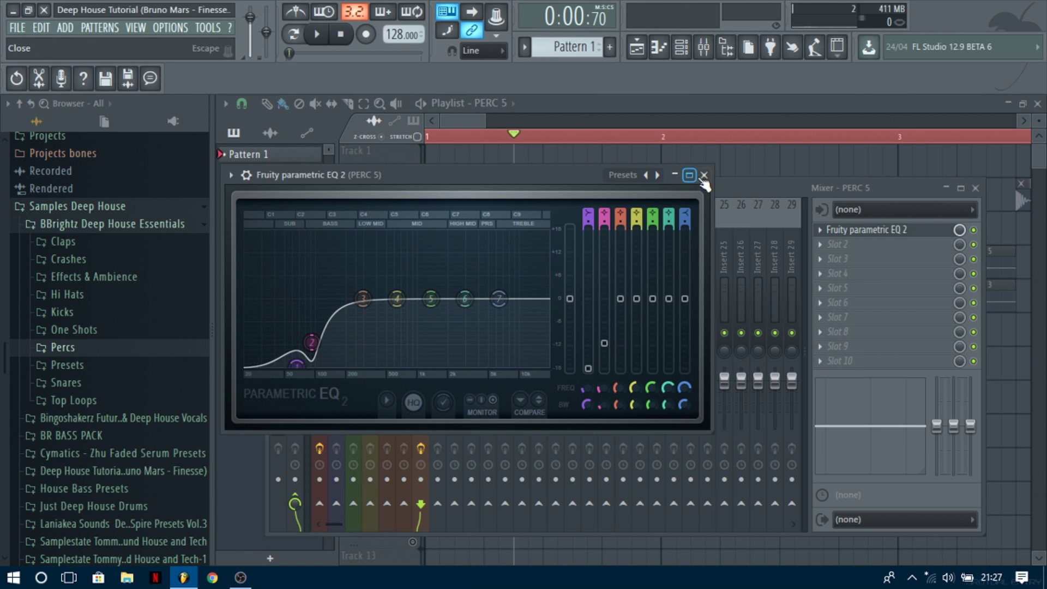
pyautogui.click(703, 175)
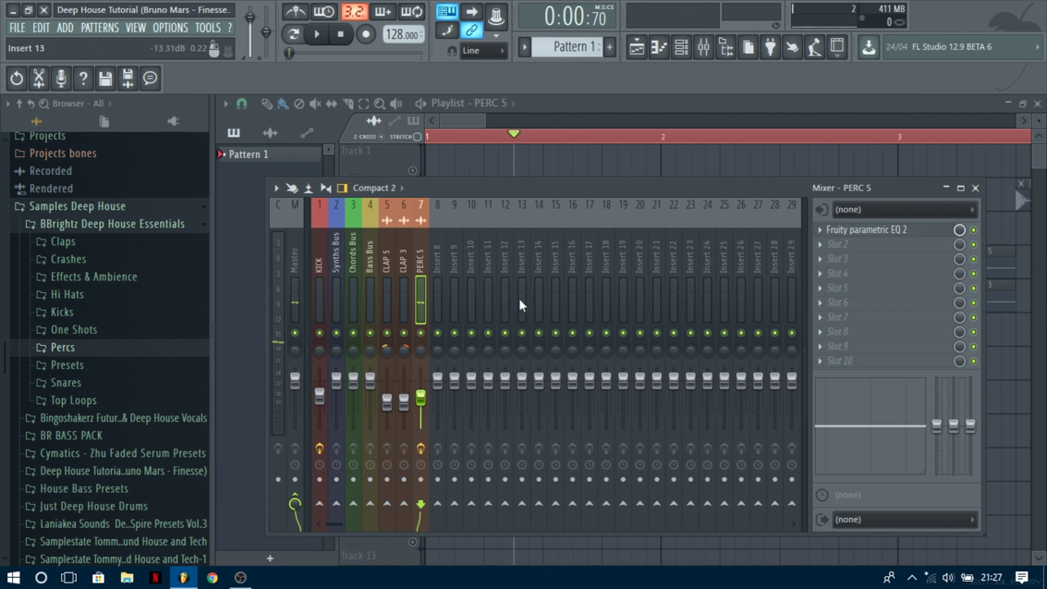
# Return the playback position to the song start and unsolo Track 6 so all tracks play
pyautogui.click(681, 47)
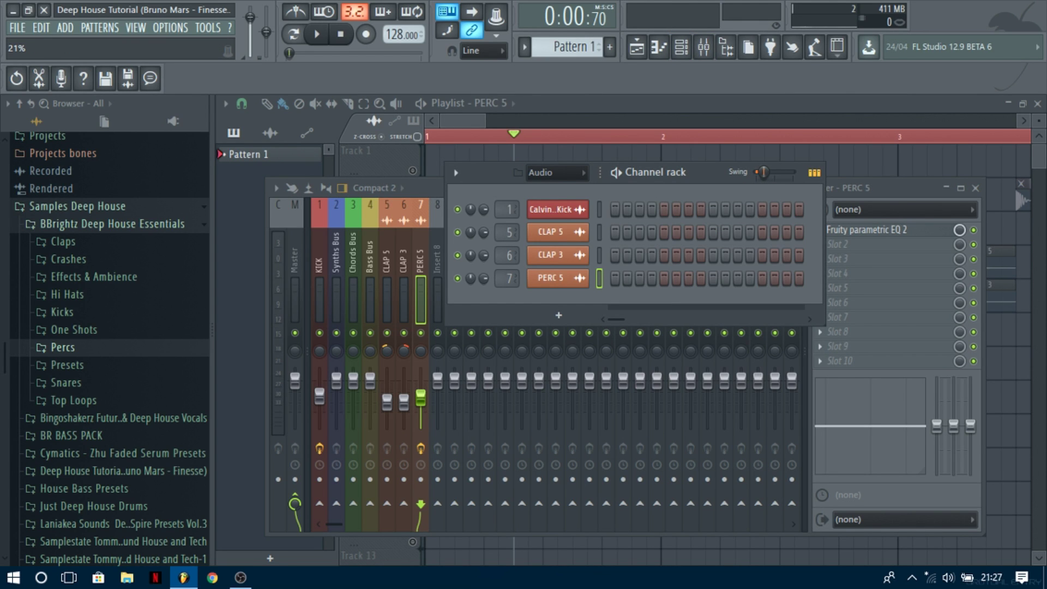
pyautogui.rightClick(606, 150)
pyautogui.scroll(7, 519, 364)
pyautogui.scroll(-4, 425, 155)
pyautogui.scroll(-1, 419, 173)
pyautogui.moveTo(438, 135); pyautogui.dragTo(412, 138)
pyautogui.rightClick(414, 170)
# Nudge the PERC 5 clip on Track 6 slightly off the grid just before beat 3, checking its timing with playback
pyautogui.moveTo(644, 357); pyautogui.dragTo(642, 334)
pyautogui.scroll(2, 642, 334)
pyautogui.press('space')
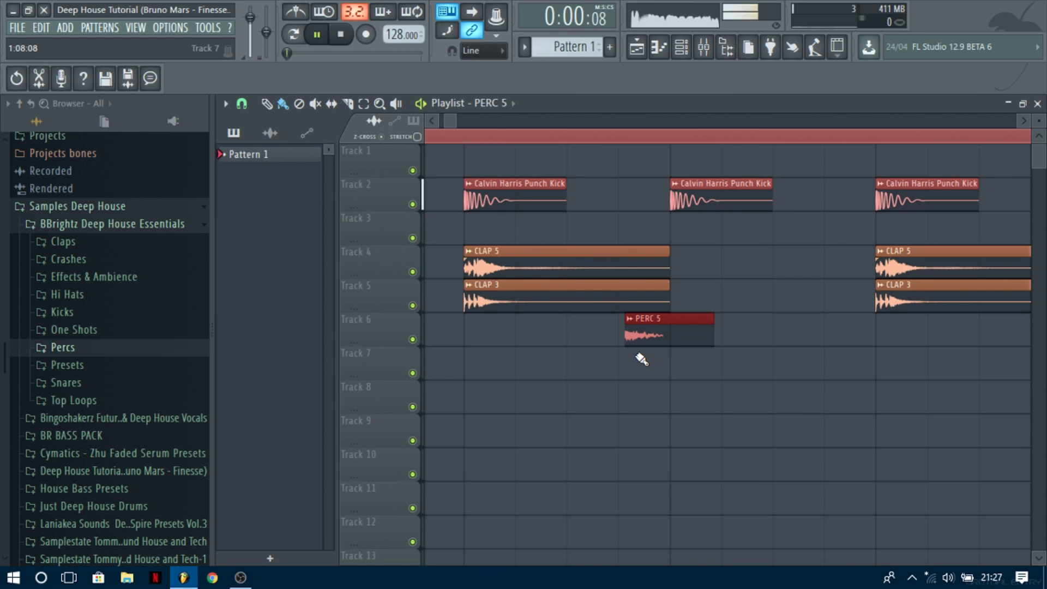
pyautogui.press('space')
pyautogui.press('space')
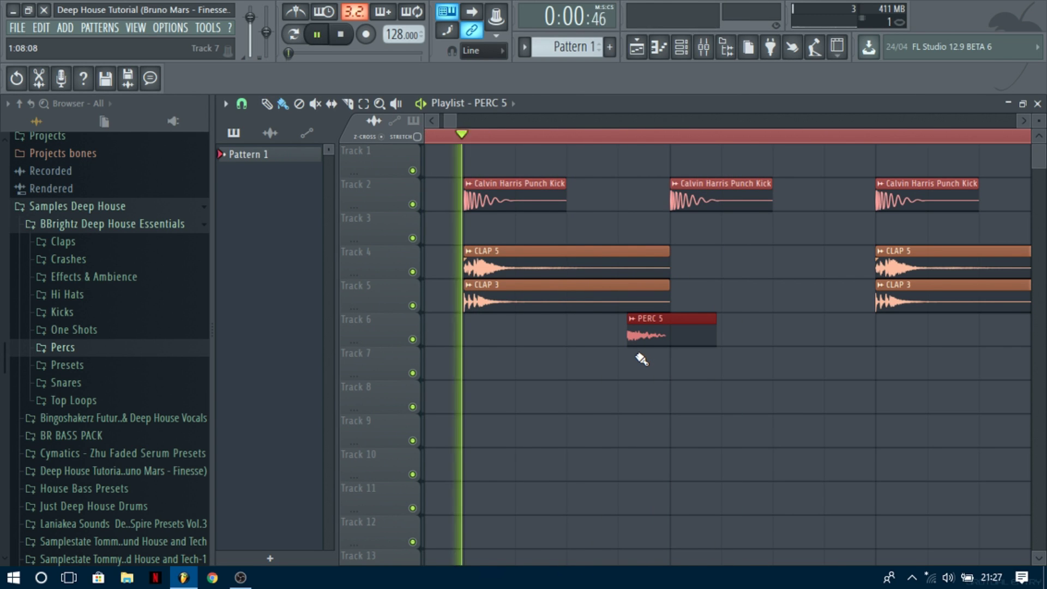
pyautogui.press('space')
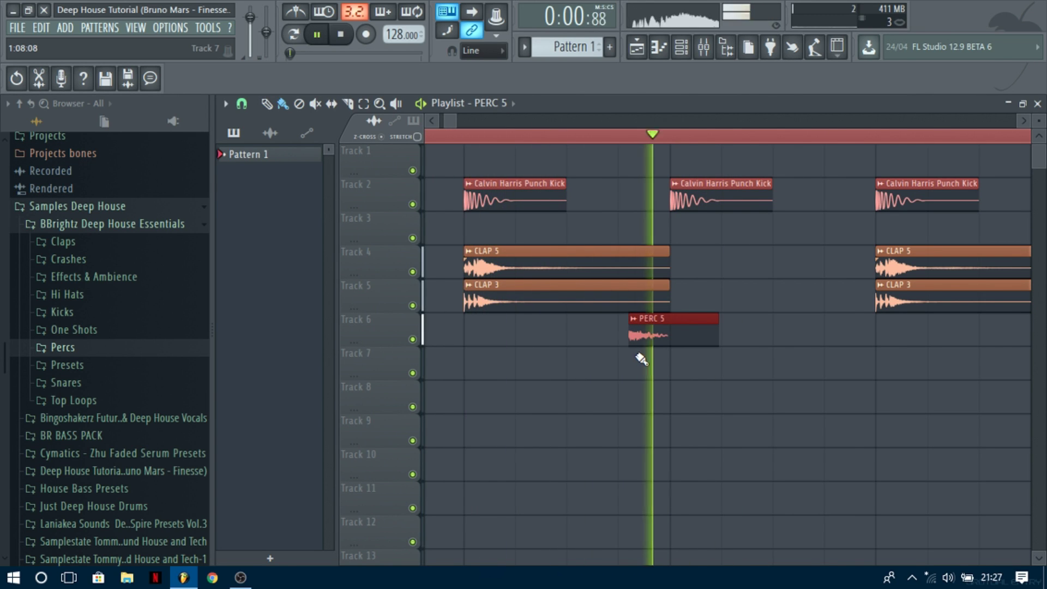
pyautogui.scroll(-4, 616, 345)
pyautogui.press('space')
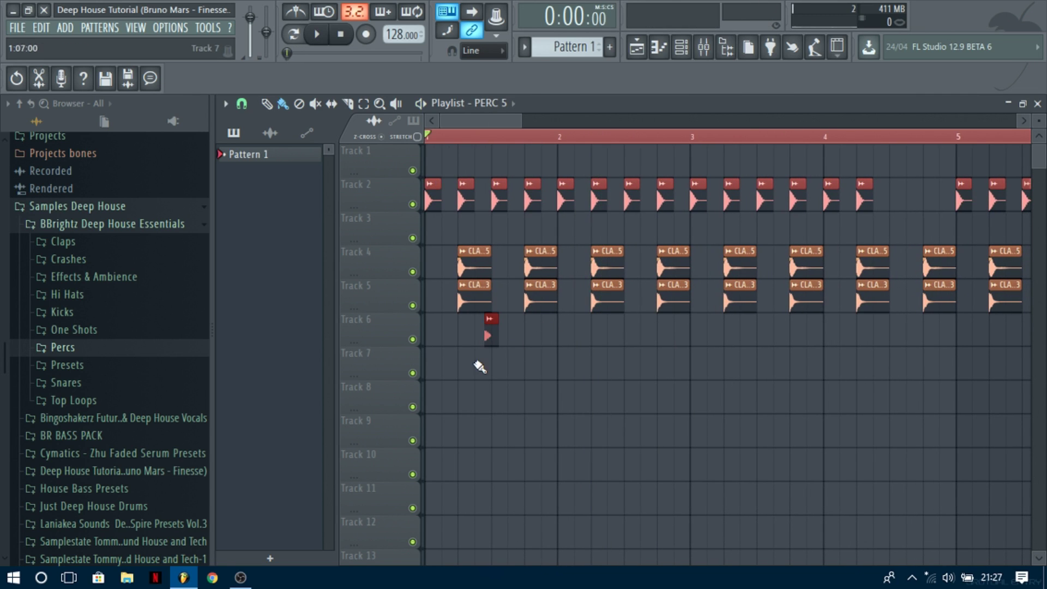
# Copy the PERC 5 hit on Track 6 to the same spot in bars 2, 3 and 4
pyautogui.press('space')
pyautogui.moveTo(489, 341); pyautogui.dragTo(619, 335)
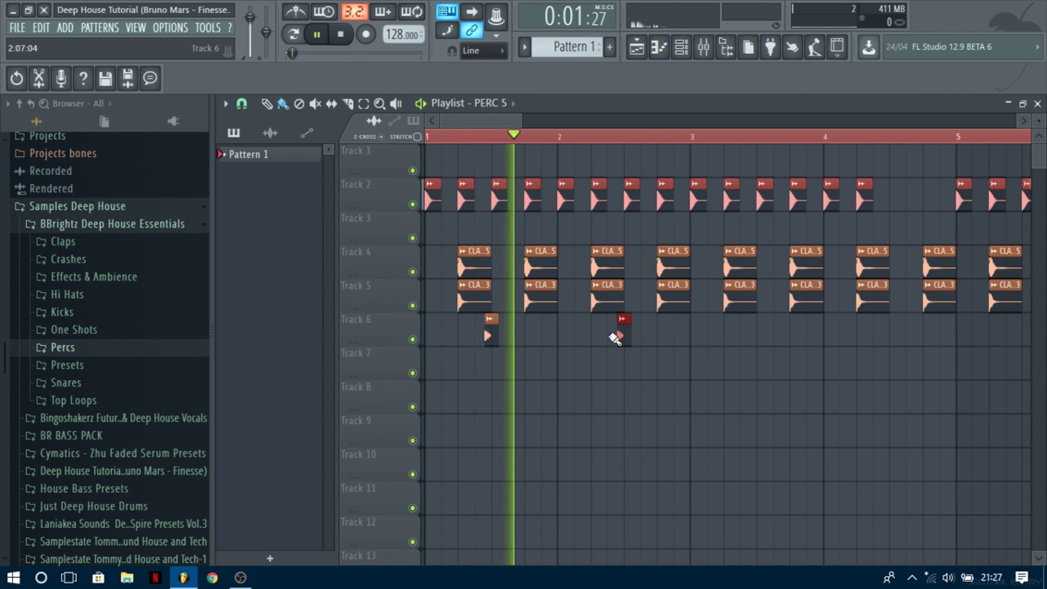
pyautogui.press('space')
pyautogui.moveTo(655, 344); pyautogui.dragTo(764, 343)
pyautogui.press('space')
# Add an extra PERC 5 hit about half a beat before bar 5 and fine-tune its timing
pyautogui.scroll(-1, 522, 294)
pyautogui.scroll(4, 668, 355)
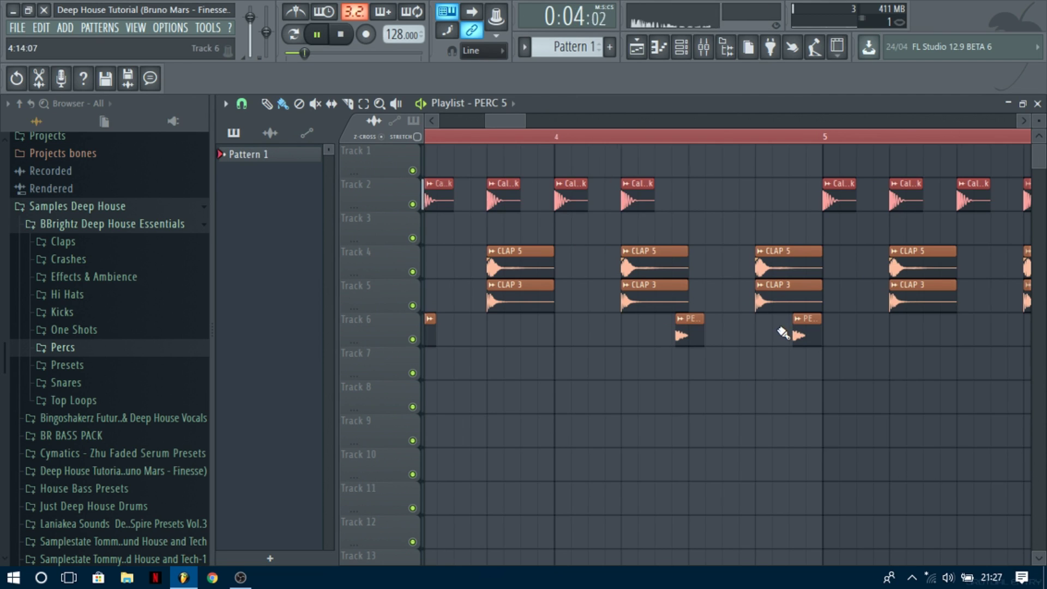
pyautogui.scroll(2, 784, 333)
pyautogui.scroll(4, 818, 353)
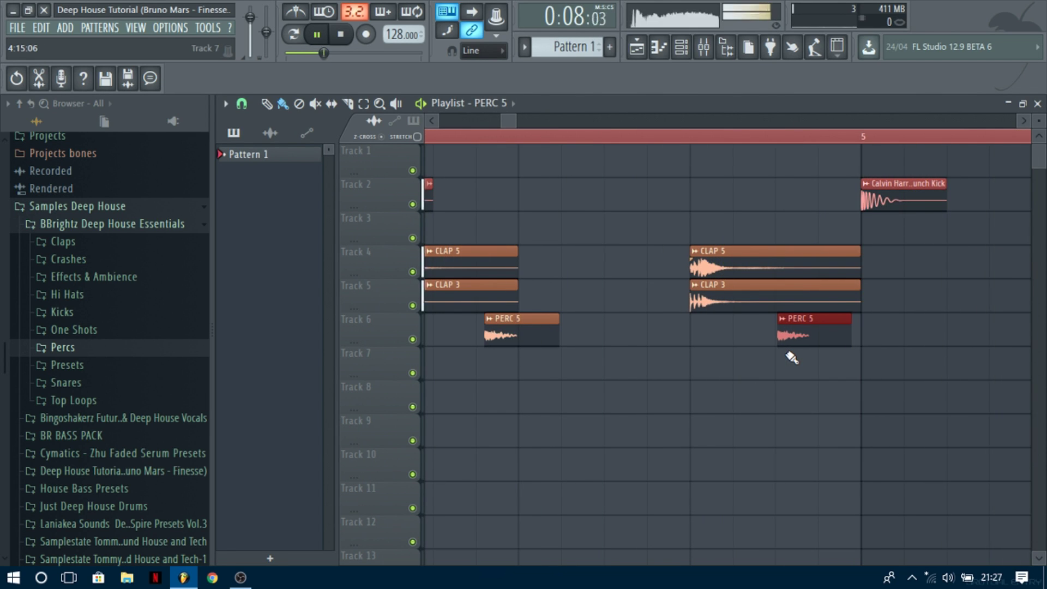
pyautogui.scroll(2, 791, 358)
pyautogui.scroll(-10, 790, 355)
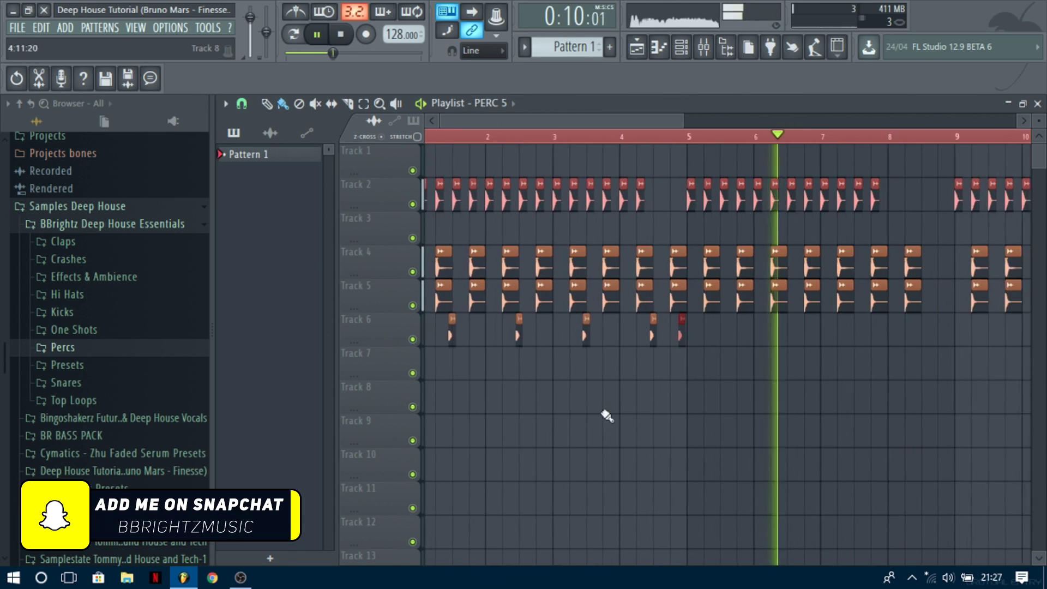
# Repeat the PERC 5 pattern through bar 16, leave out the extra hit at the end of bar 8, and play the arrangement
pyautogui.press('space')
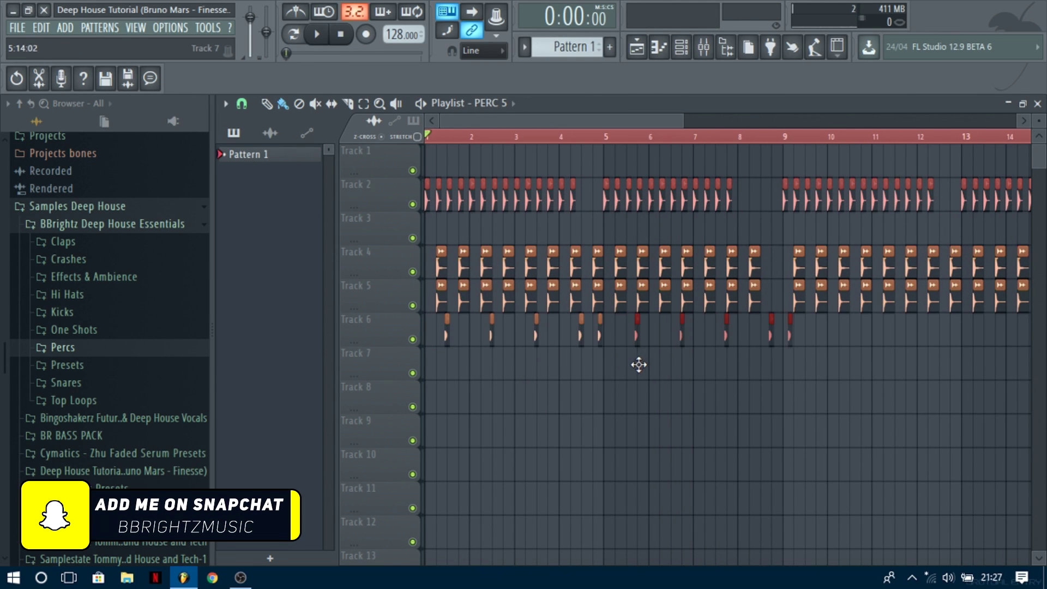
pyautogui.press('space')
pyautogui.rightClick(781, 336)
pyautogui.moveTo(781, 352); pyautogui.dragTo(802, 342)
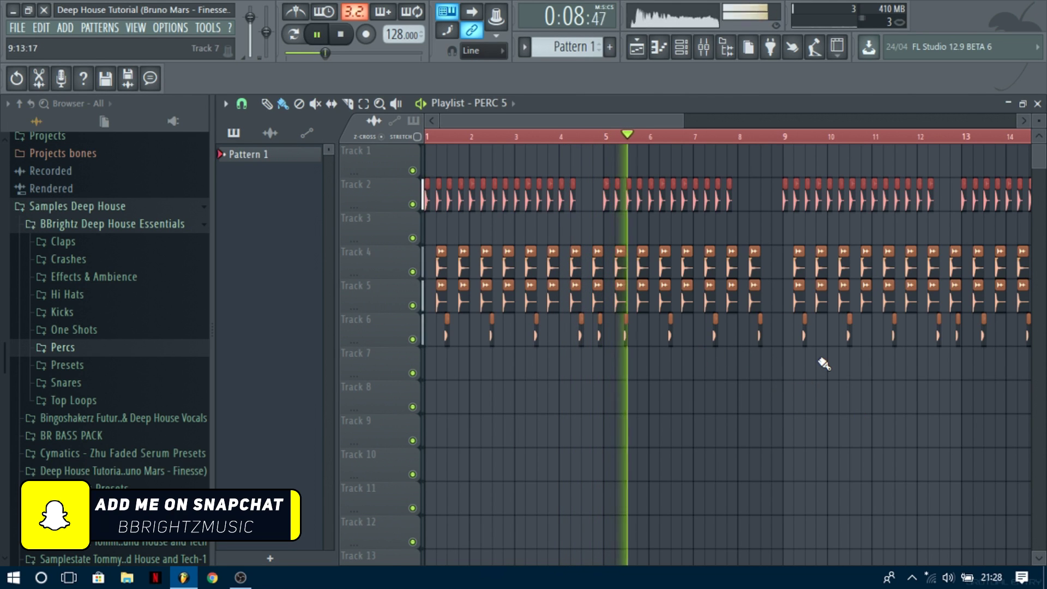
pyautogui.scroll(2, 842, 381)
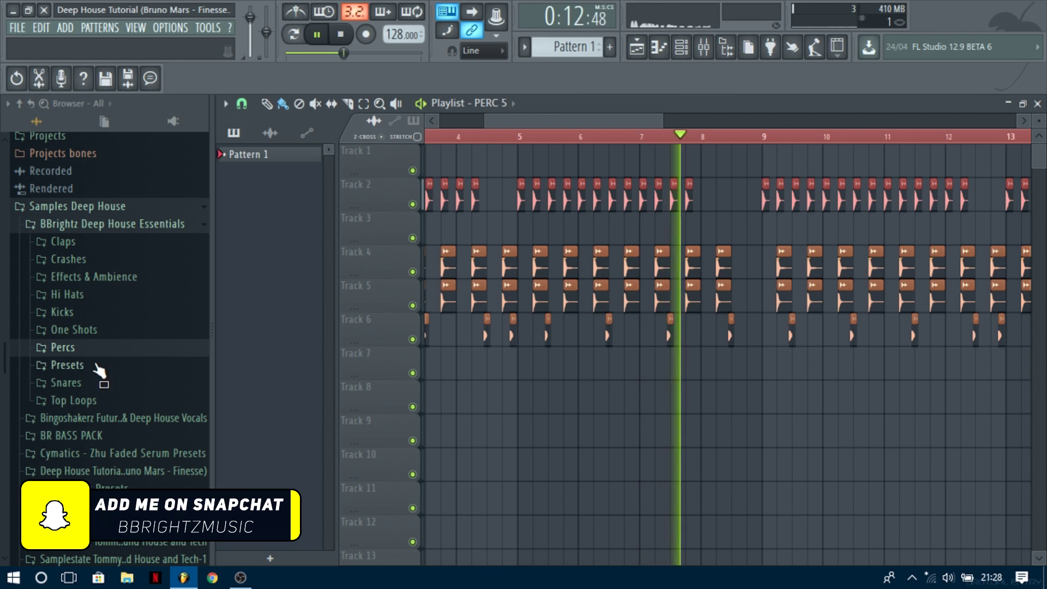
pyautogui.scroll(3, 701, 271)
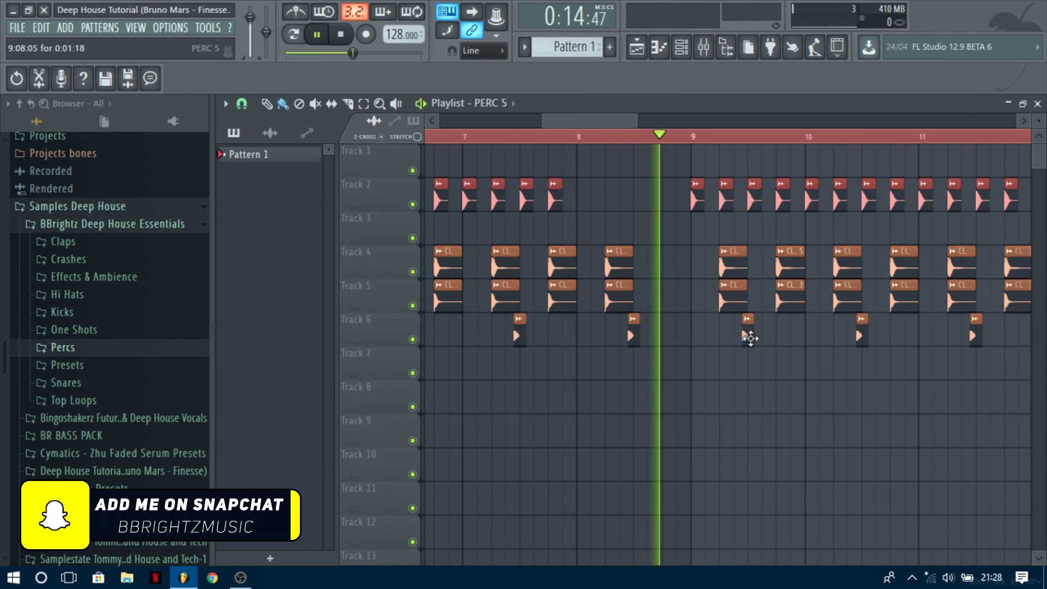
pyautogui.scroll(2, 763, 337)
pyautogui.press('space')
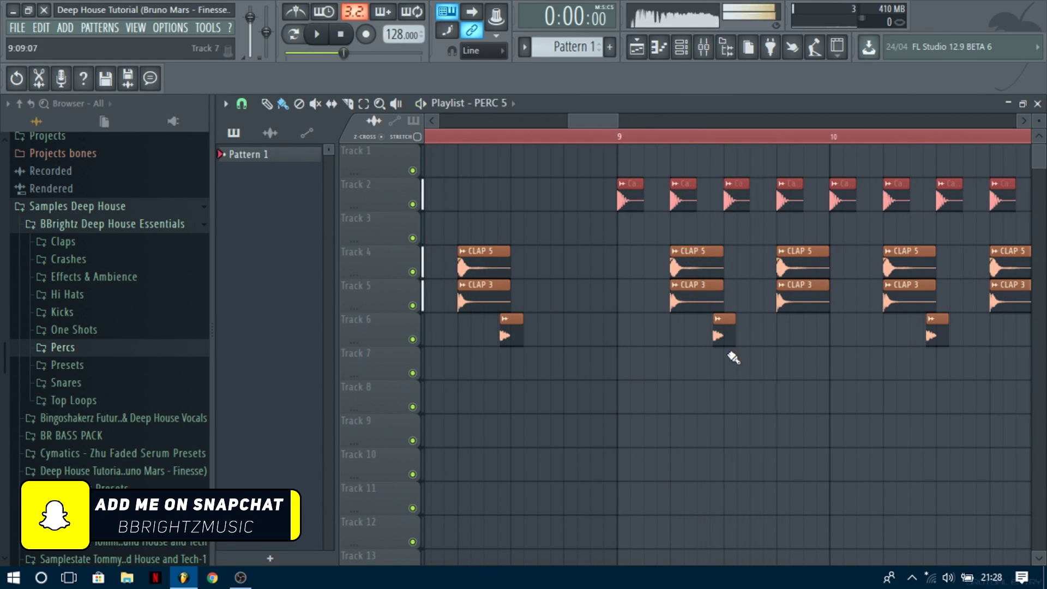
pyautogui.scroll(-5, 679, 336)
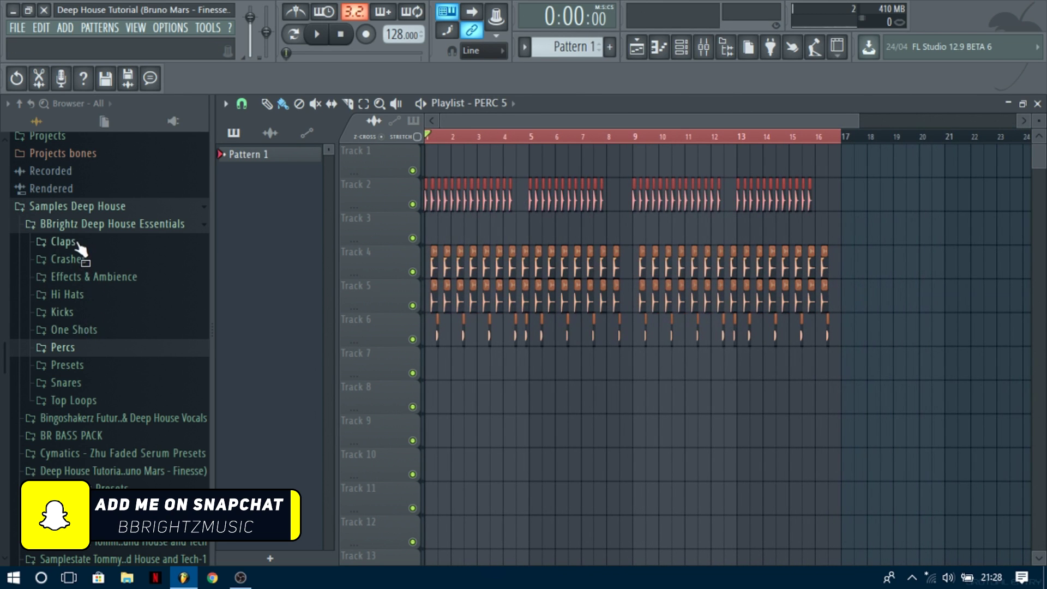
# Open the Kicks folder and audition its kick samples, starting with KICK 1
pyautogui.click(73, 315)
pyautogui.click(82, 330)
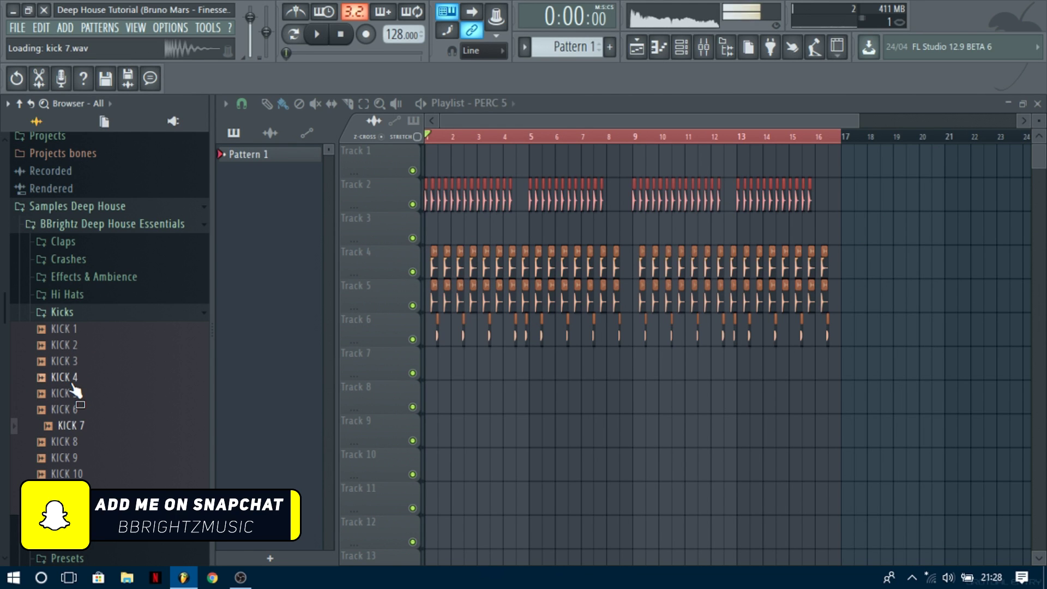
pyautogui.press('Down')
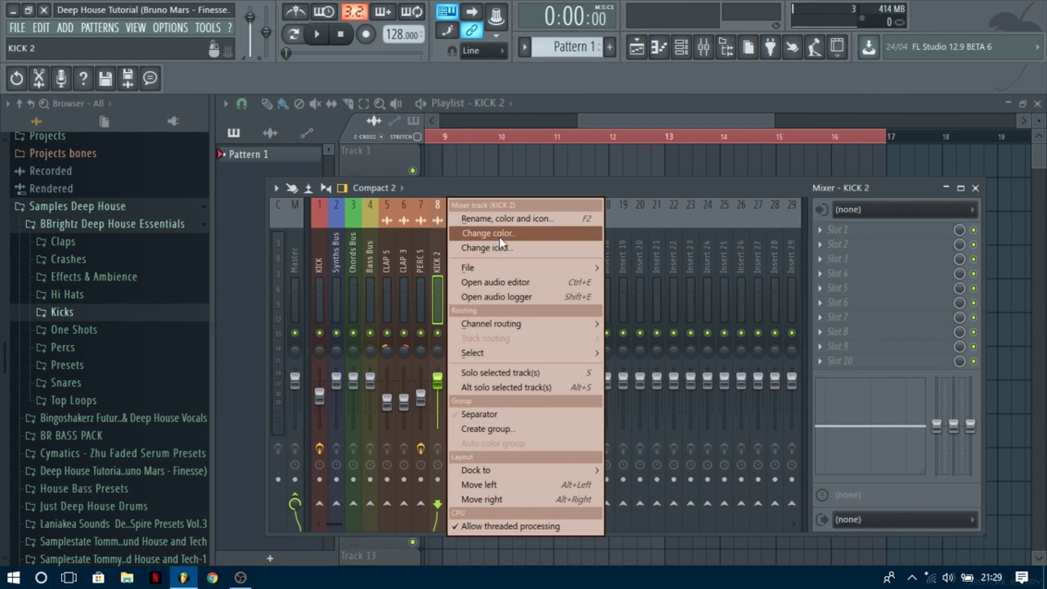
# Change the color of the KICK 2 mixer track and close the mixer
pyautogui.click(480, 229)
pyautogui.click(701, 244)
pyautogui.press('F9')
# Solo Track 3, unmute the kick on Track 2, play both layers together and open the KICK 2 sample settings
pyautogui.rightClick(413, 239)
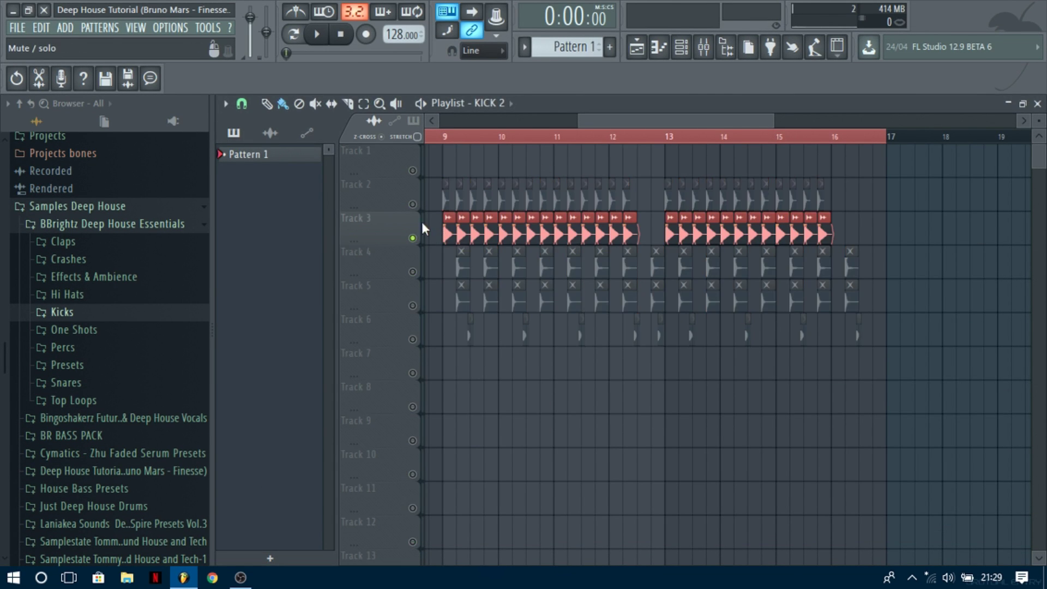
pyautogui.press('space')
pyautogui.click(413, 204)
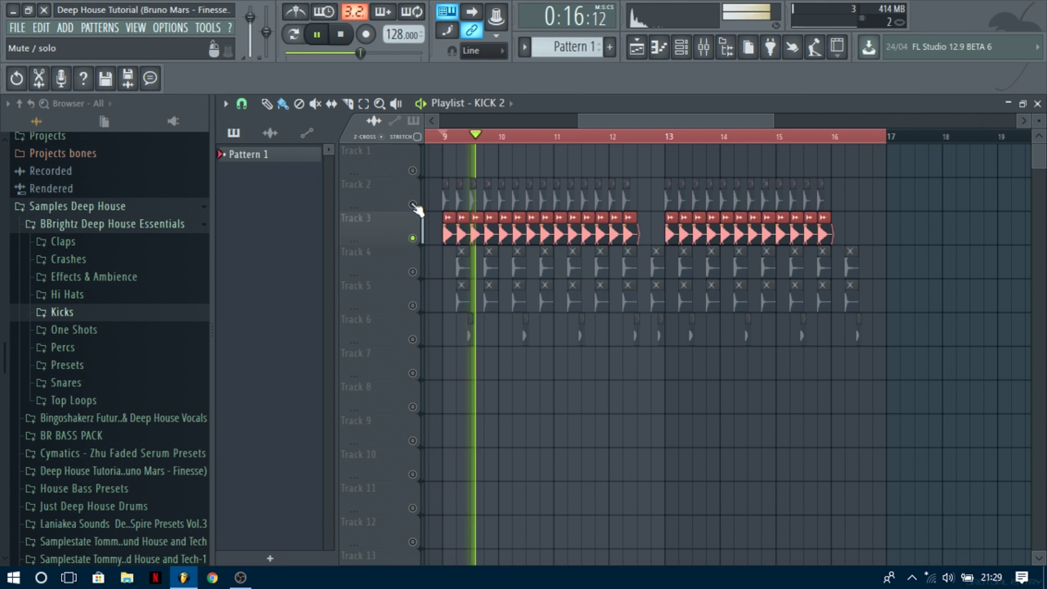
pyautogui.scroll(7, 431, 239)
pyautogui.press('space')
pyautogui.doubleClick(594, 239)
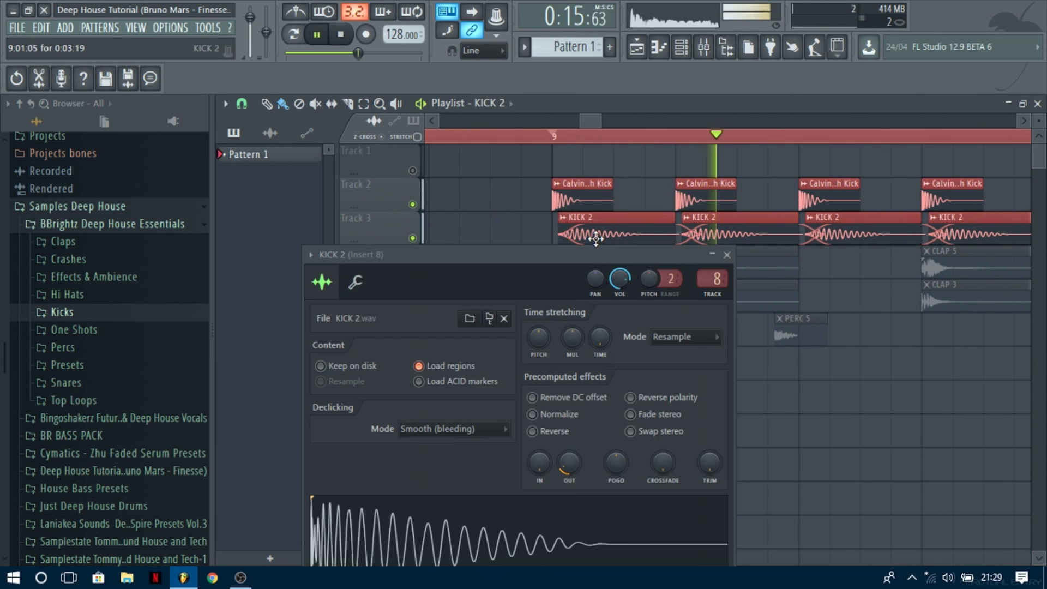
# Replay the two kick layers and lower the KICK 2 mixer track's volume to -9.0 dB, then close the mixer
pyautogui.press('space')
pyautogui.press('space')
pyautogui.click(709, 54)
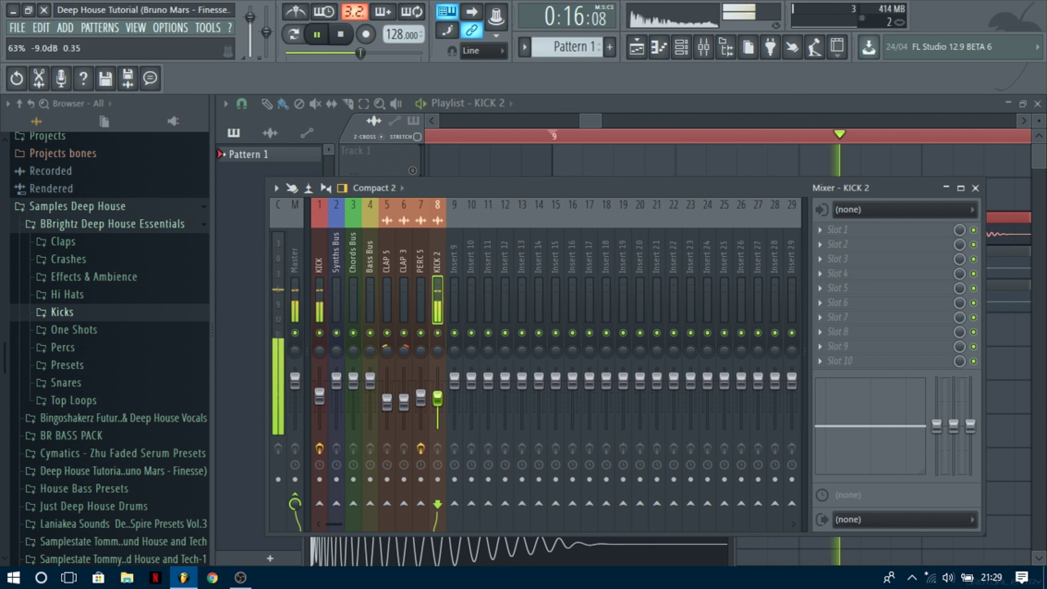
pyautogui.press('F9')
# Trim the start of all KICK 2 clips on Track 3 so they begin about half a step after the punch kicks
pyautogui.scroll(-4, 492, 200)
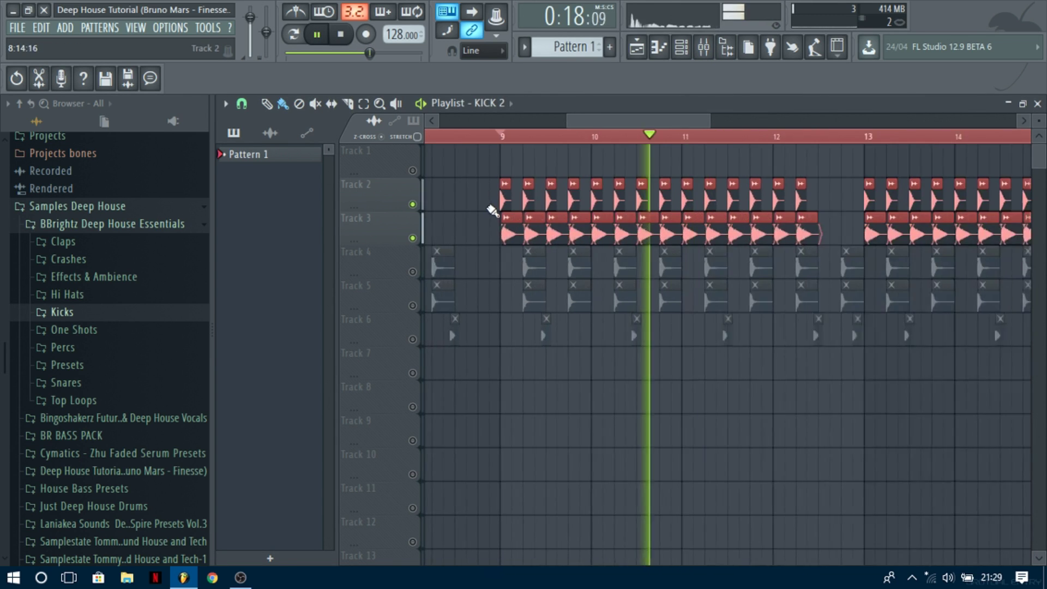
pyautogui.scroll(6, 530, 240)
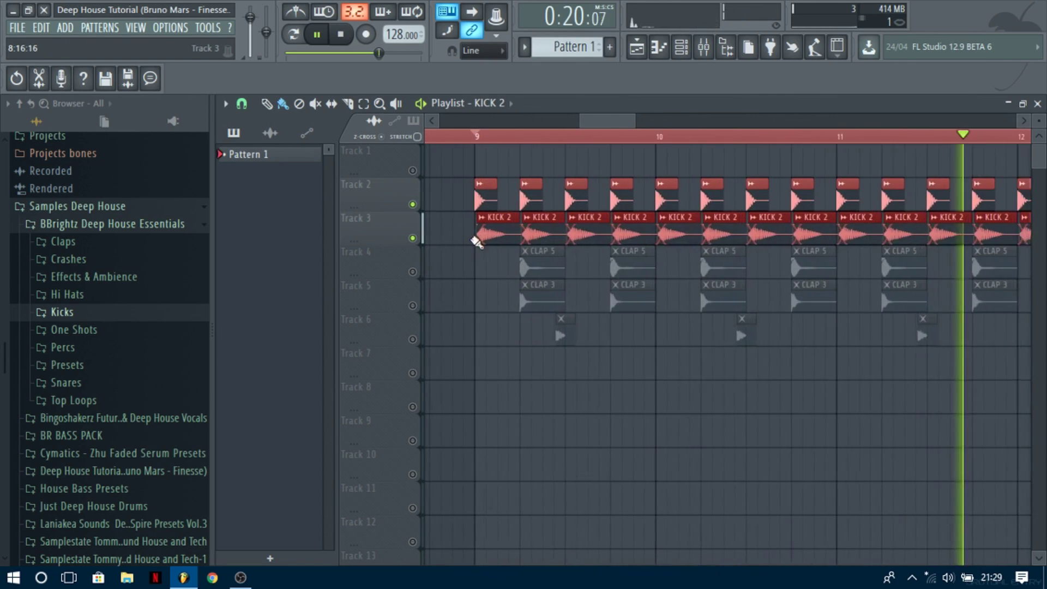
pyautogui.press('space')
pyautogui.moveTo(519, 238); pyautogui.dragTo(562, 241)
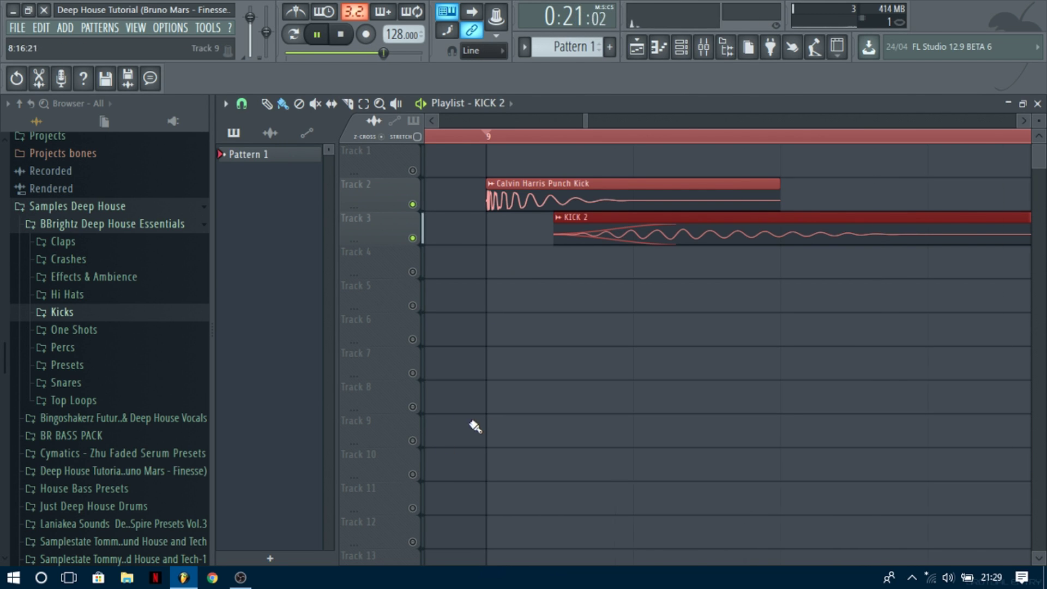
# Remove the last CLAP 5, CLAP 3 and PERC 5 hits in bar 16
pyautogui.scroll(-8, 556, 180)
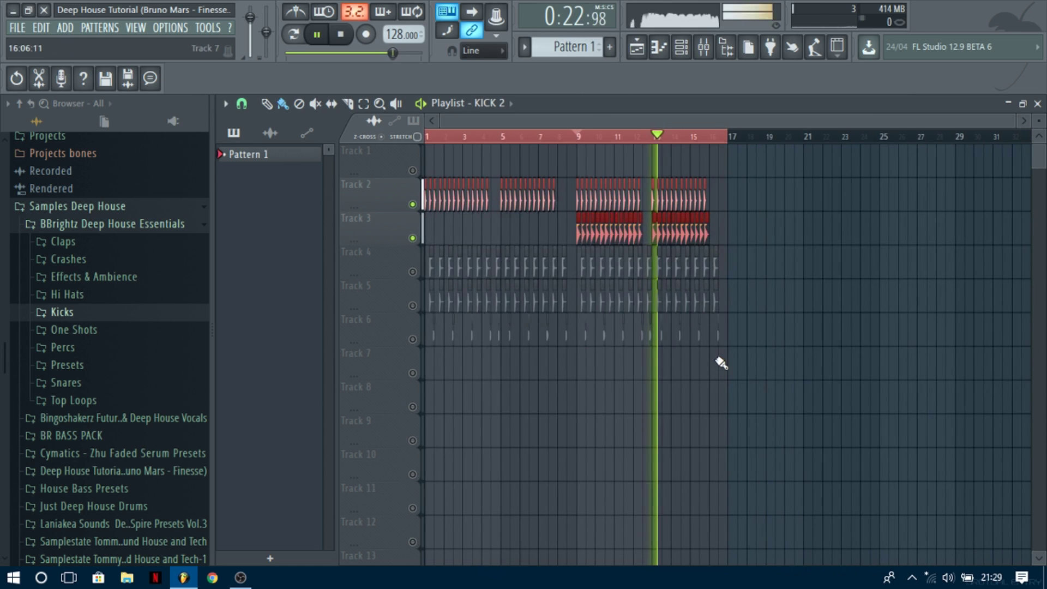
pyautogui.scroll(5, 721, 363)
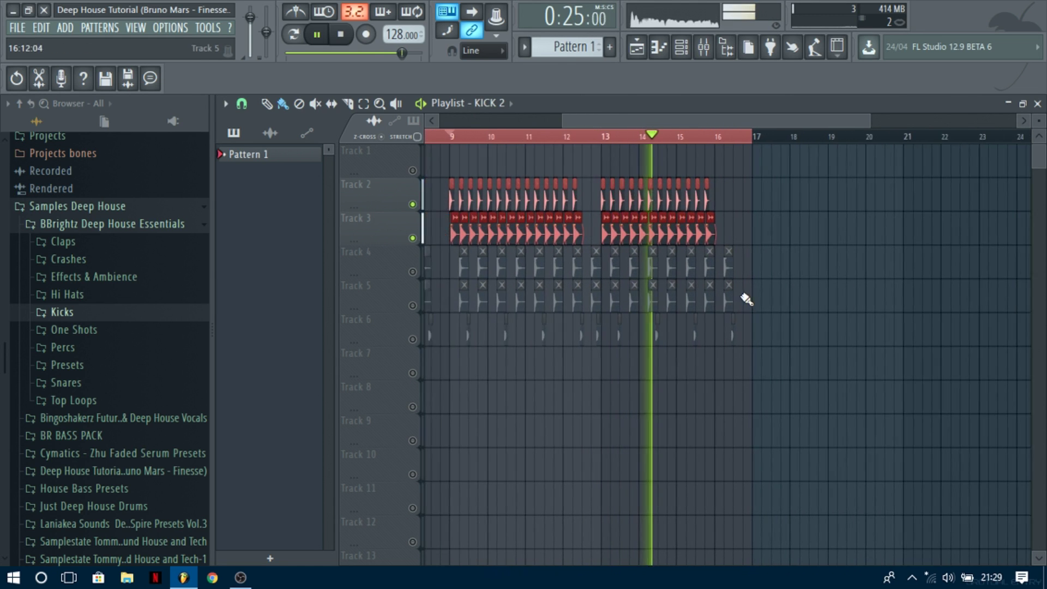
pyautogui.scroll(3, 722, 277)
pyautogui.rightClick(735, 265)
pyautogui.rightClick(737, 296)
pyautogui.rightClick(743, 333)
pyautogui.scroll(-2, 763, 344)
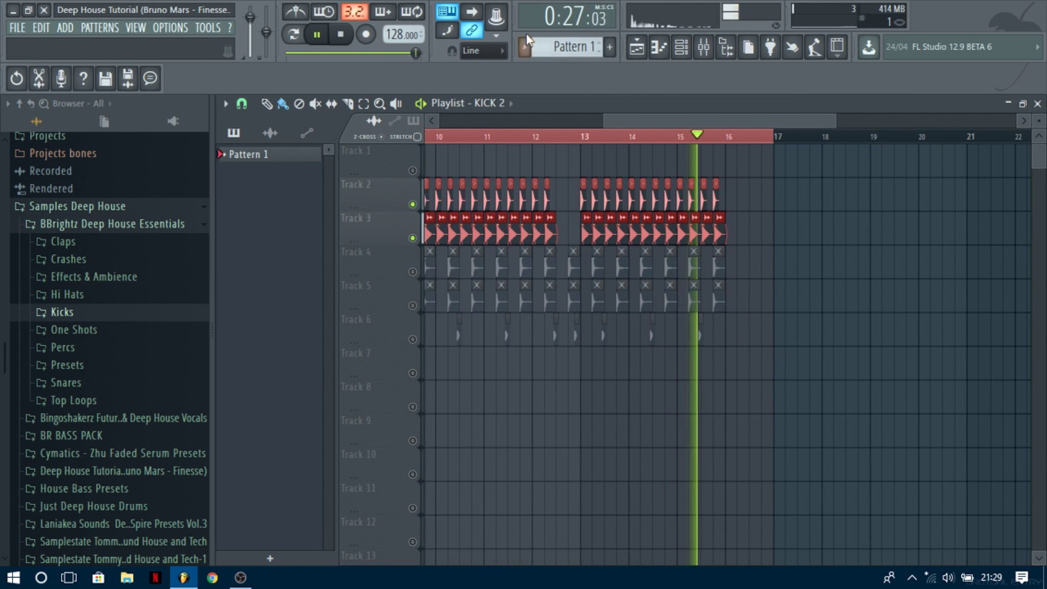
pyautogui.scroll(-2, 845, 320)
# Unsolo the kick tracks, play the full arrangement from bar 9 and check the levels in the mixer
pyautogui.press('space')
pyautogui.rightClick(413, 239)
pyautogui.press('space')
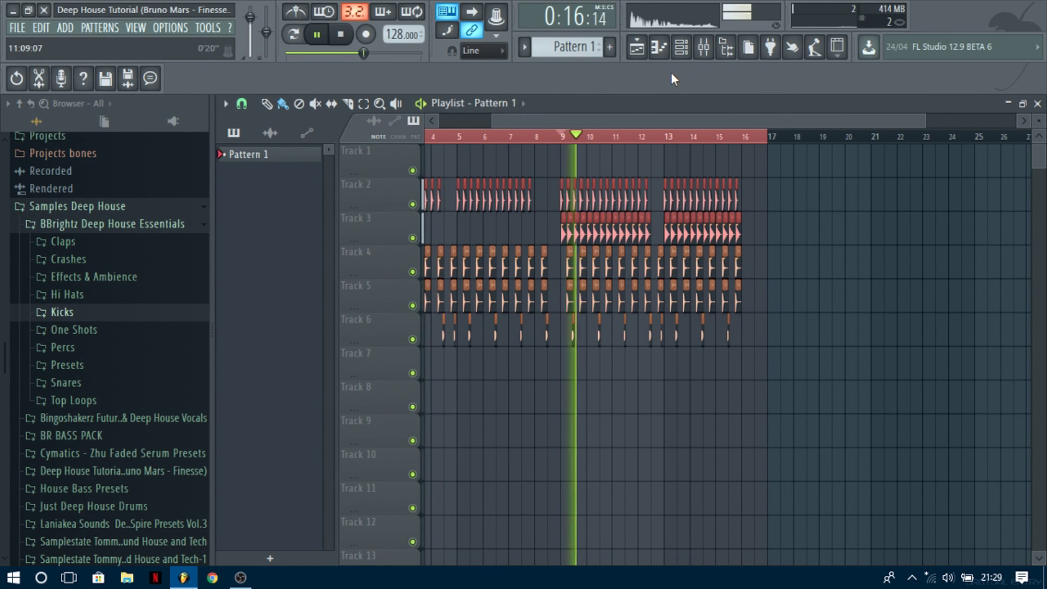
pyautogui.click(704, 48)
pyautogui.rightClick(575, 165)
# Increase the fade-out in the KICK 2 sample settings, close them and stop playback
pyautogui.doubleClick(571, 234)
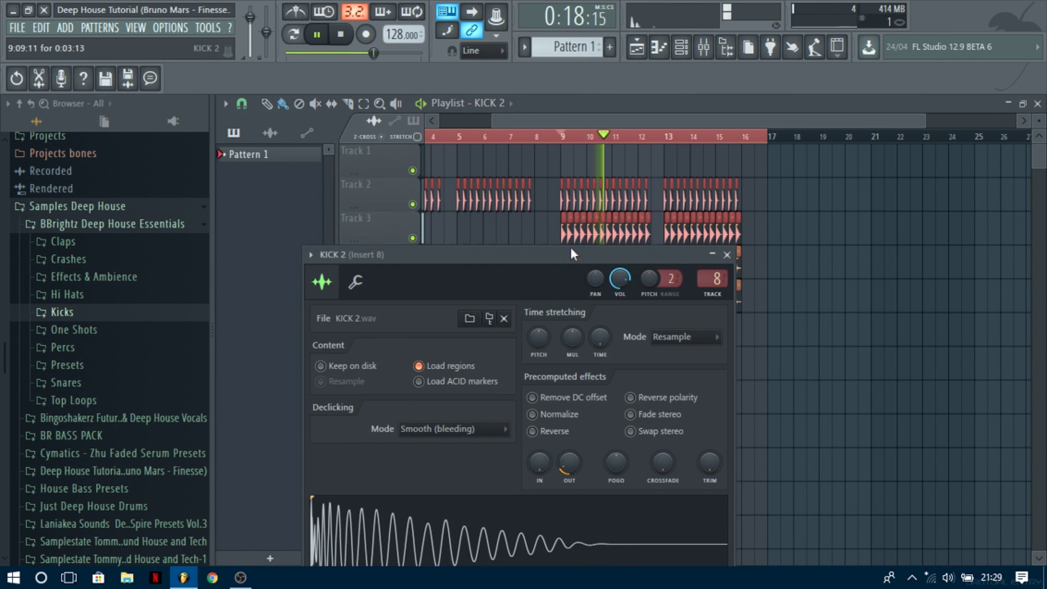
pyautogui.click(727, 256)
pyautogui.scroll(8, 591, 253)
pyautogui.doubleClick(675, 236)
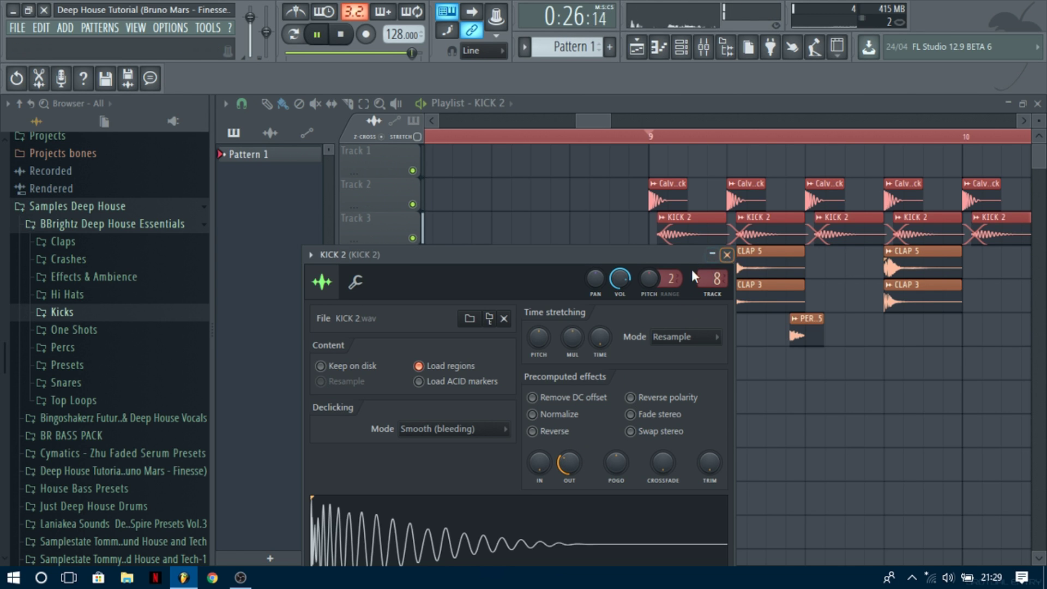
pyautogui.click(727, 254)
pyautogui.scroll(-8, 608, 304)
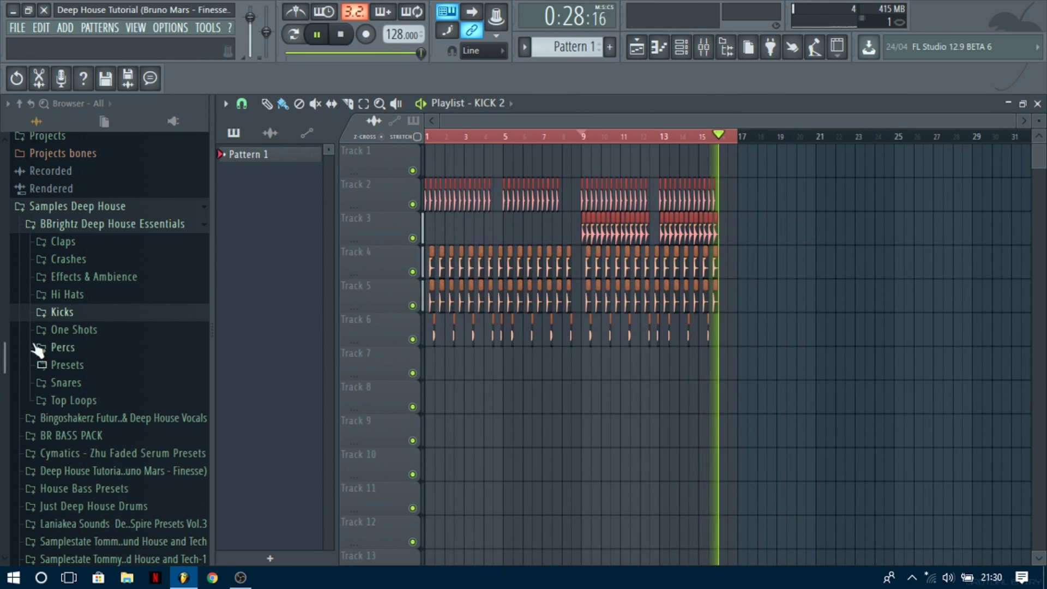
pyautogui.press('space')
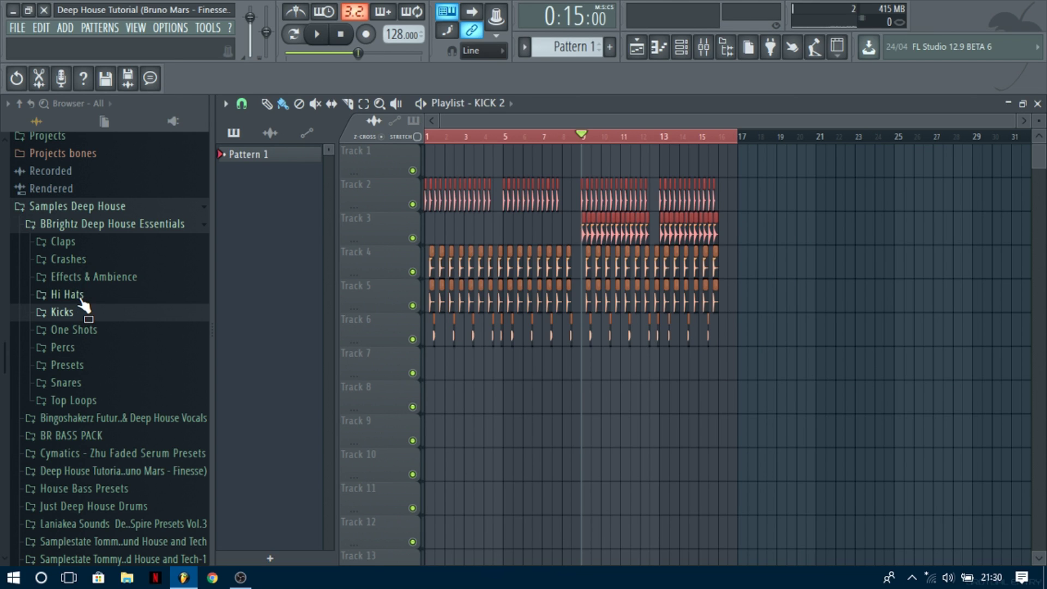
# Add the OPEN HAT 2 sample from the Hi Hats folder to Track 8 at bar 9 and collapse the folder
pyautogui.click(82, 299)
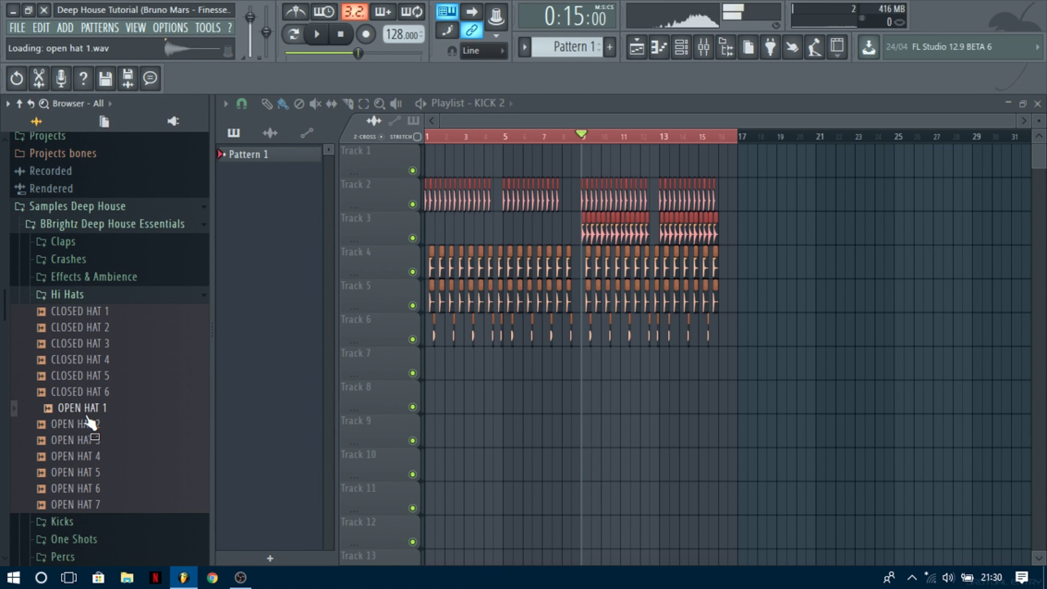
pyautogui.moveTo(100, 427); pyautogui.dragTo(585, 400)
pyautogui.click(68, 297)
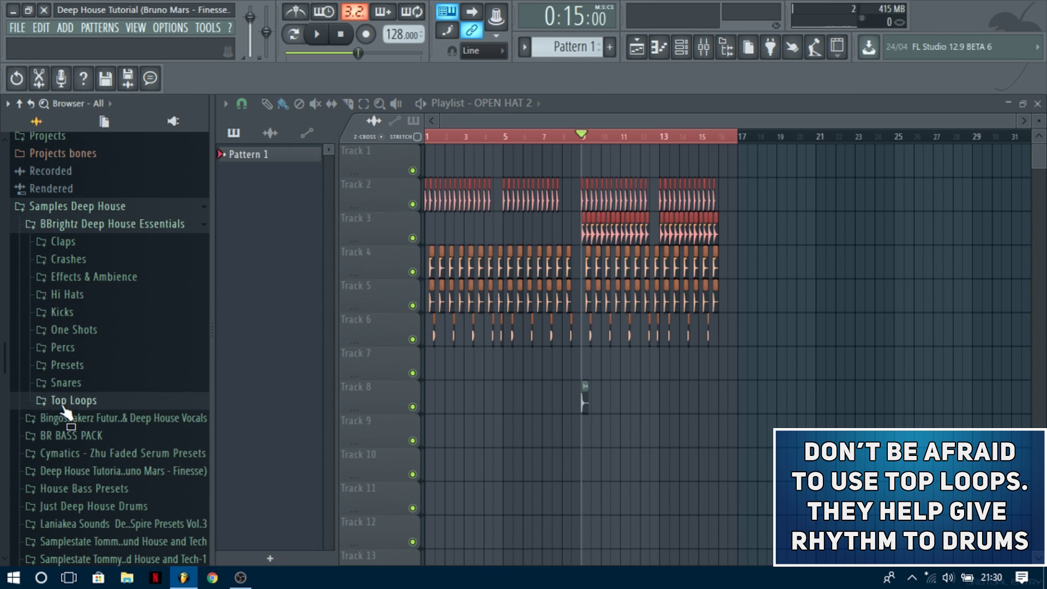
# Add the TOP LOOP 6 sample from the Top Loops folder to Track 9 at bar 9 and collapse the folder
pyautogui.click(71, 401)
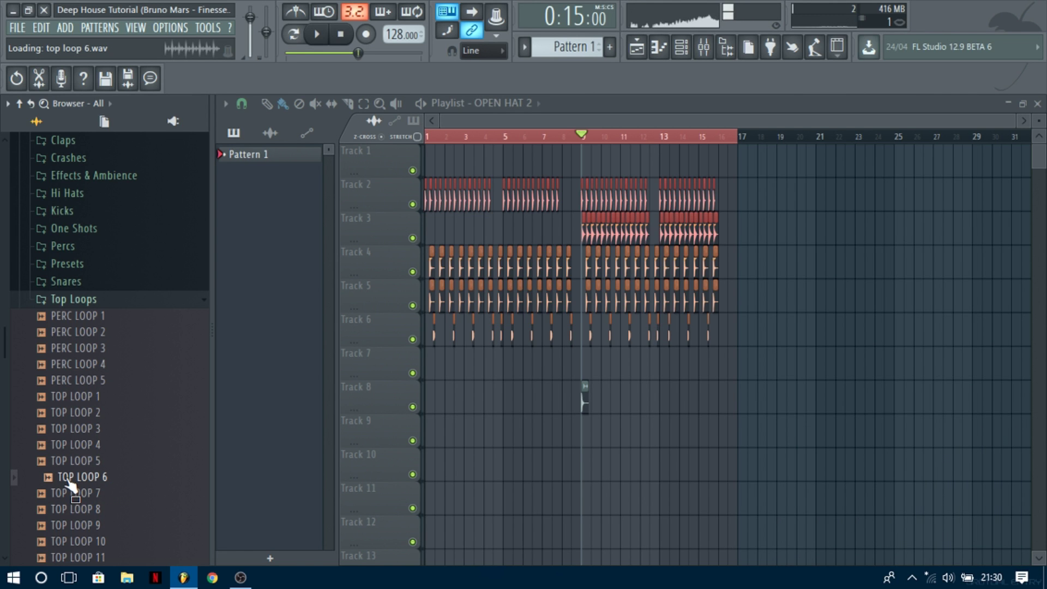
pyautogui.moveTo(593, 433); pyautogui.dragTo(593, 433)
pyautogui.click(74, 299)
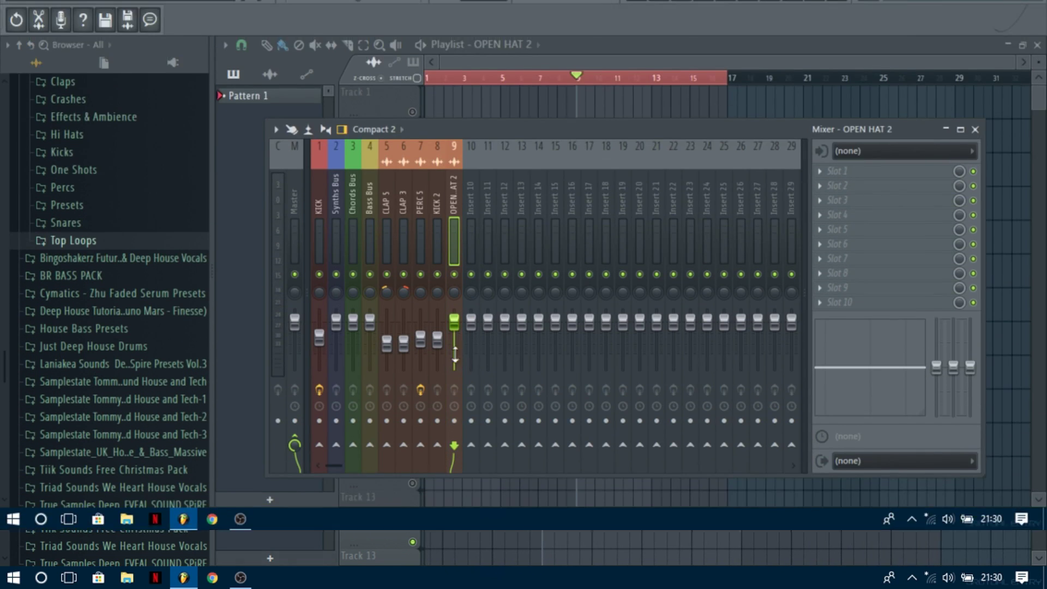
# Lower the OPEN HAT 2 mixer track's volume, pan it 15% right and replay the soloed hats
pyautogui.moveTo(454, 322); pyautogui.dragTo(454, 335)
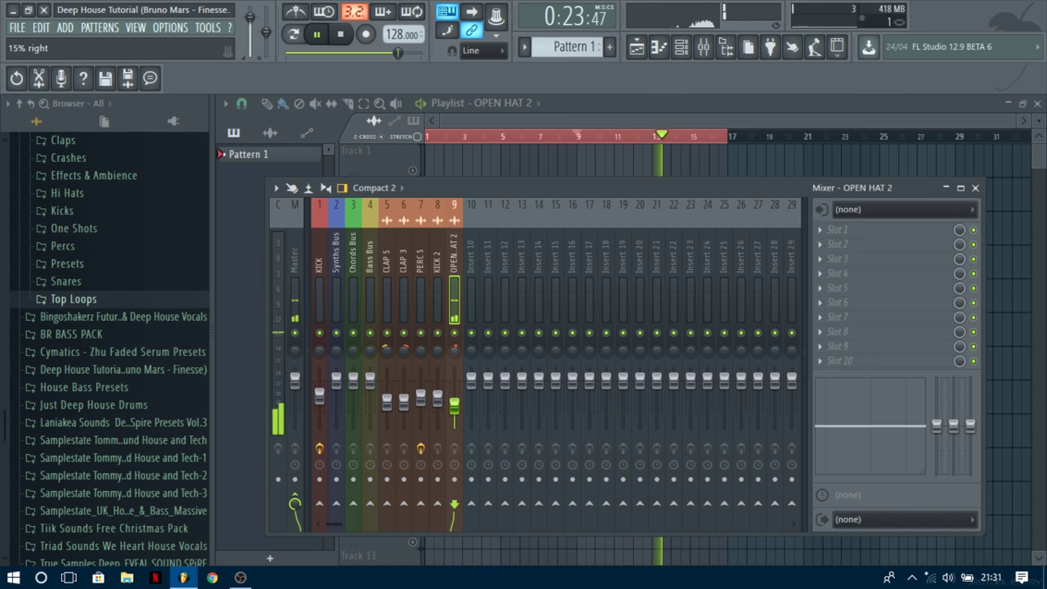
pyautogui.rightClick(595, 166)
pyautogui.press('space')
pyautogui.click(703, 48)
pyautogui.press('space')
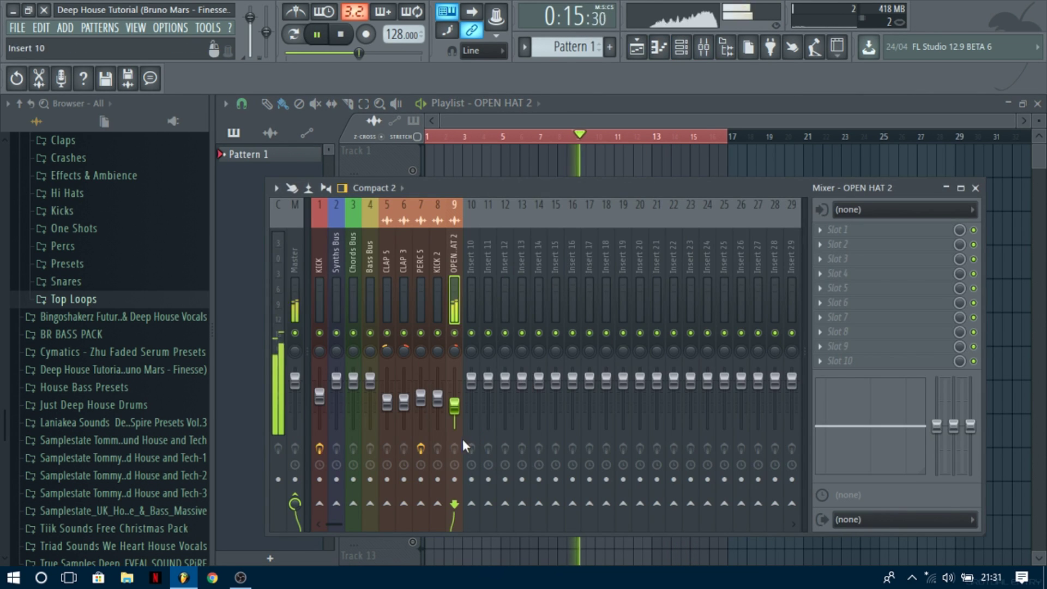
# Unsolo the hi-hat track, play all drum tracks together and check the OPEN HAT 2 level in the mixer
pyautogui.click(419, 176)
pyautogui.press('space')
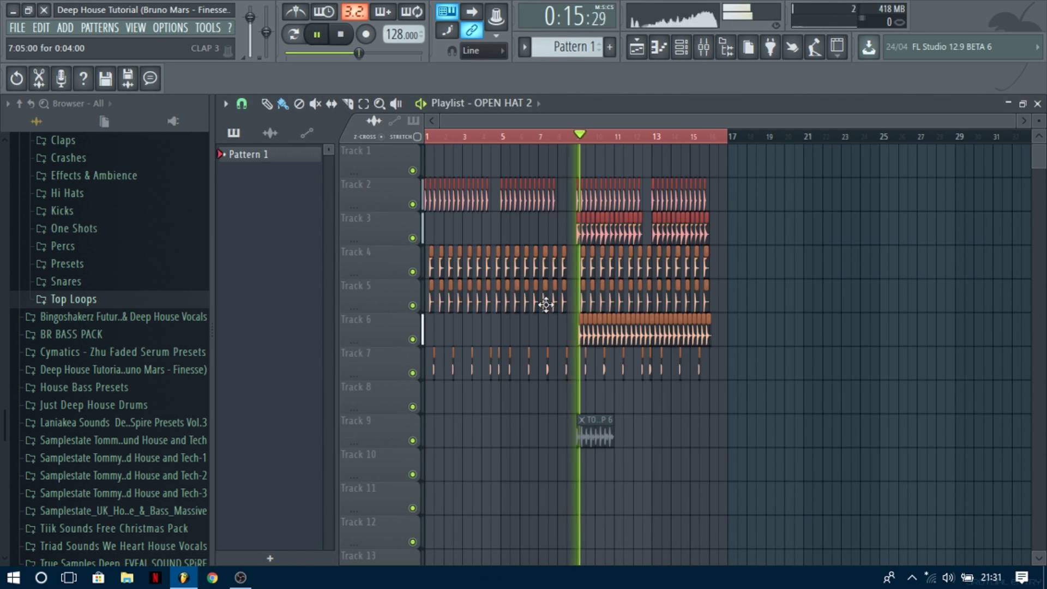
pyautogui.click(704, 49)
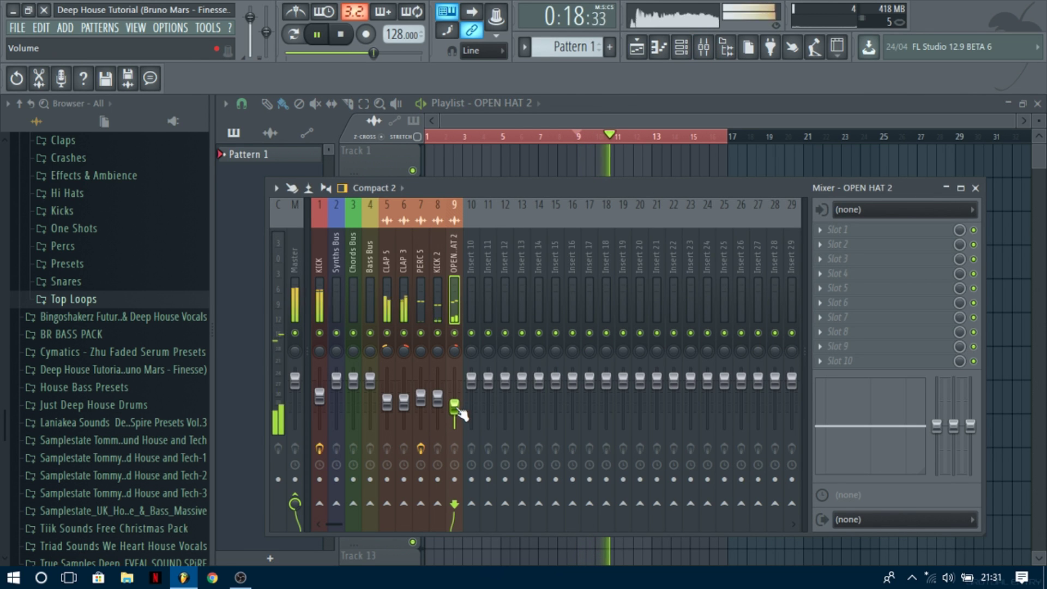
pyautogui.click(632, 110)
# Stop playback, set the project tempo to 125 BPM and play the arrangement again
pyautogui.press('space')
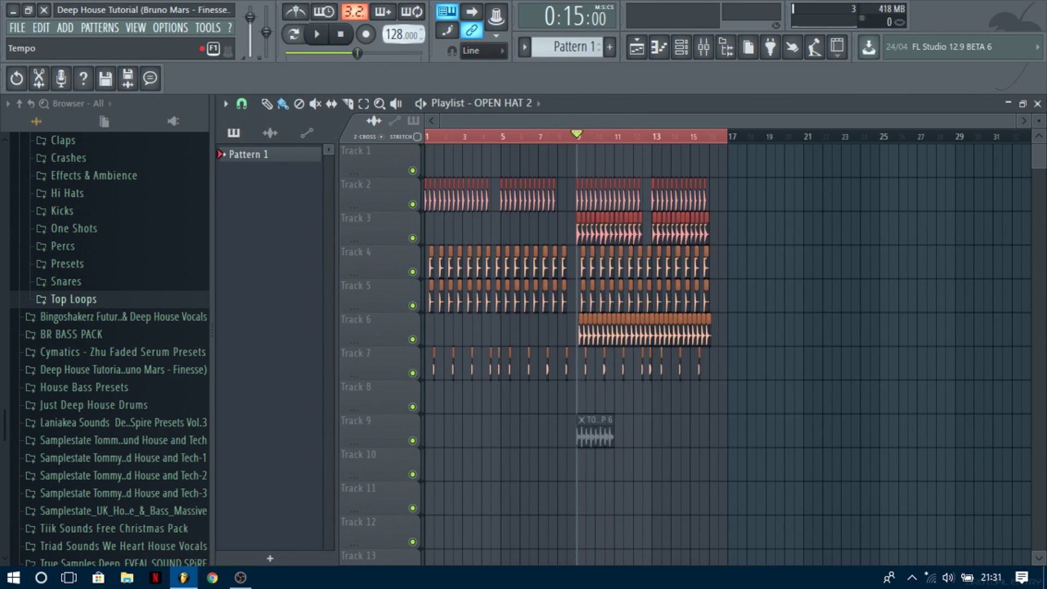
pyautogui.click(556, 331)
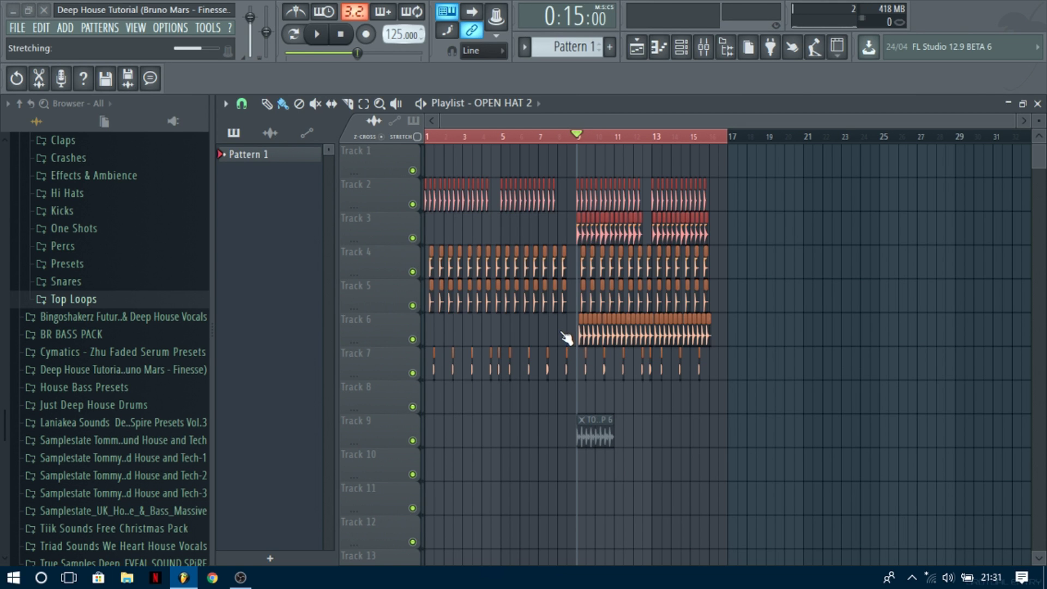
pyautogui.press('space')
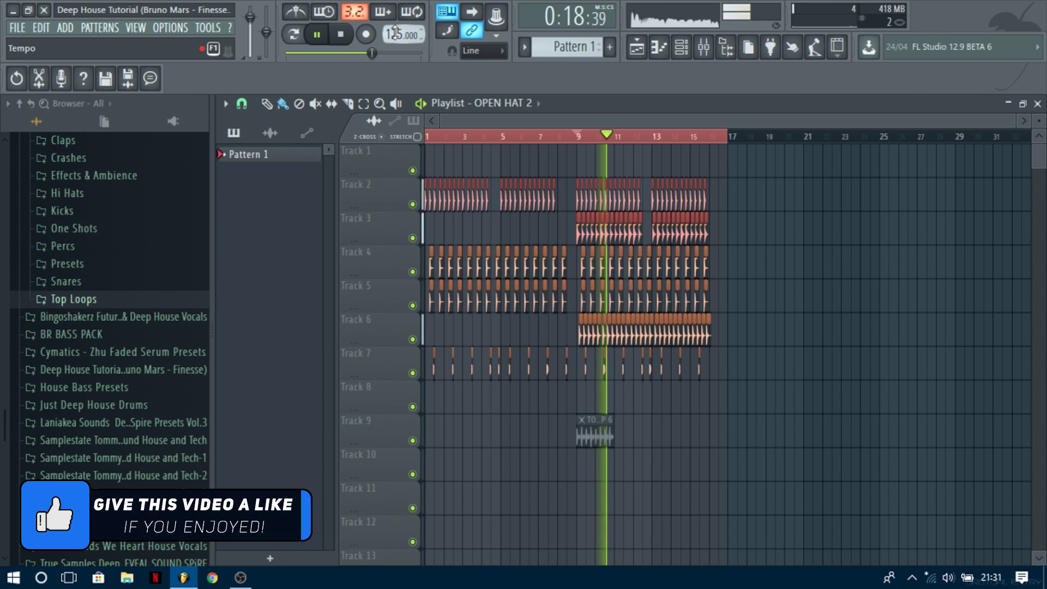
# Select the clips on Tracks 2 to 6 from bar 9 onward, extend their ends to the beat grid and deselect them
pyautogui.scroll(6, 685, 334)
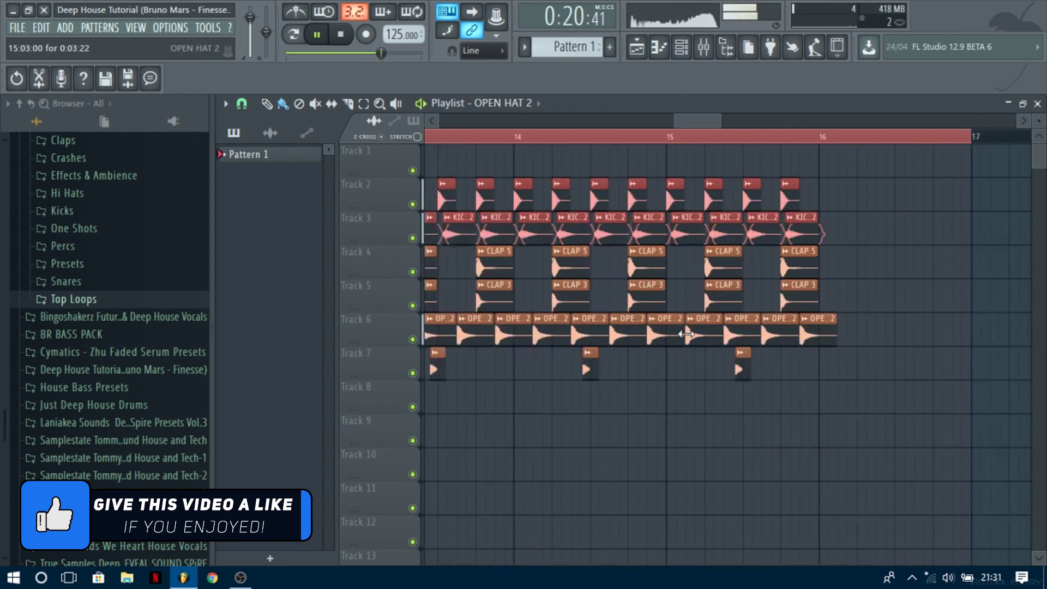
pyautogui.scroll(5, 684, 341)
pyautogui.scroll(-4, 648, 336)
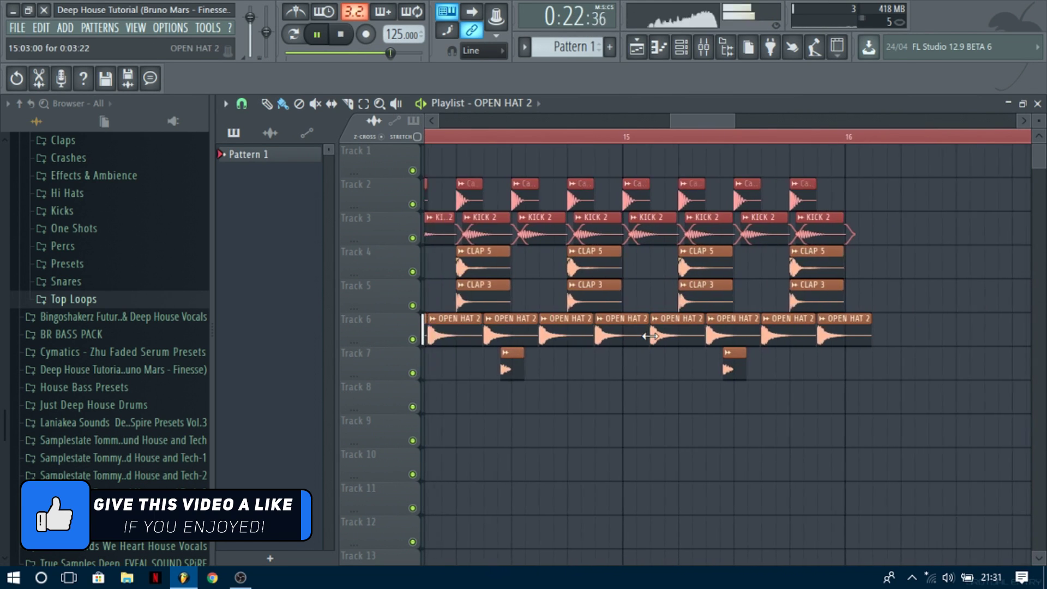
pyautogui.scroll(-8, 651, 333)
pyautogui.moveTo(759, 379); pyautogui.dragTo(577, 191)
pyautogui.moveTo(754, 330); pyautogui.dragTo(582, 190)
pyautogui.press('space')
pyautogui.scroll(5, 589, 264)
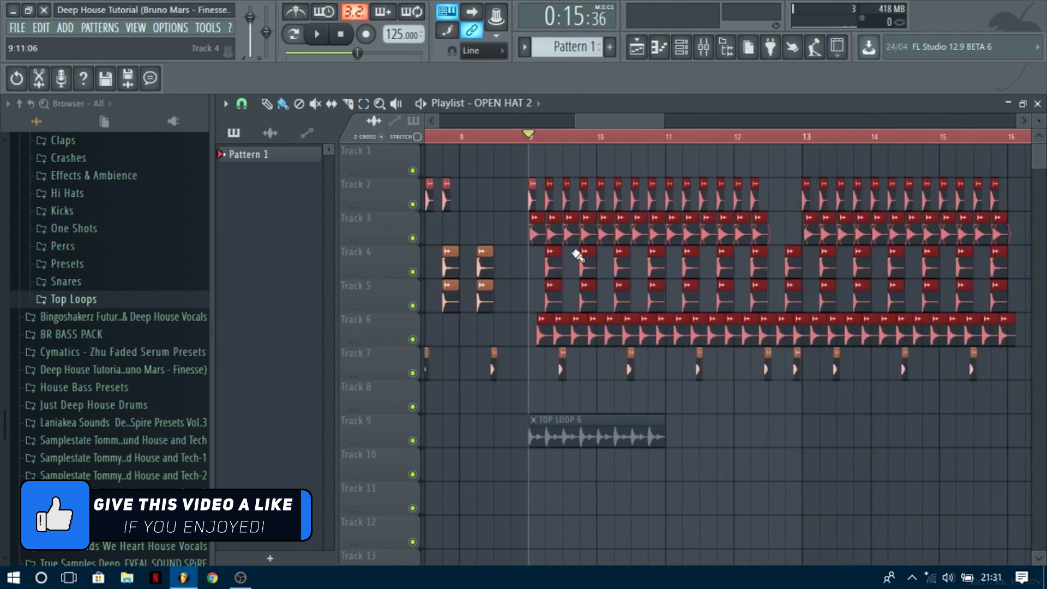
pyautogui.scroll(6, 557, 271)
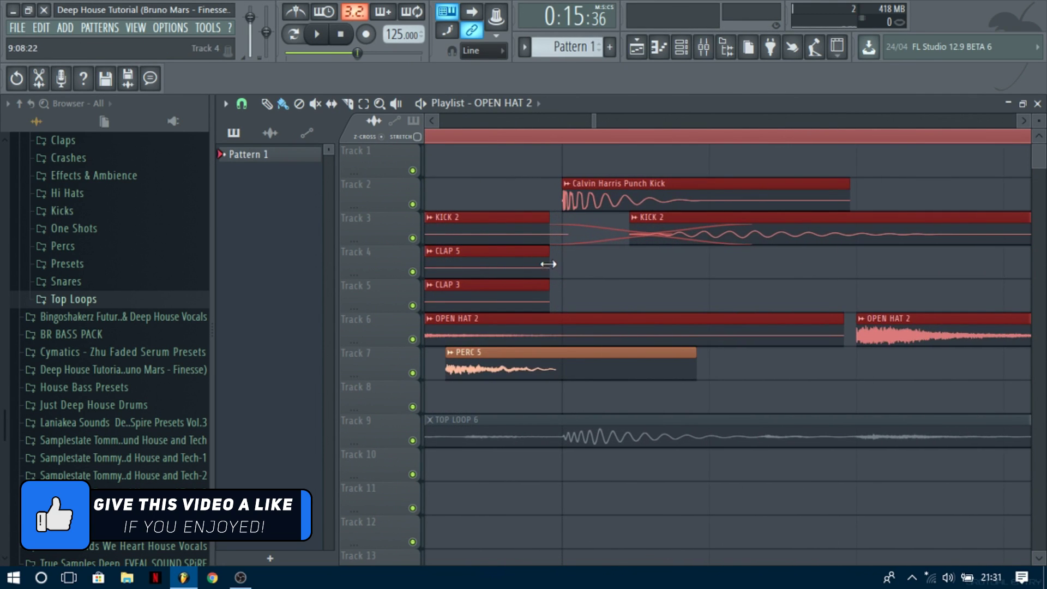
pyautogui.scroll(-8, 606, 271)
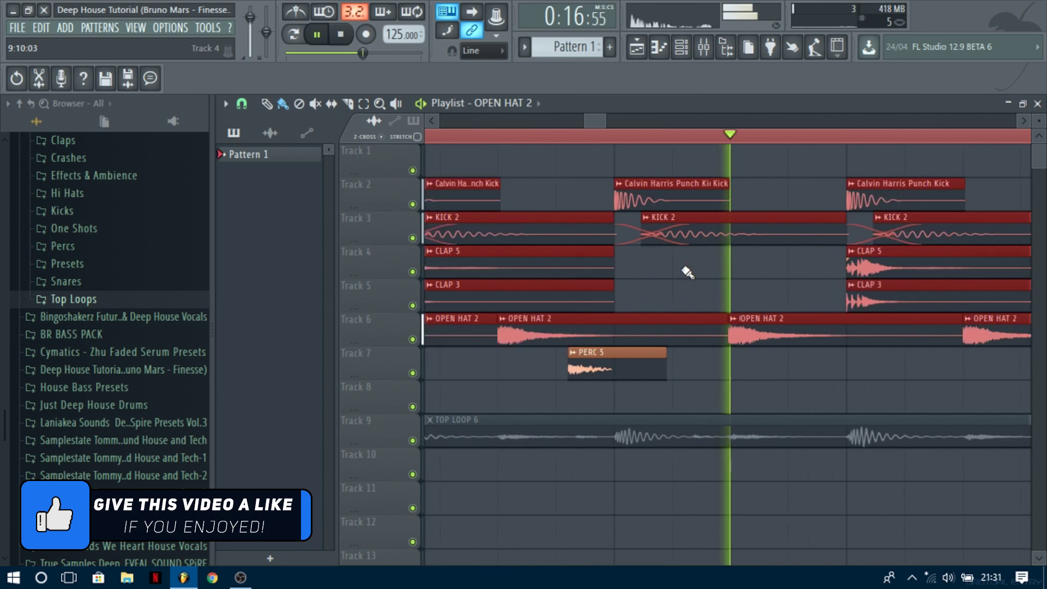
pyautogui.scroll(-2, 653, 270)
pyautogui.keyDown('ctrl'); pyautogui.click(762, 336); pyautogui.keyUp('ctrl')
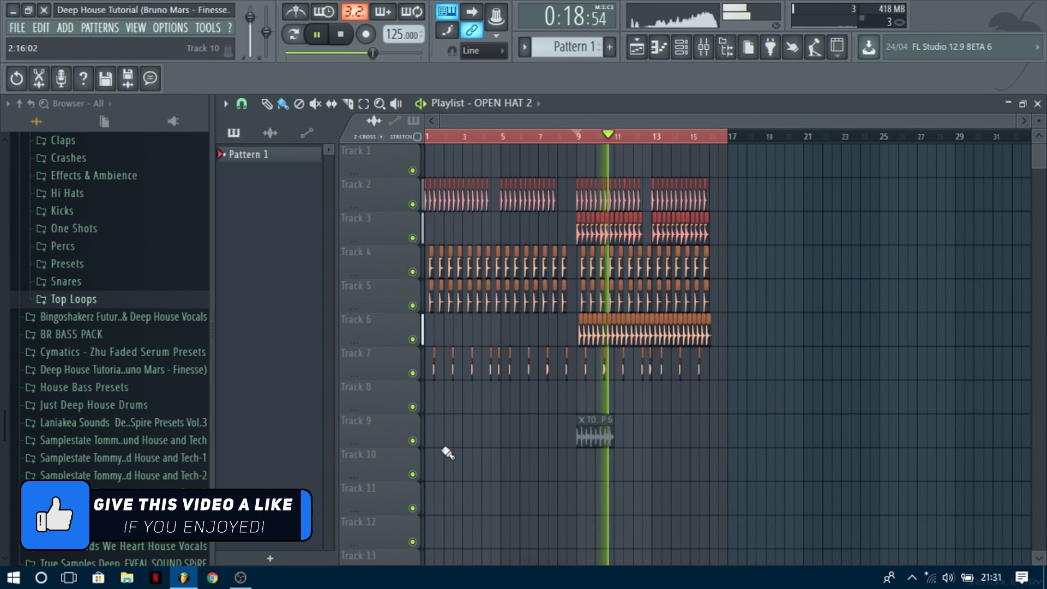
# Swap the percussion and hi-hat rows, placing the PERC 5 clips on Track 6 and the OPEN HAT 2 clips on Track 7
pyautogui.moveTo(742, 378); pyautogui.dragTo(256, 352)
pyautogui.hotkey('shift', 'Down')
pyautogui.keyDown('ctrl'); pyautogui.click(676, 459); pyautogui.keyUp('ctrl')
pyautogui.moveTo(737, 312); pyautogui.dragTo(561, 350)
pyautogui.hotkey('shift', 'Down')
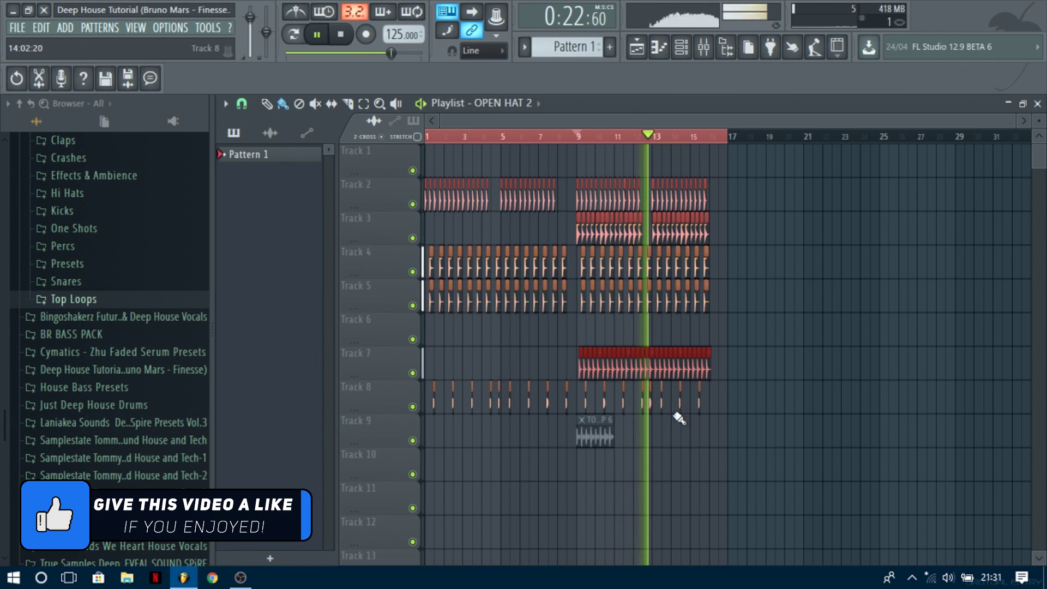
pyautogui.moveTo(744, 402); pyautogui.dragTo(315, 404)
pyautogui.hotkey('shift', 'Up')
pyautogui.hotkey('shift', 'Up')
# Move the muted TOP LOOP 6 clip from Track 9 up to Track 8 and deselect it
pyautogui.moveTo(605, 450); pyautogui.dragTo(473, 426)
pyautogui.hotkey('shift', 'Up')
pyautogui.keyDown('ctrl'); pyautogui.click(599, 437); pyautogui.keyUp('ctrl')
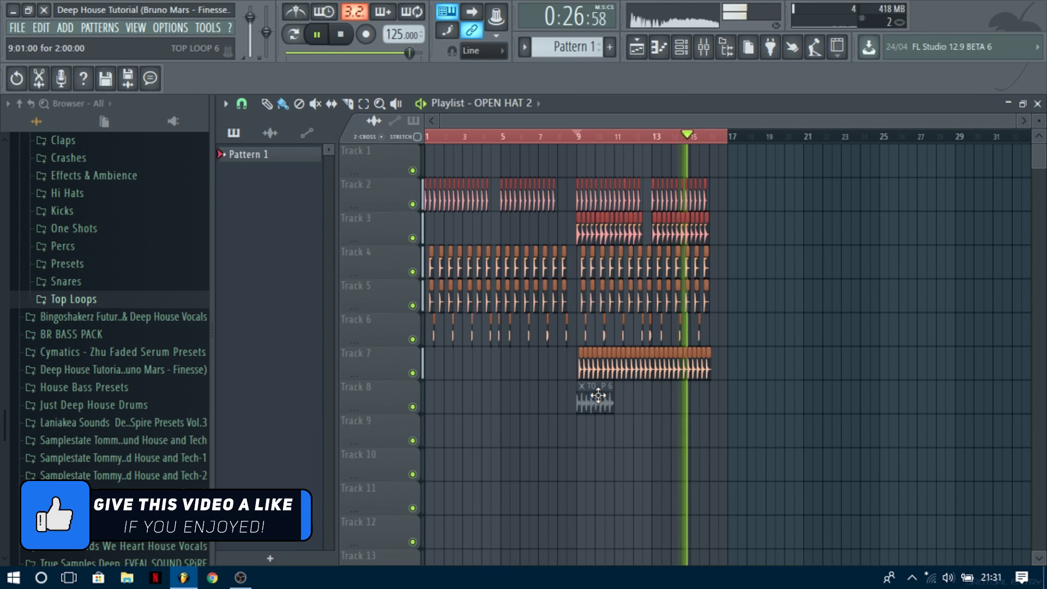
pyautogui.moveTo(622, 400); pyautogui.dragTo(673, 401)
pyautogui.rightClick(672, 402)
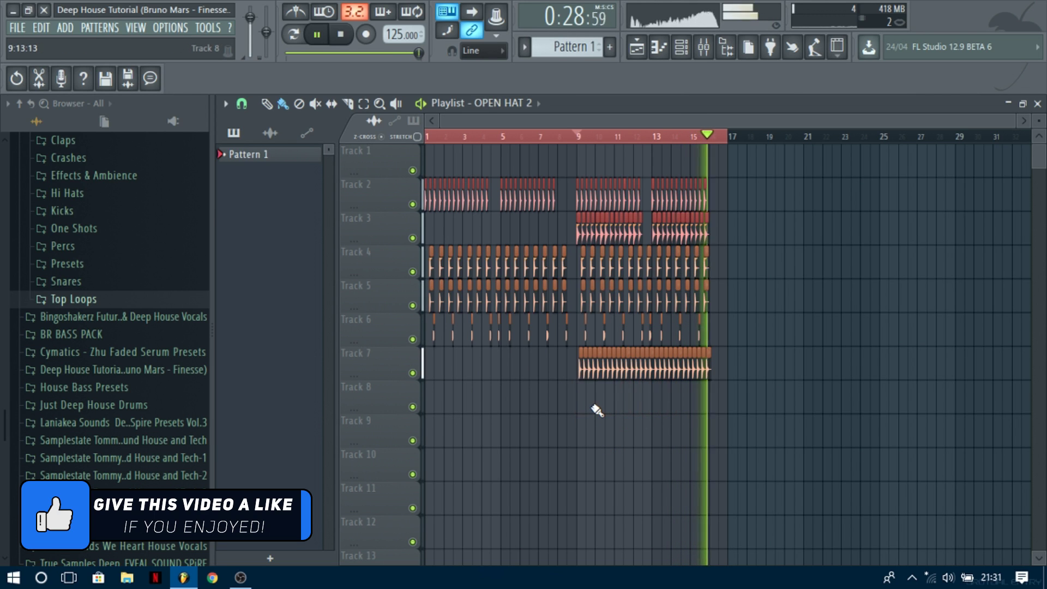
pyautogui.hotkey('ctrl', 'z')
pyautogui.rightClick(625, 402)
# Repeat the TOP LOOP 6 clip along Track 8 from bar 11 through bar 18
pyautogui.click(599, 398)
pyautogui.click(627, 403)
pyautogui.moveTo(630, 399)
pyautogui.mouseDown()
pyautogui.moveTo(746, 404)
pyautogui.moveTo(635, 410)
pyautogui.mouseUp()
# Slice the TOP LOOP 6 clips on Track 8 at the start of bar 16 and delete everything after the cut
pyautogui.keyDown('ctrl'); pyautogui.click(723, 436); pyautogui.keyUp('ctrl')
pyautogui.keyDown('shift'); pyautogui.rightClick(721, 434); pyautogui.keyUp('shift')
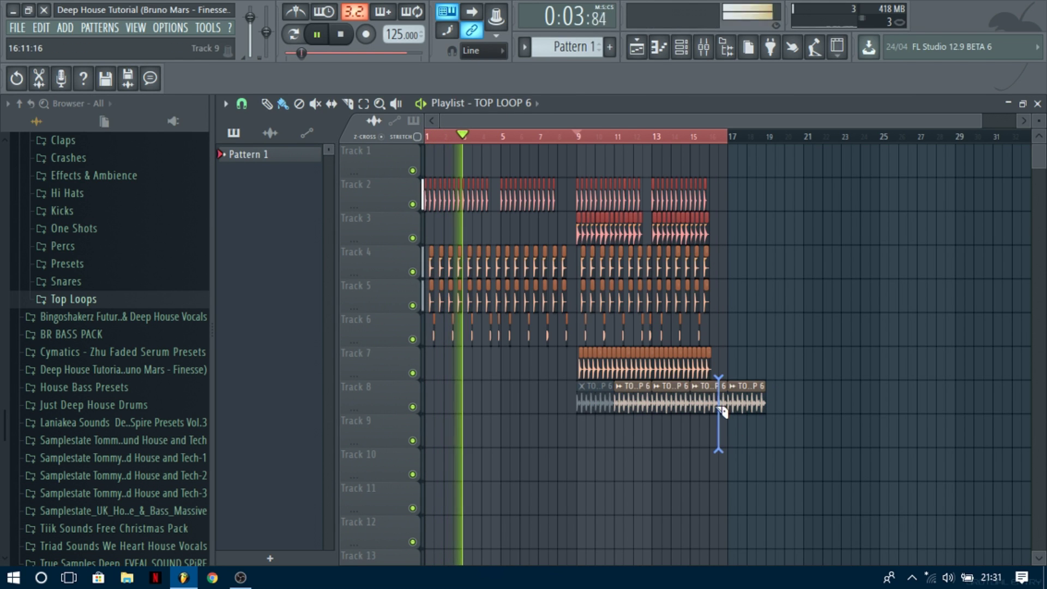
pyautogui.scroll(3, 715, 434)
pyautogui.keyDown('shift'); pyautogui.rightClick(710, 430); pyautogui.keyUp('shift')
pyautogui.rightClick(718, 405)
# Change the color of the TOP LOOP 6 clips to the orange used for the claps and hats
pyautogui.click(678, 386)
pyautogui.click(699, 439)
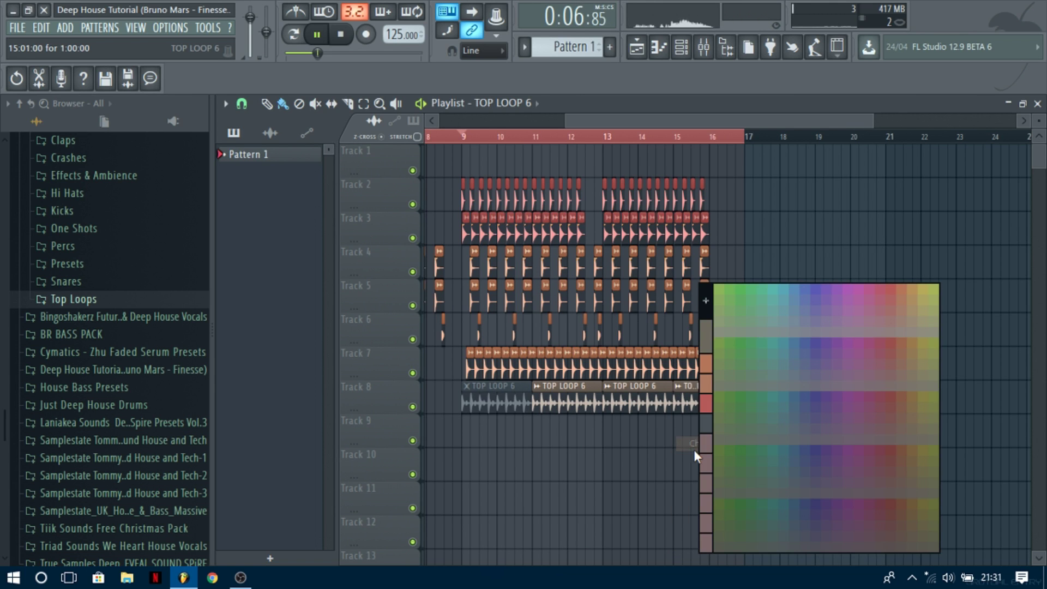
pyautogui.click(714, 365)
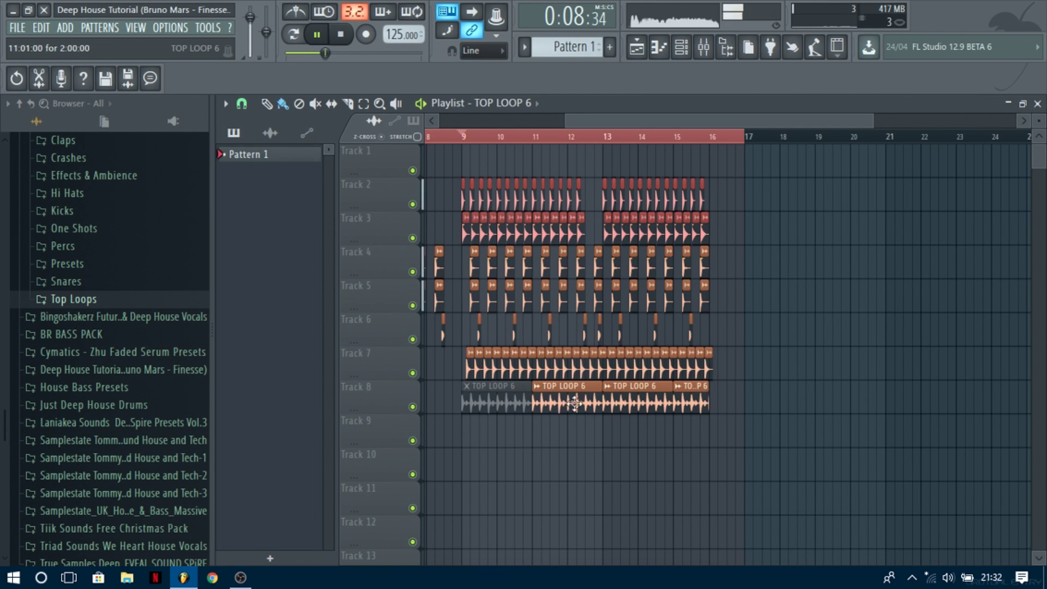
# Solo Track 8, start playback and route the TOP LOOP 6 channel to mixer insert 10
pyautogui.rightClick(412, 406)
pyautogui.press('space')
pyautogui.press('F9')
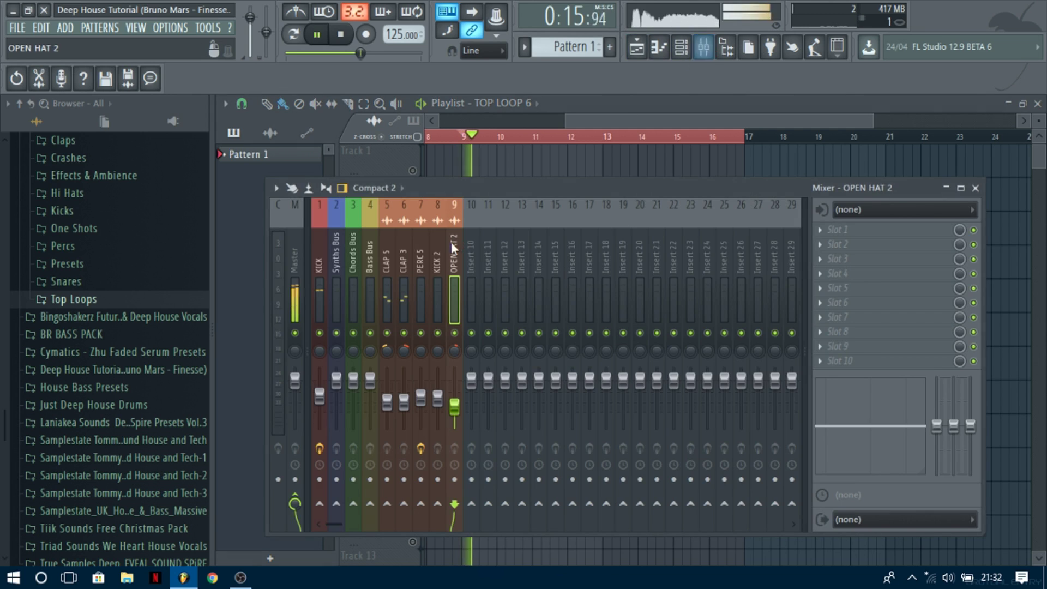
pyautogui.hotkey('ctrl', 'l')
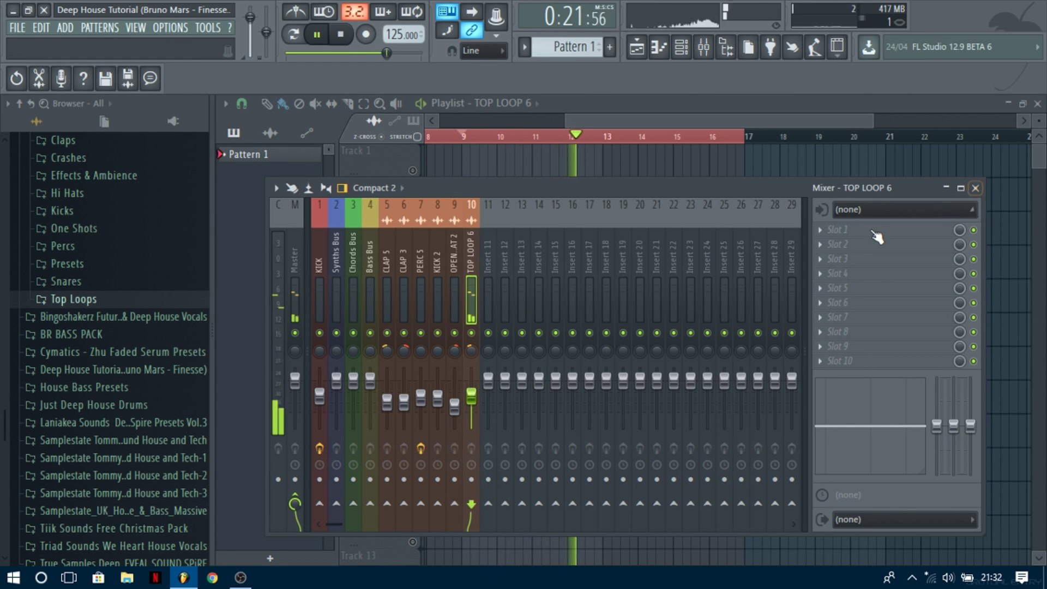
# Load Fruity Parametric EQ 2 in slot 1 of the TOP LOOP 6 insert with the LOW CUT preset and raise its cutoff frequency
pyautogui.press('space')
pyautogui.click(845, 230)
pyautogui.click(673, 195)
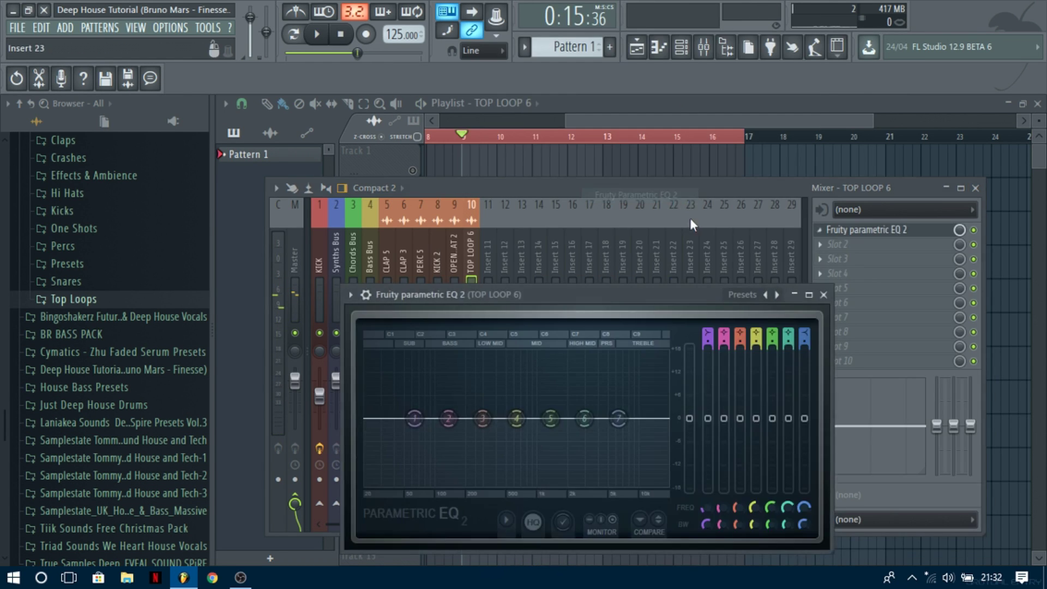
pyautogui.click(776, 295)
pyautogui.click(796, 305)
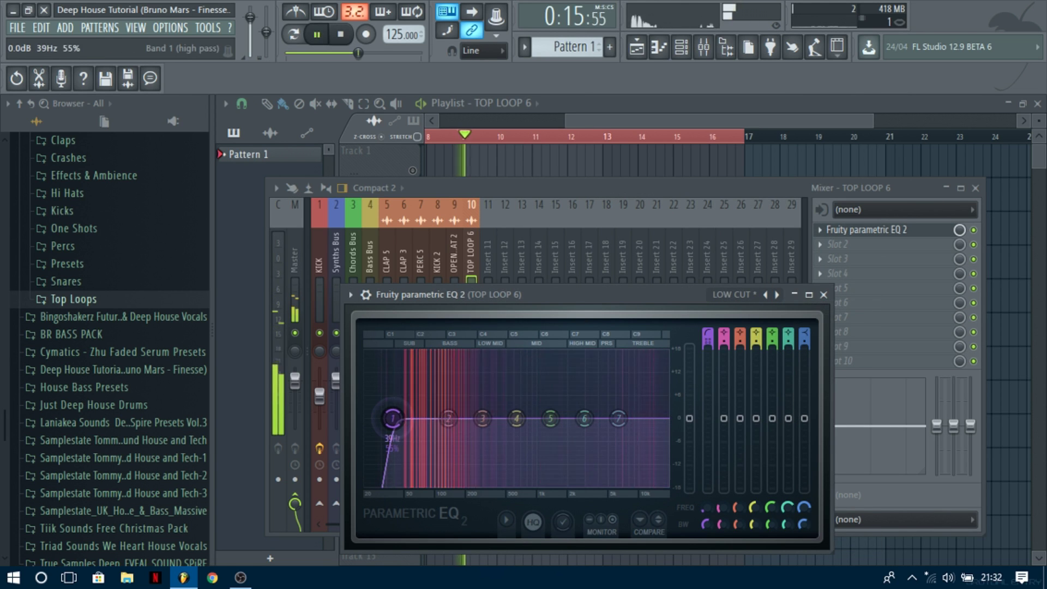
pyautogui.moveTo(447, 418); pyautogui.dragTo(460, 419)
pyautogui.press('space')
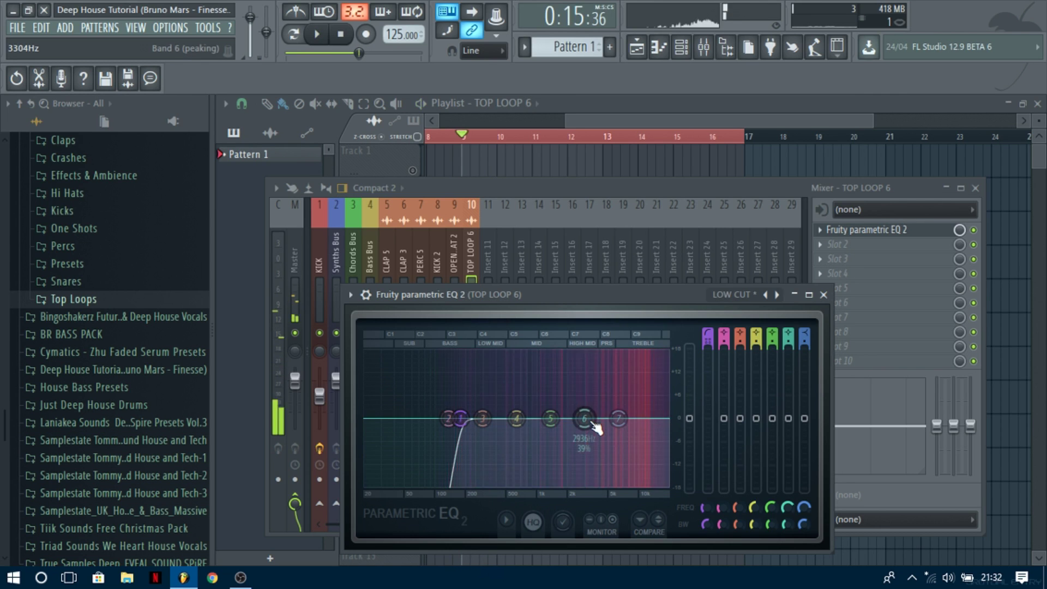
# Dip EQ band 6 of the TOP LOOP 6 insert by about 3.2 dB near 9297 Hz and close the equalizer
pyautogui.press('space')
pyautogui.press('space')
pyautogui.moveTo(593, 427); pyautogui.dragTo(635, 431)
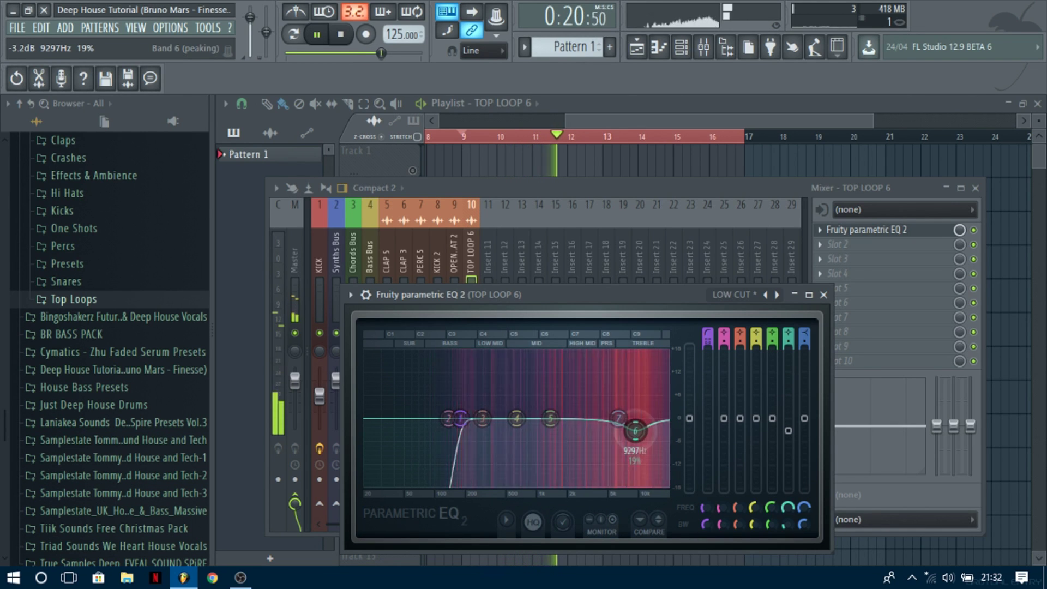
pyautogui.click(823, 295)
# Unmute Track 7 alongside Track 8 and set the TOP LOOP 6 mixer volume to about -9.0 dB
pyautogui.rightClick(497, 167)
pyautogui.click(413, 373)
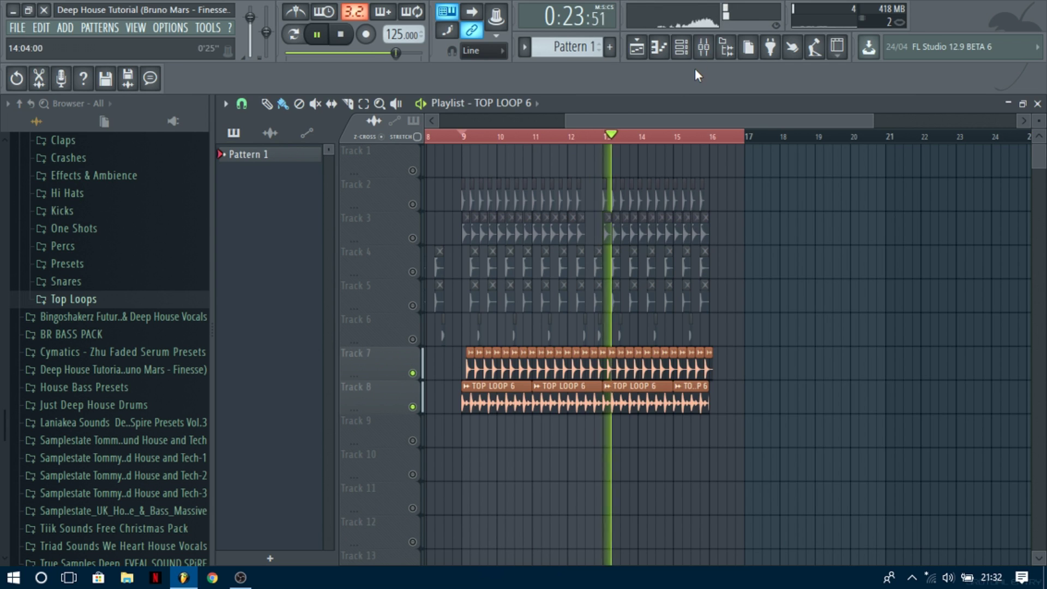
pyautogui.click(703, 48)
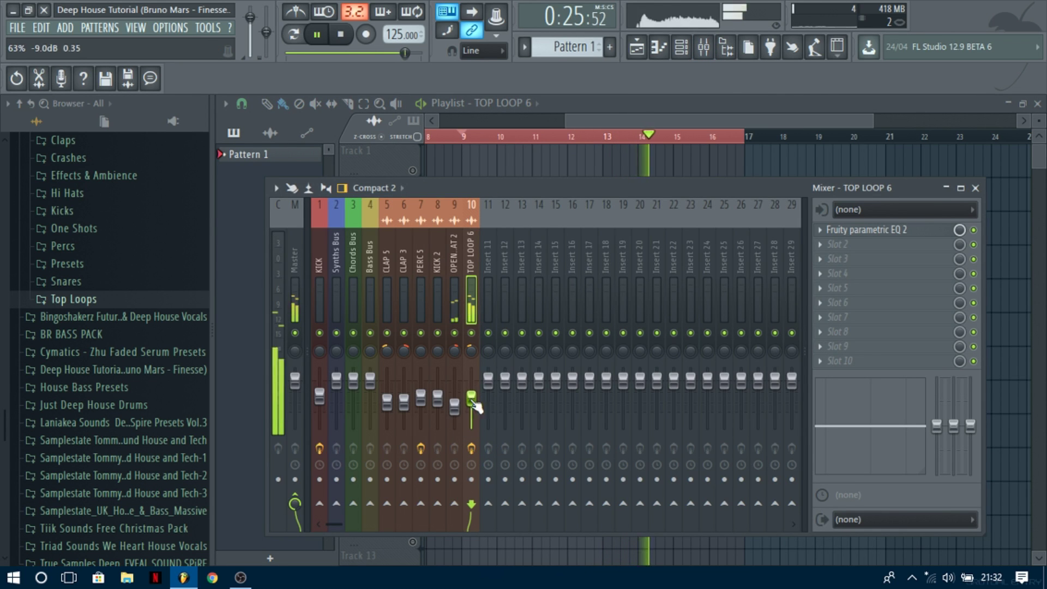
# Unmute all playlist tracks, restart playback, and mute Track 3 after toggling Track 2 off and on
pyautogui.click(417, 168)
pyautogui.press('space')
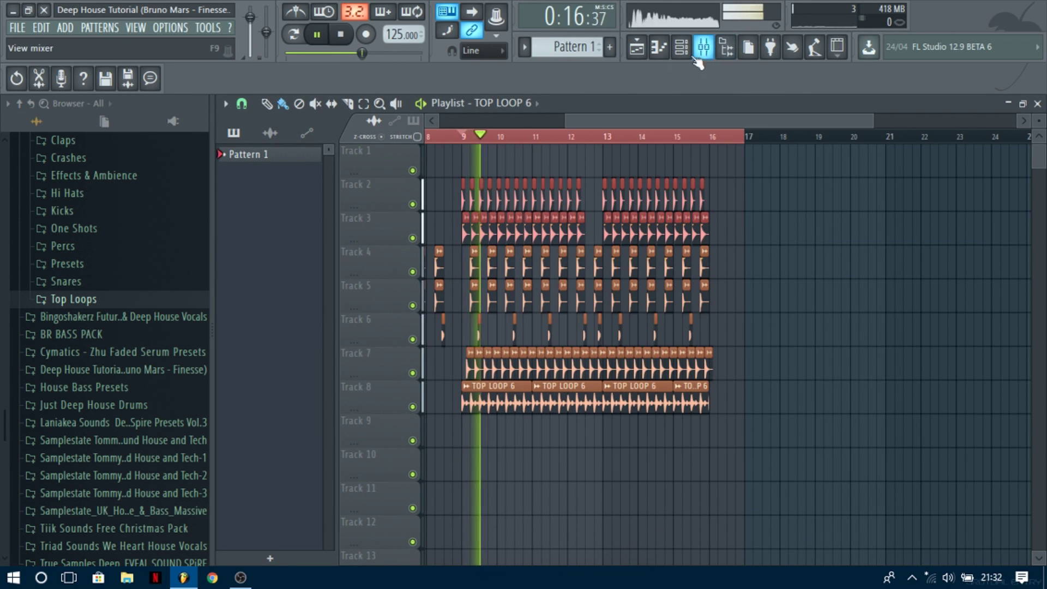
pyautogui.click(413, 205)
pyautogui.click(413, 205)
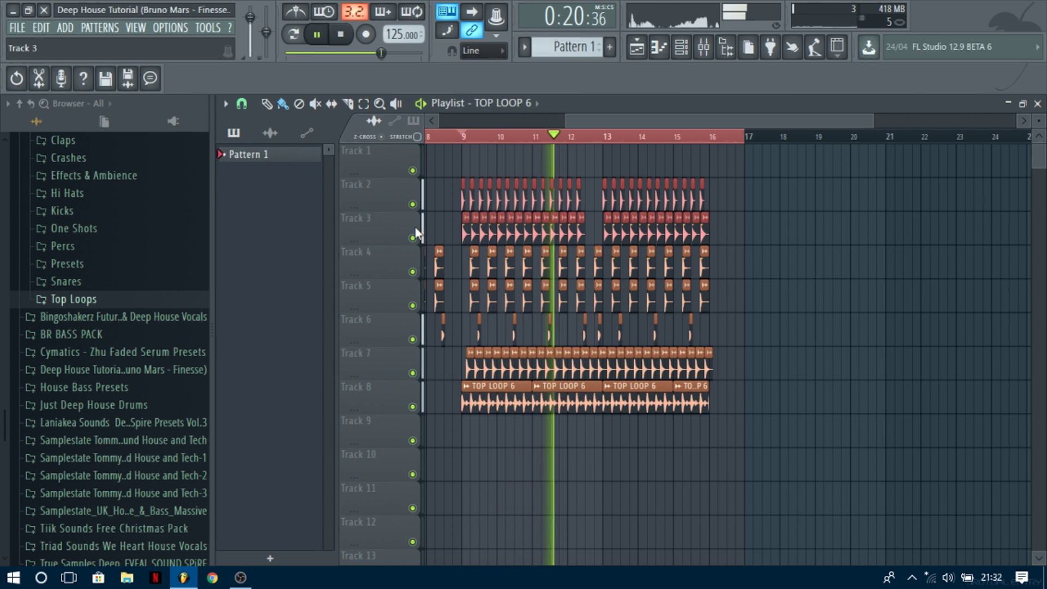
pyautogui.click(413, 239)
# Lower the mixer volumes of OPEN HAT 2, TOP LOOP 6 and KICK, bringing KICK to about -9.2 dB
pyautogui.click(703, 48)
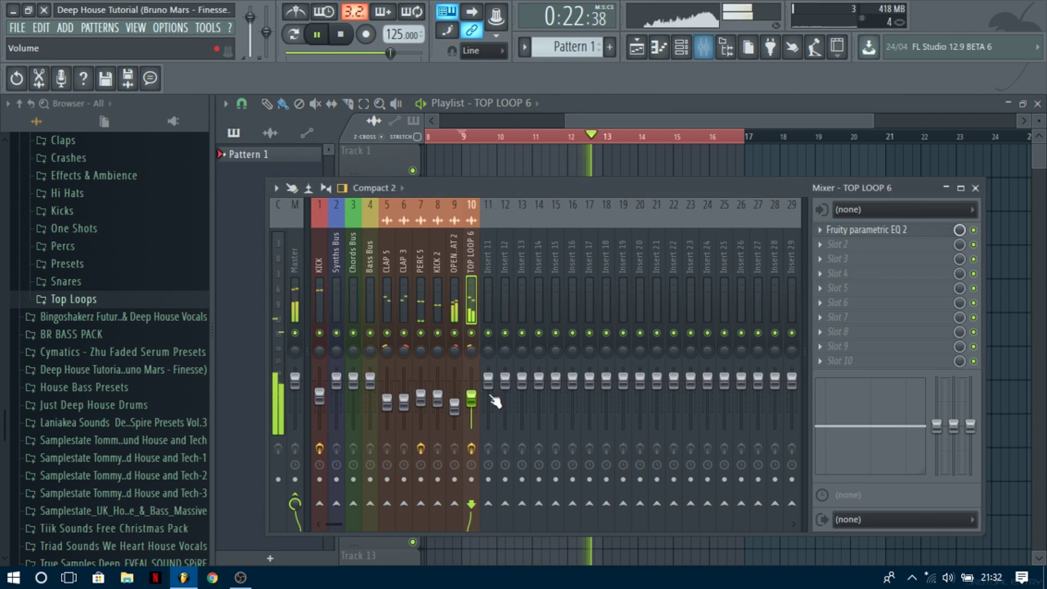
pyautogui.keyDown('ctrl'); pyautogui.click(452, 287); pyautogui.keyUp('ctrl')
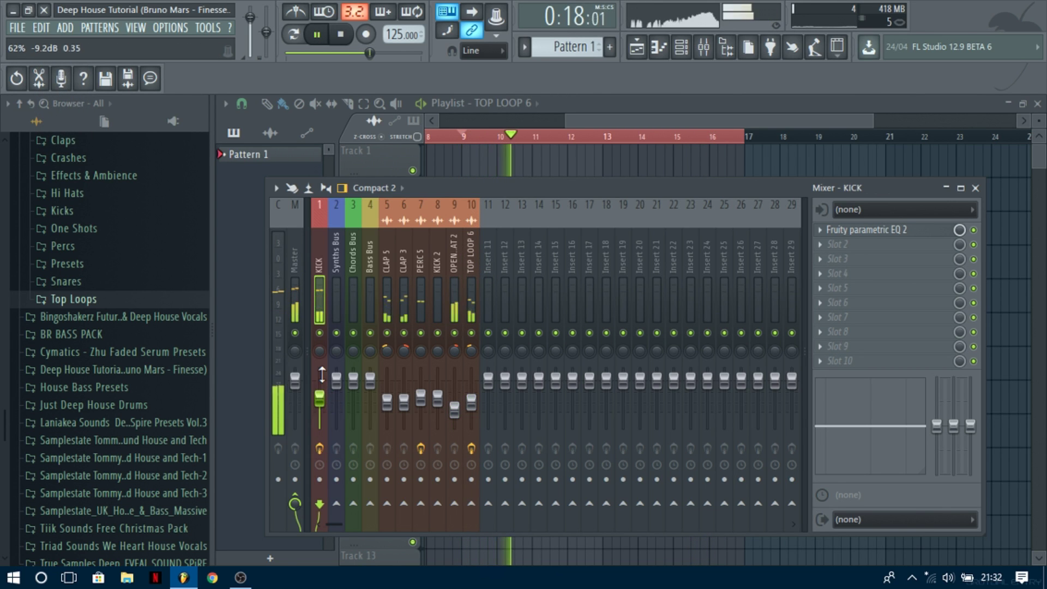
pyautogui.click(486, 241)
pyautogui.click(450, 250)
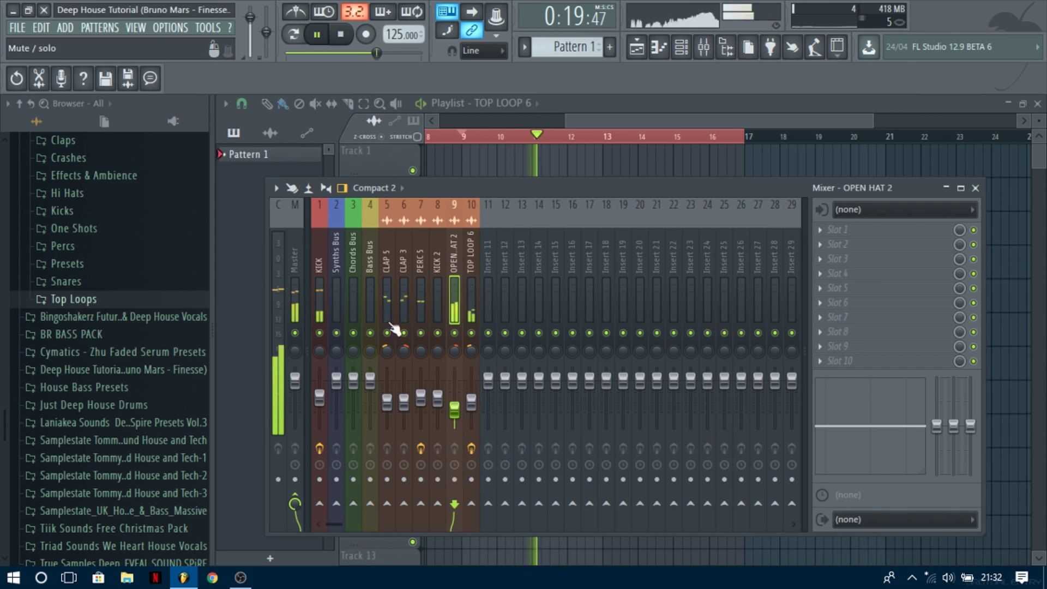
pyautogui.click(470, 297)
pyautogui.click(873, 244)
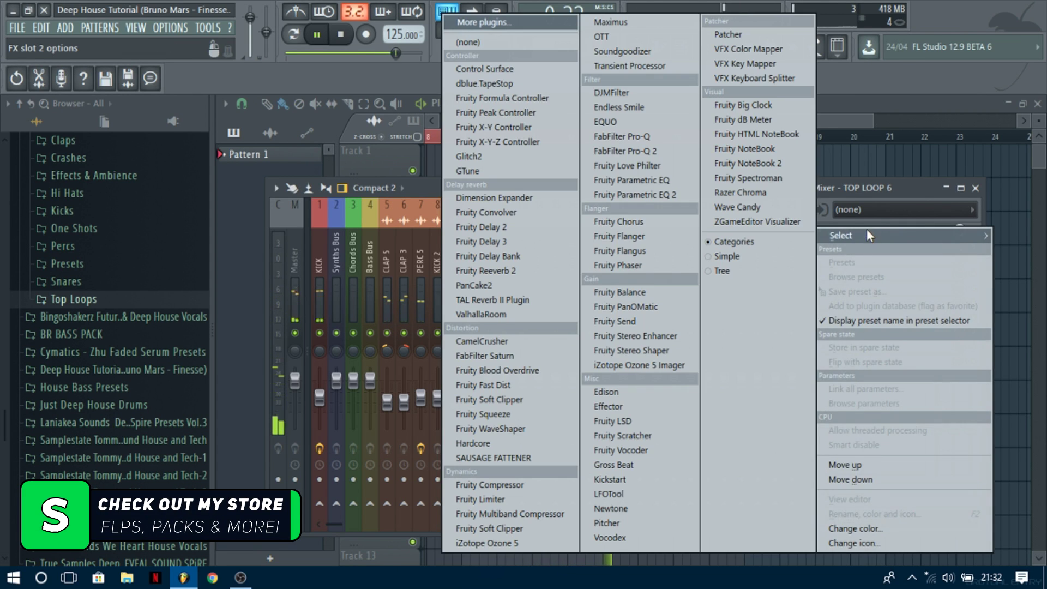
pyautogui.click(918, 182)
# Solo the TOP LOOP 6 insert and adjust a high-frequency band in its Fruity Parametric EQ 2 during playback
pyautogui.press('space')
pyautogui.click(487, 332)
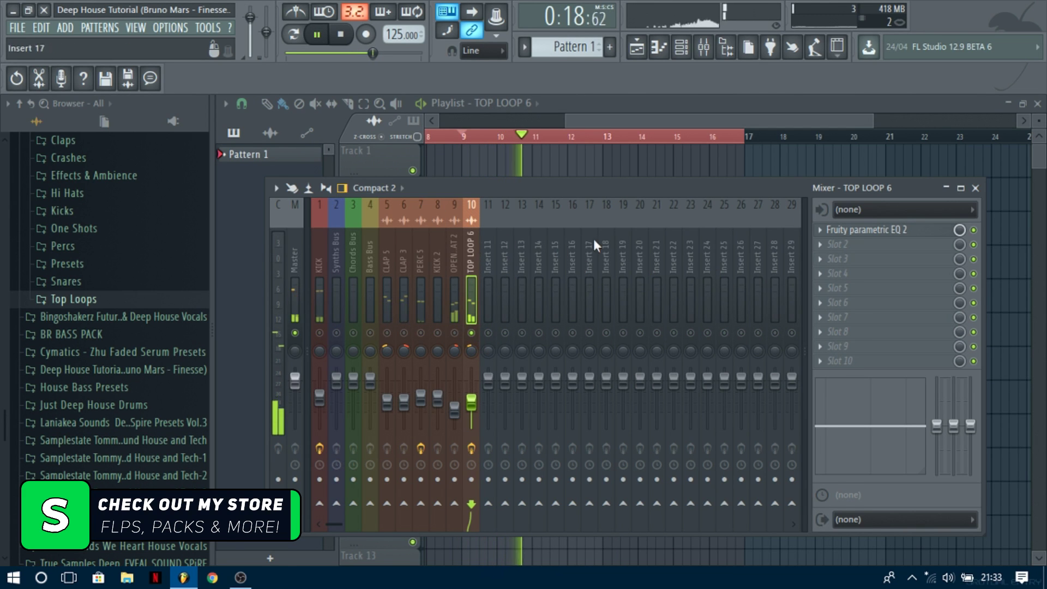
pyautogui.click(884, 231)
pyautogui.press('space')
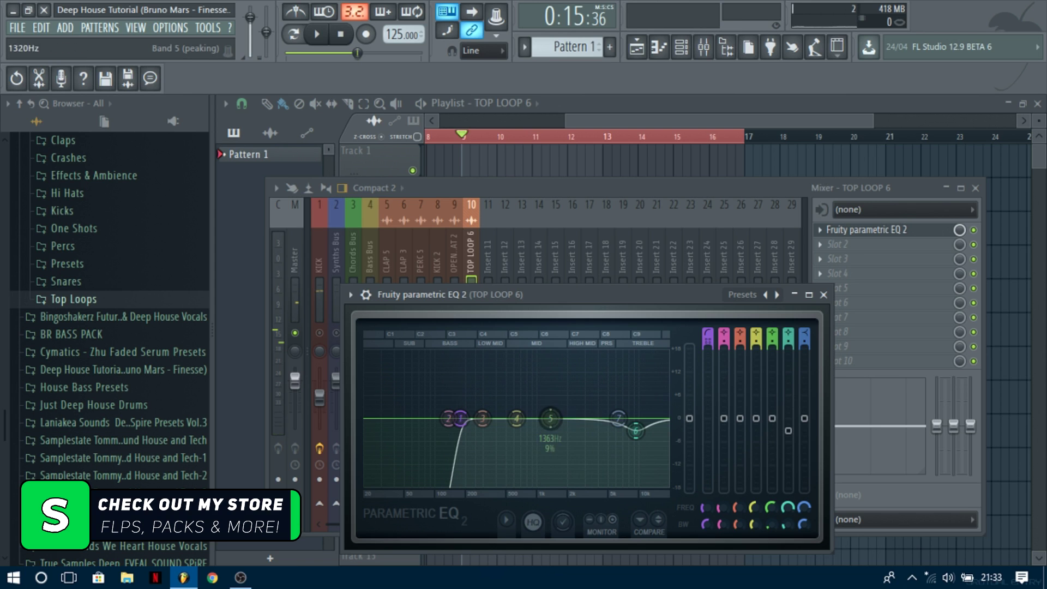
pyautogui.press('space')
pyautogui.moveTo(587, 423); pyautogui.dragTo(617, 433)
pyautogui.click(823, 294)
# Listen to OPEN HAT 2 together with the soloed TOP LOOP 6 and pan the hat 16% right
pyautogui.press('F9')
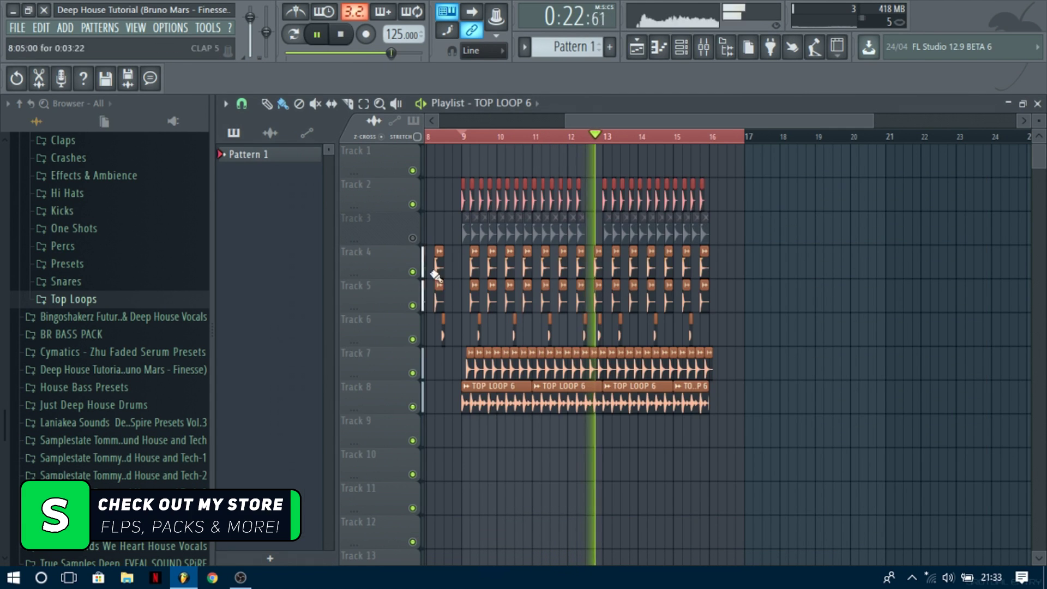
pyautogui.press('F9')
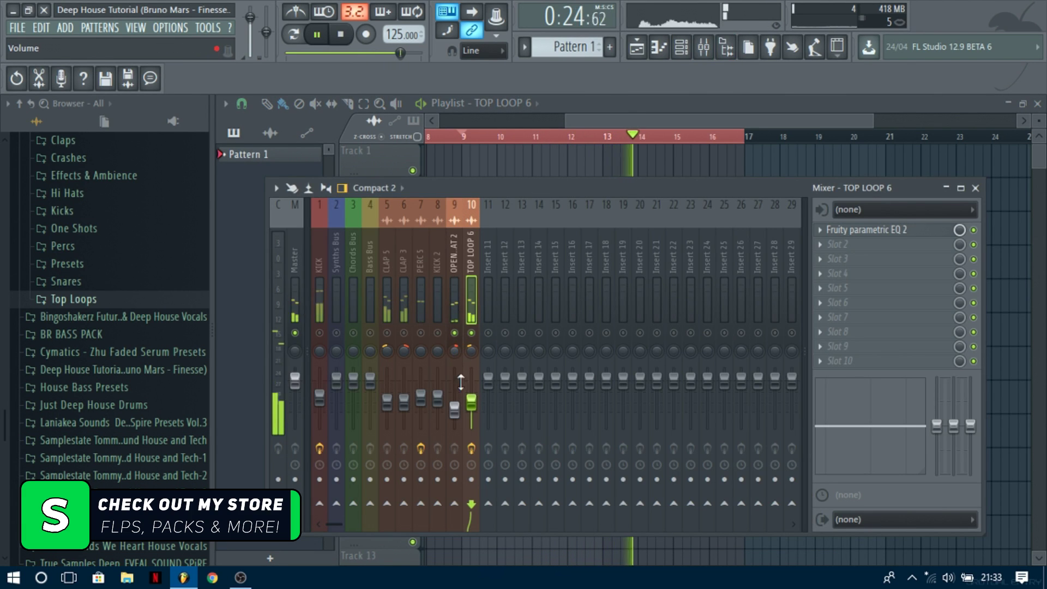
pyautogui.click(454, 352)
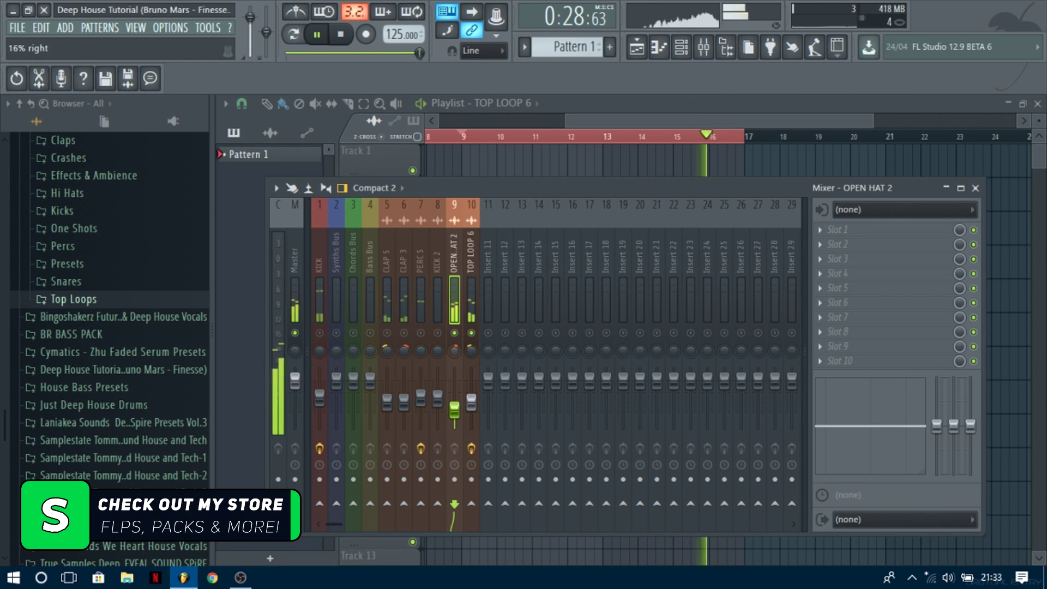
pyautogui.press('space')
# Reset the panning of OPEN HAT 2 and TOP LOOP 6 to center and load iZotope Ozone 5 Imager on OPEN HAT 2
pyautogui.rightClick(454, 350)
pyautogui.click(486, 338)
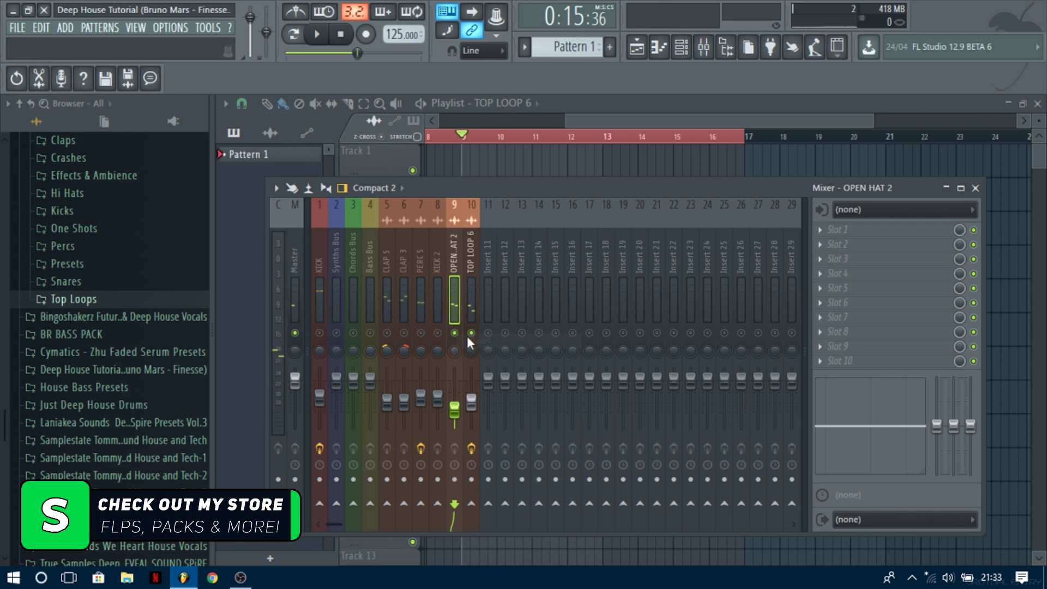
pyautogui.rightClick(471, 351)
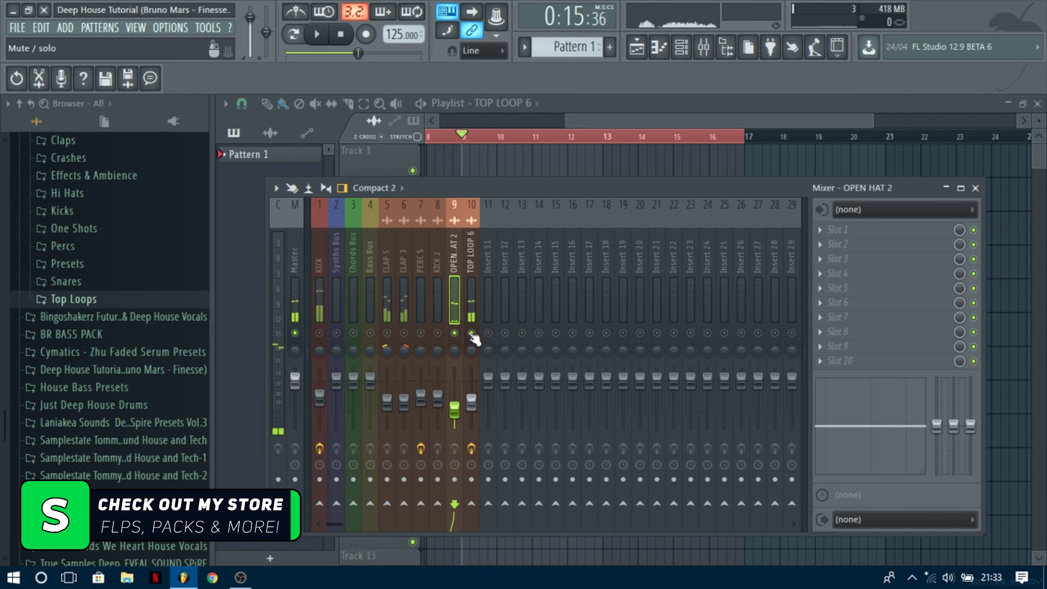
pyautogui.click(816, 230)
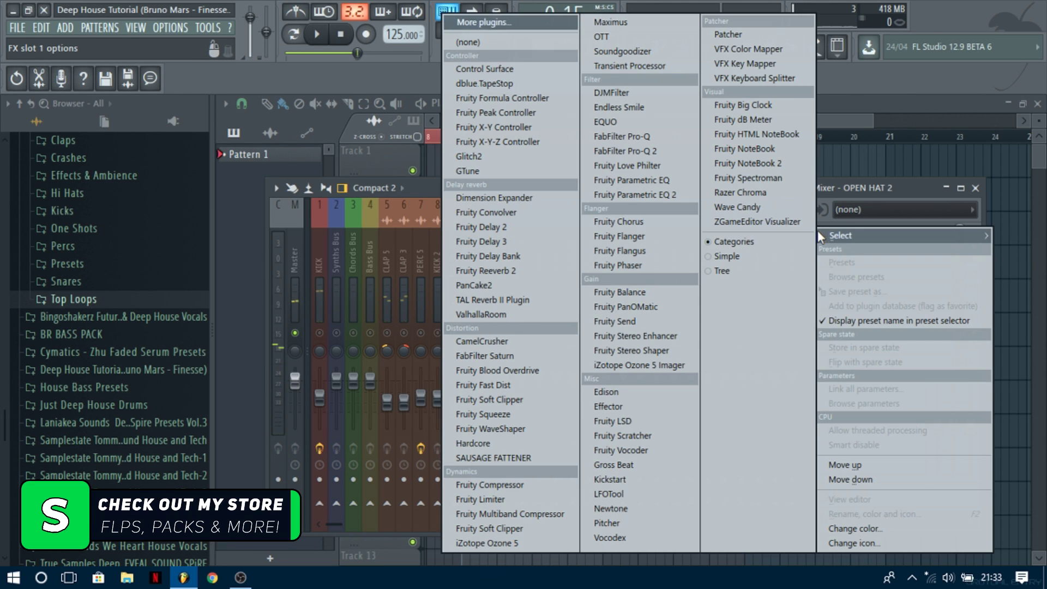
pyautogui.click(662, 364)
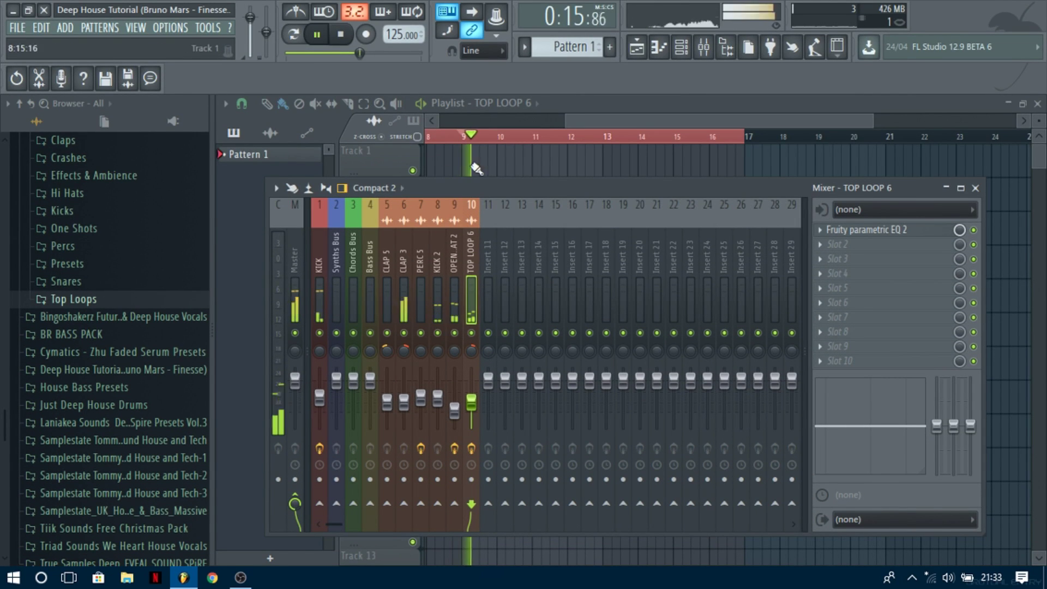
# Try recoloring the KICK 2 mixer insert red, and restore its orange color
pyautogui.rightClick(430, 251)
pyautogui.click(462, 244)
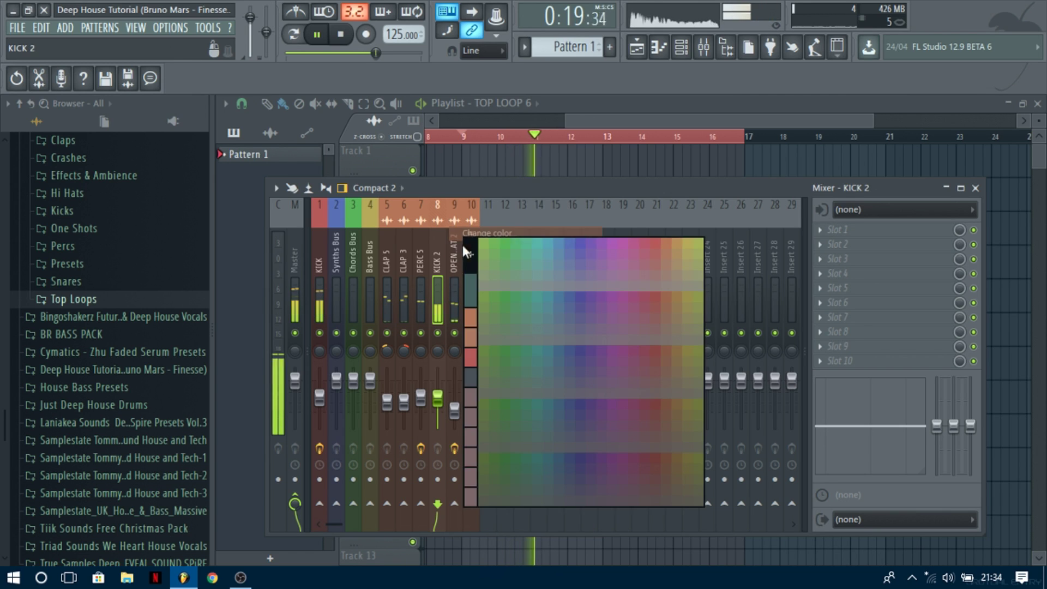
pyautogui.click(470, 357)
pyautogui.click(403, 291)
pyautogui.rightClick(434, 251)
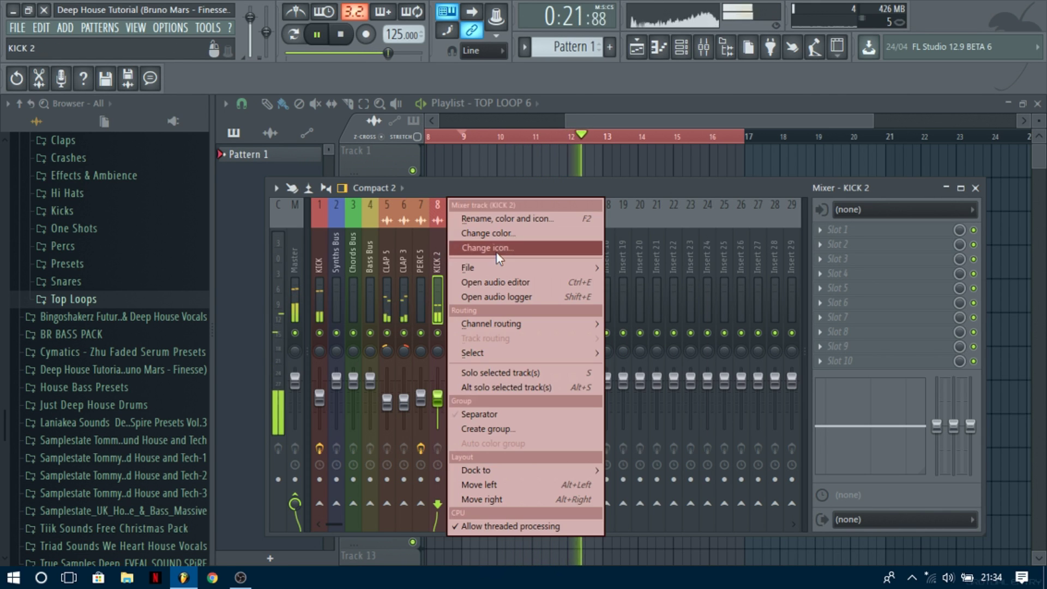
pyautogui.click(460, 234)
pyautogui.click(498, 322)
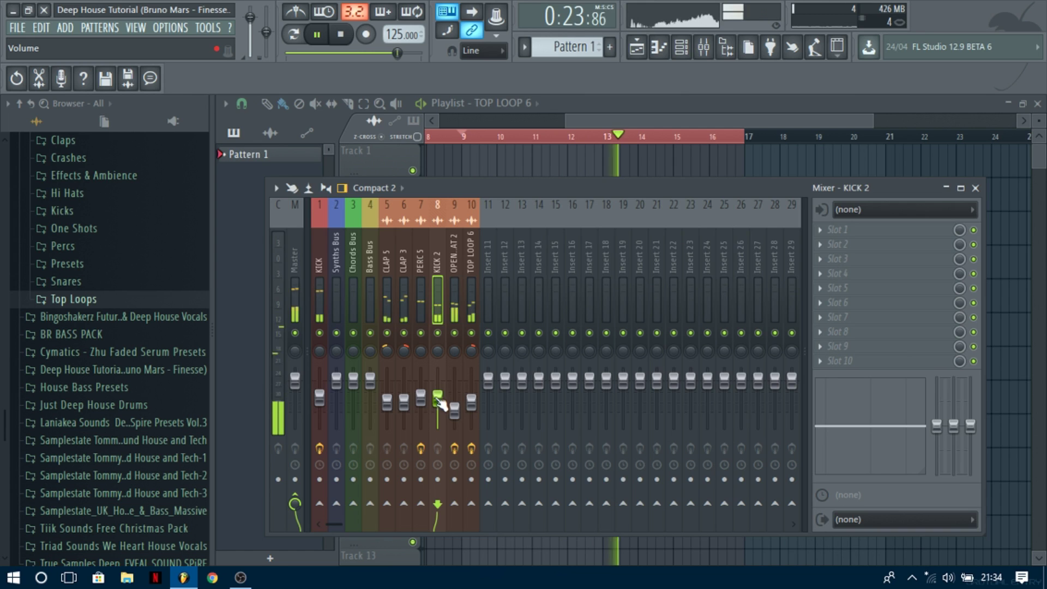
# Return to the playlist overview and save the project
pyautogui.press('F9')
pyautogui.scroll(-4, 461, 136)
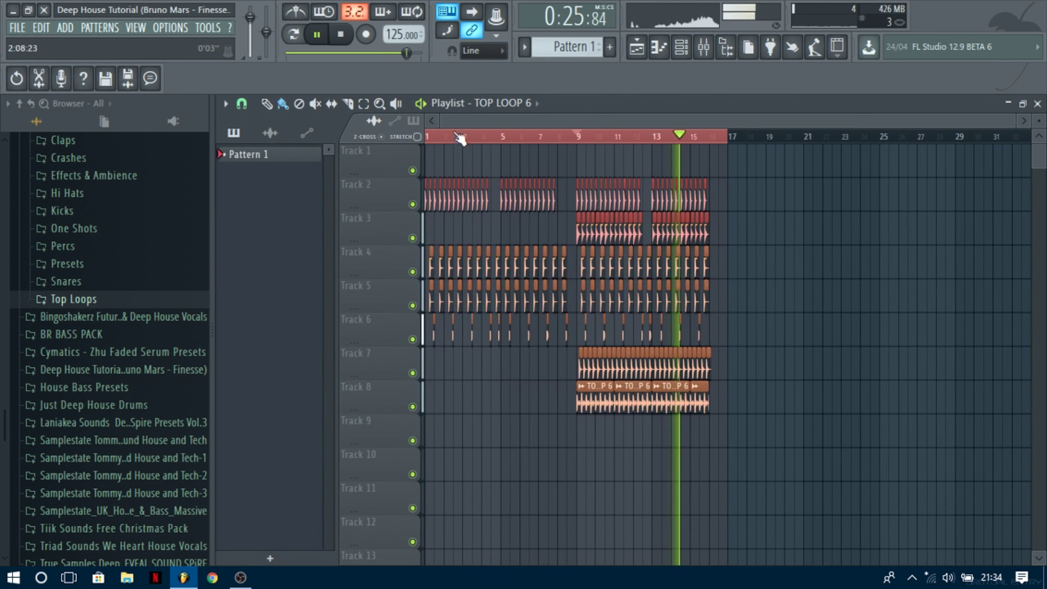
pyautogui.hotkey('ctrl', 's')
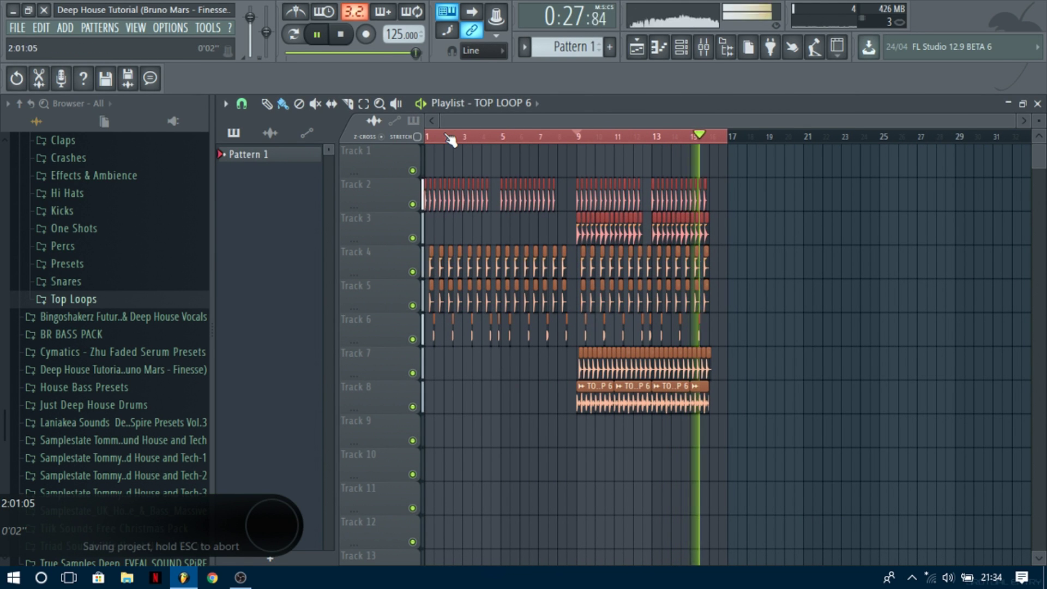
# Add SHORT SNARE ROLL from the Snares folder to Track 10, moving one clip to start a quarter bar before bar 9
pyautogui.click(426, 137)
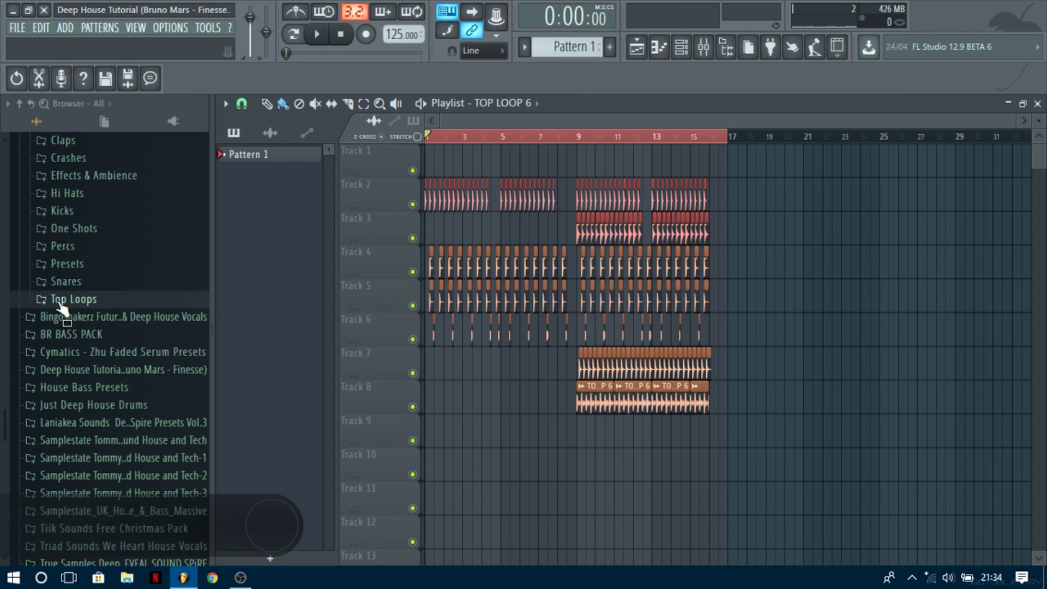
pyautogui.click(64, 281)
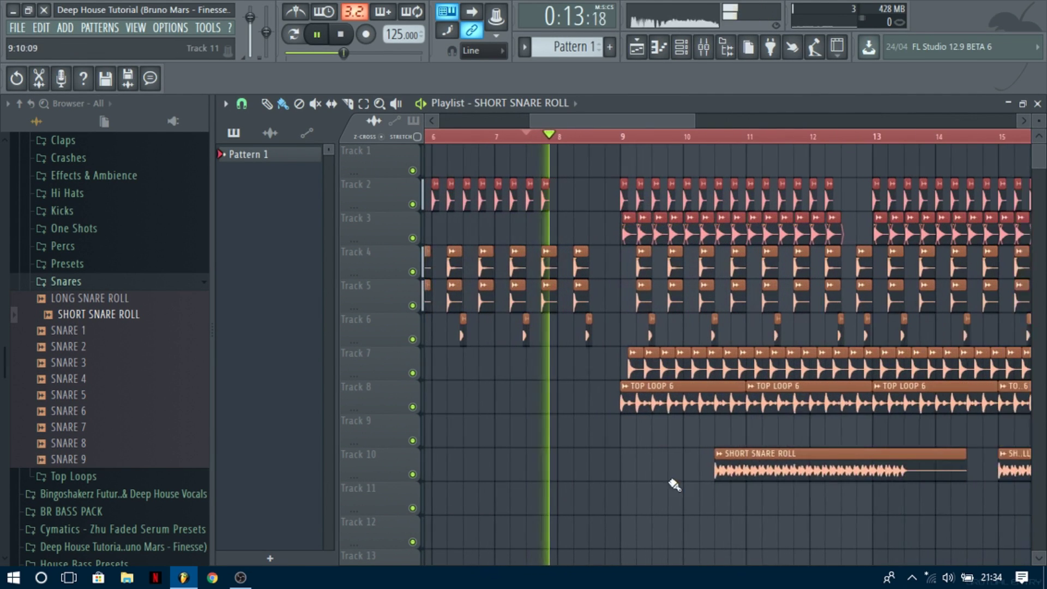
pyautogui.moveTo(757, 463); pyautogui.dragTo(641, 460)
# Slice the SHORT SNARE ROLL clip on Track 10 at bar 9 and delete everything after the cut
pyautogui.scroll(3, 601, 506)
pyautogui.press('space')
pyautogui.moveTo(660, 507); pyautogui.dragTo(663, 467)
pyautogui.rightClick(665, 463)
pyautogui.press('space')
# Check the placement of the SHORT SNARE ROLL clips before bar 9 and from bar 15 during playback
pyautogui.scroll(-3, 593, 473)
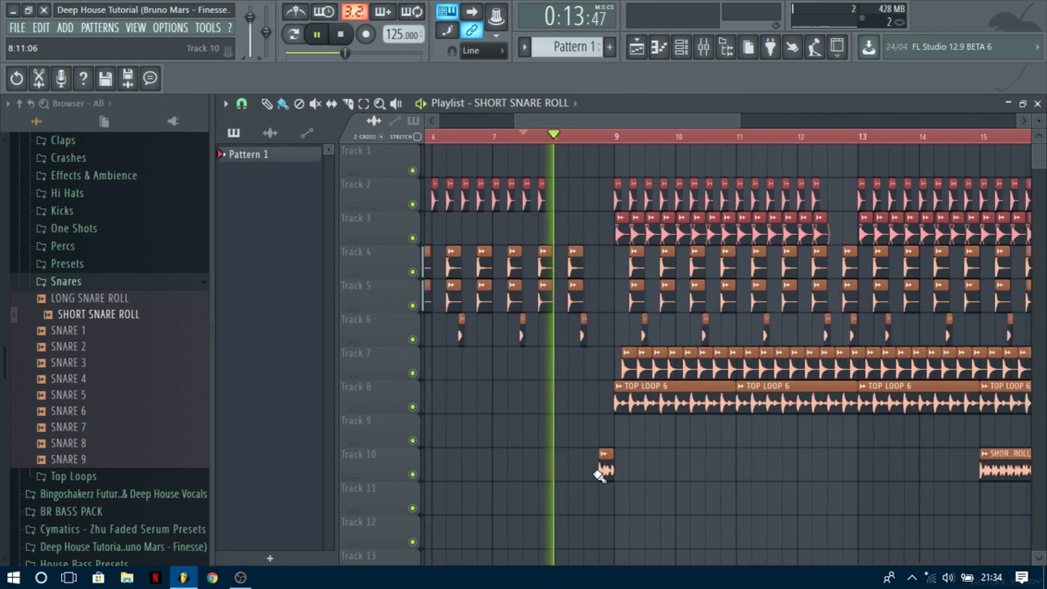
pyautogui.scroll(-3, 595, 458)
pyautogui.scroll(4, 771, 476)
pyautogui.scroll(-1, 756, 463)
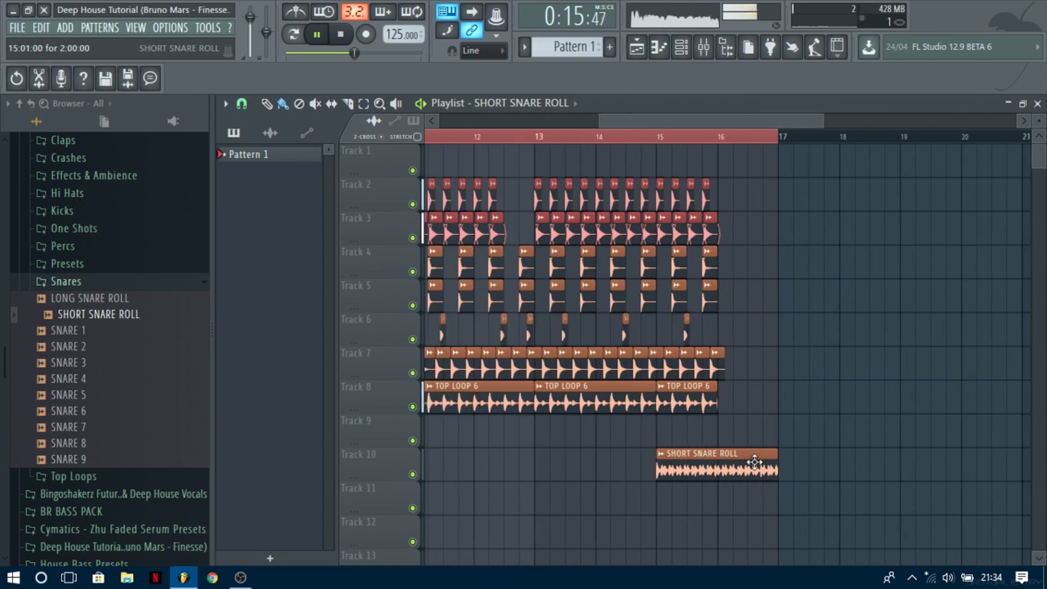
pyautogui.scroll(-2, 754, 462)
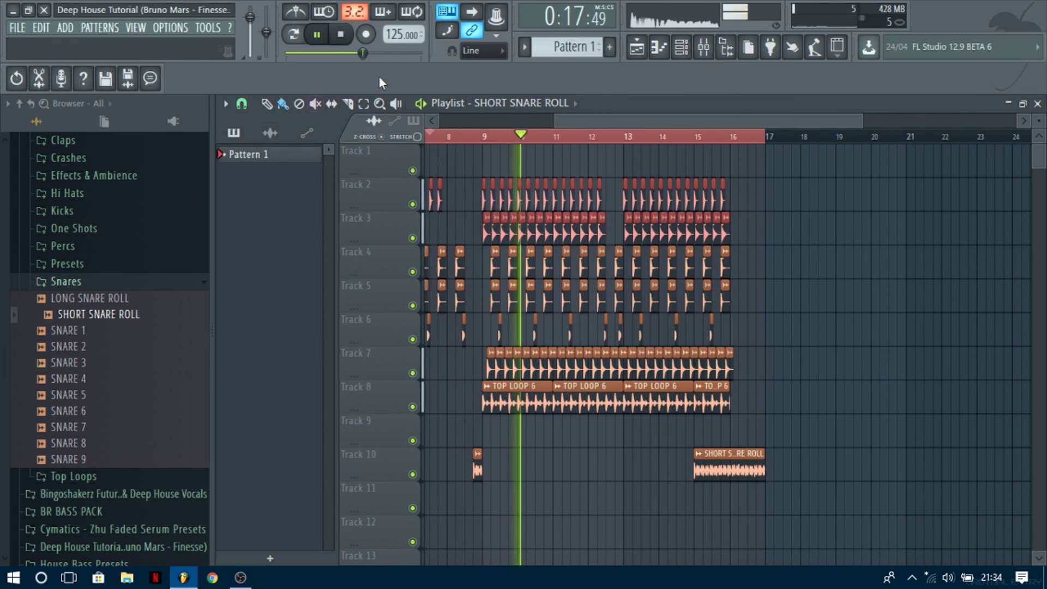
pyautogui.scroll(4, 474, 499)
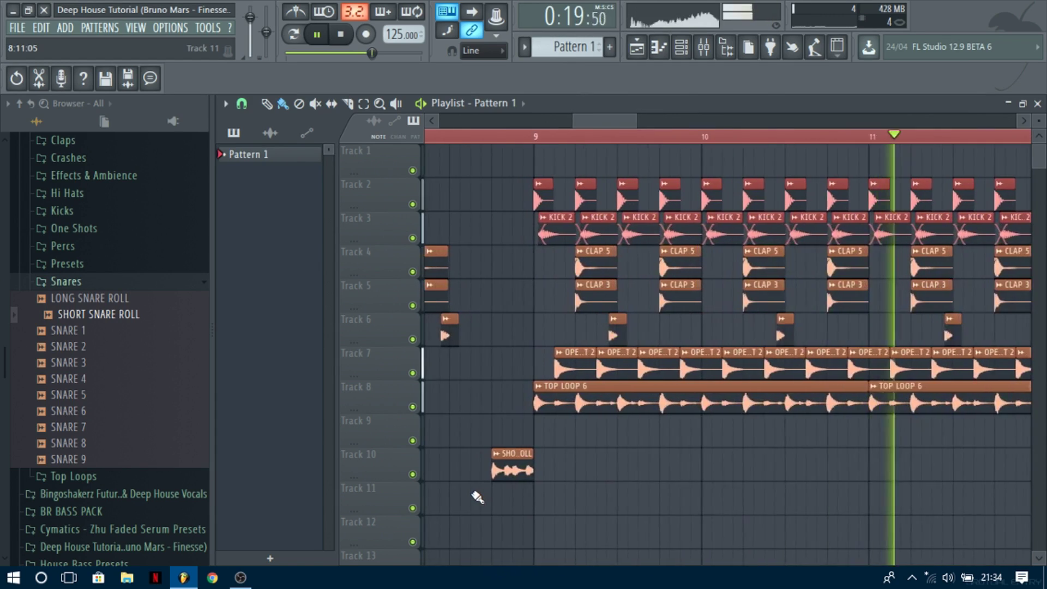
pyautogui.scroll(-5, 478, 494)
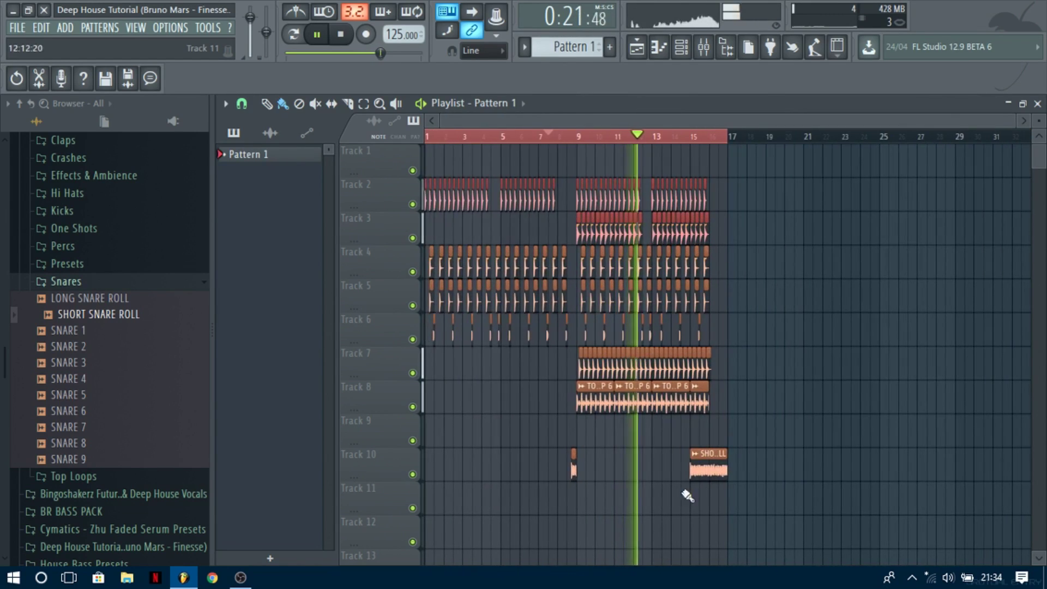
# Play the SHORT SNARE ROLL clip on Track 10 in solo from bar 15
pyautogui.scroll(4, 670, 444)
pyautogui.scroll(-3, 669, 423)
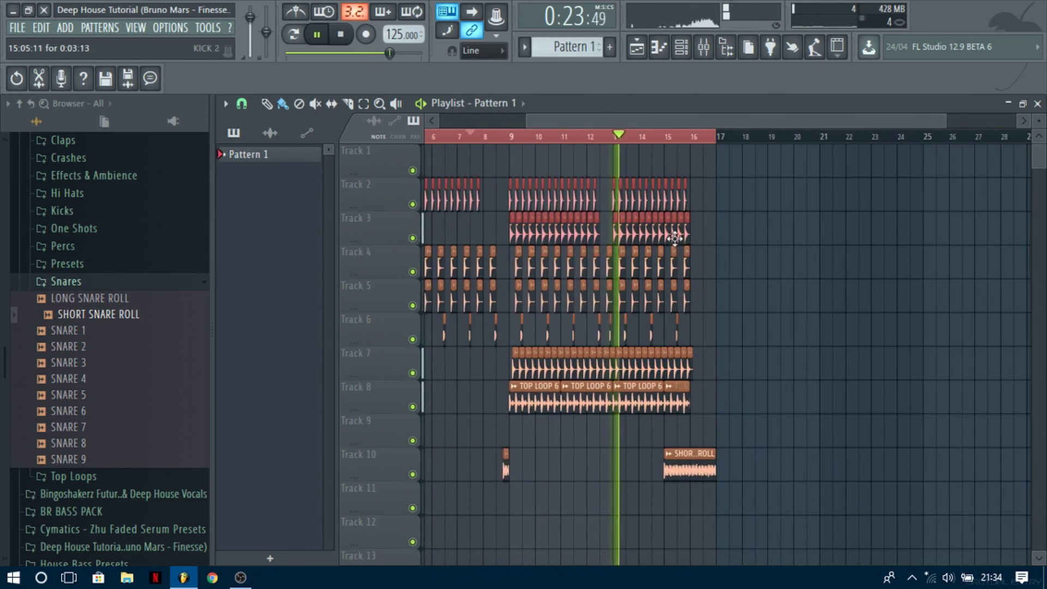
pyautogui.scroll(3, 672, 227)
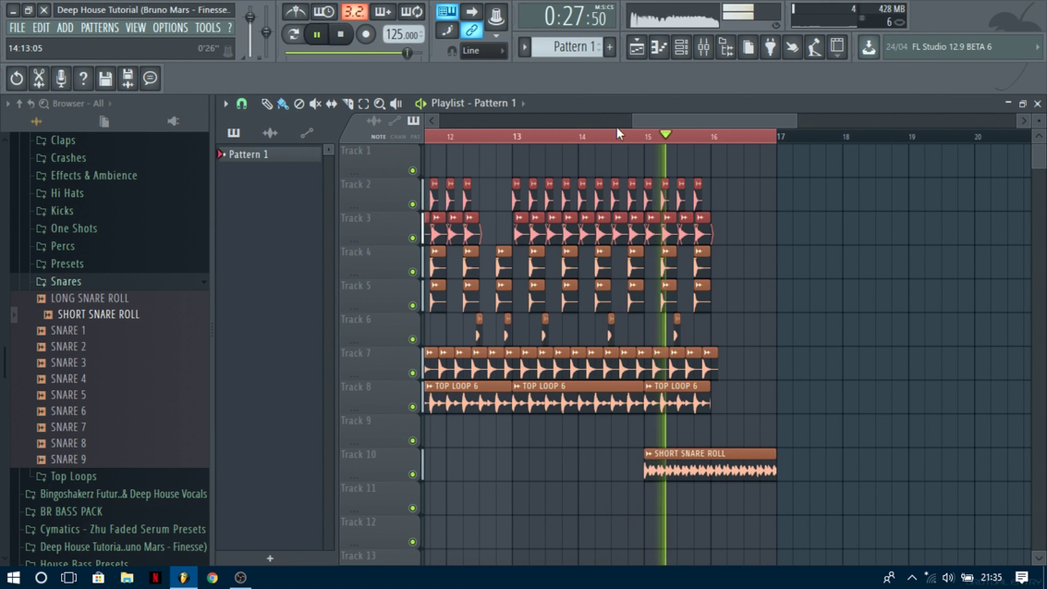
pyautogui.click(703, 46)
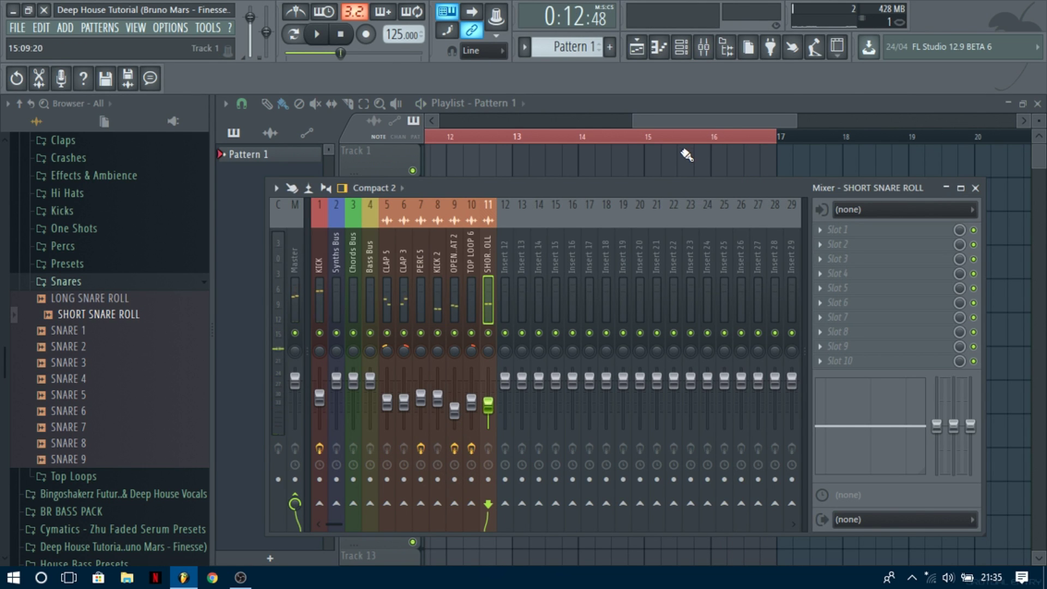
pyautogui.press('F9')
pyautogui.click(672, 134)
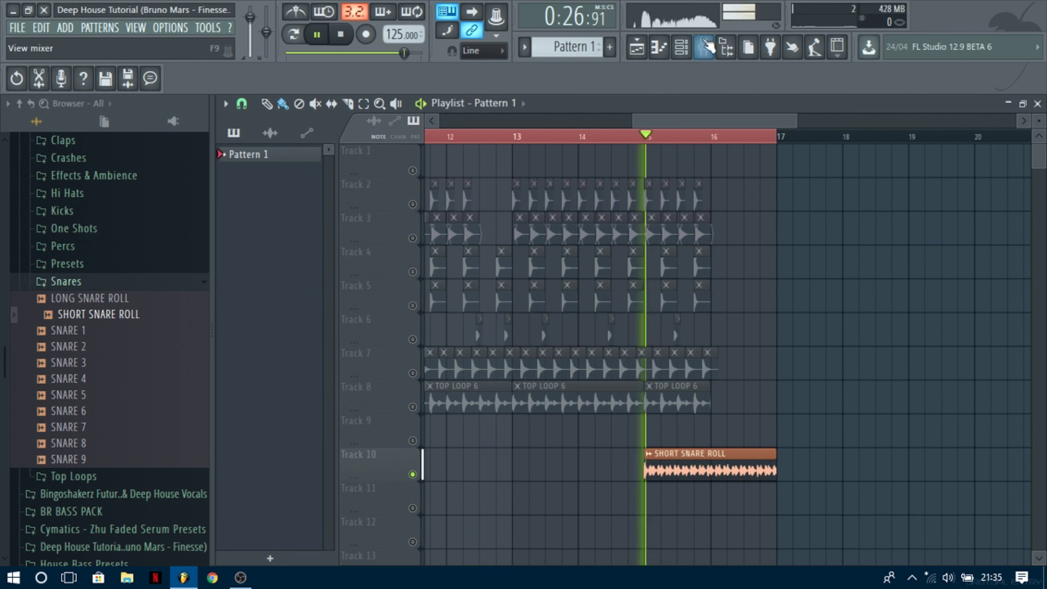
# Add Kickstart to slot 10 of the SHORT SNARE ROLL mixer track, using the fourth upper-row curve and a 60% mix
pyautogui.press('F9')
pyautogui.click(821, 365)
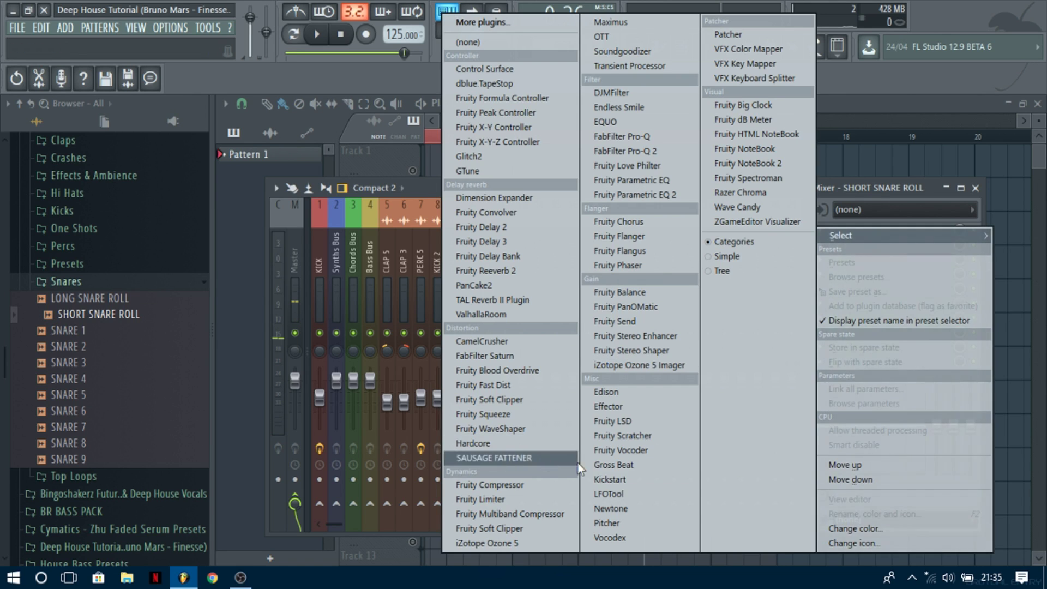
pyautogui.click(622, 479)
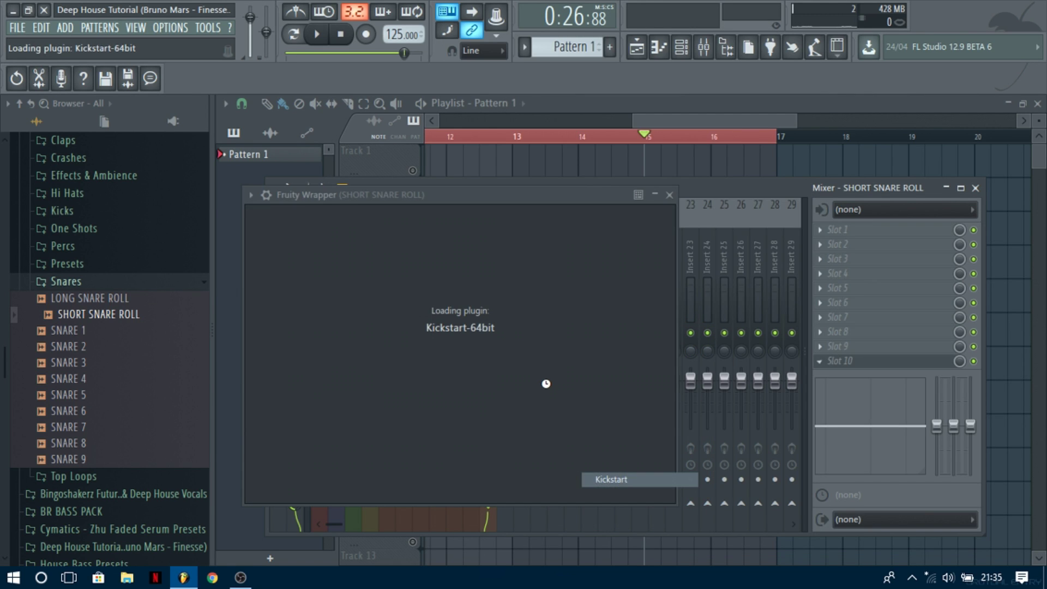
pyautogui.click(540, 393)
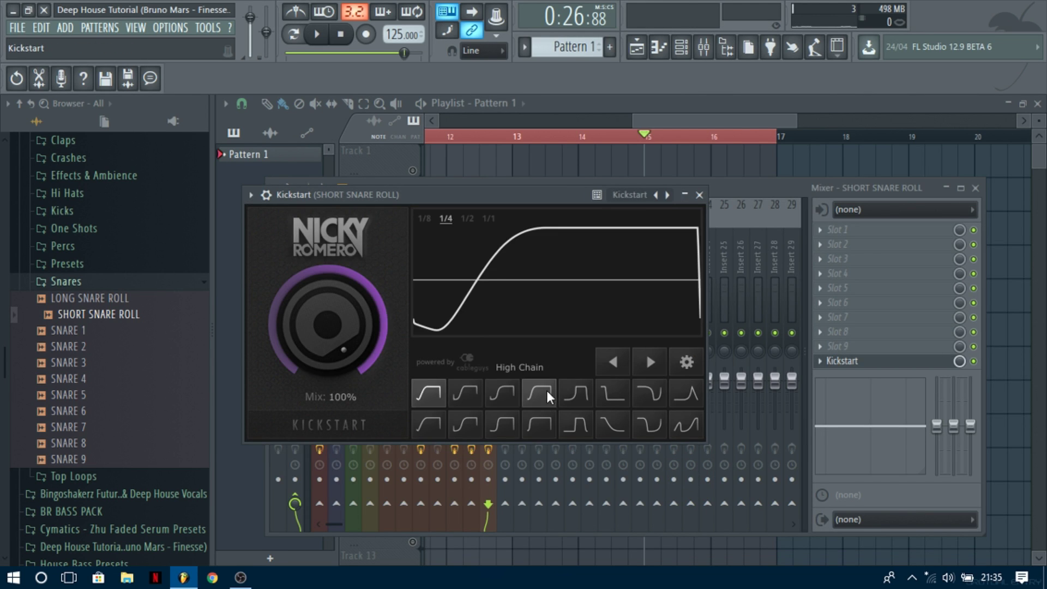
pyautogui.press('space')
pyautogui.moveTo(327, 324); pyautogui.dragTo(327, 306)
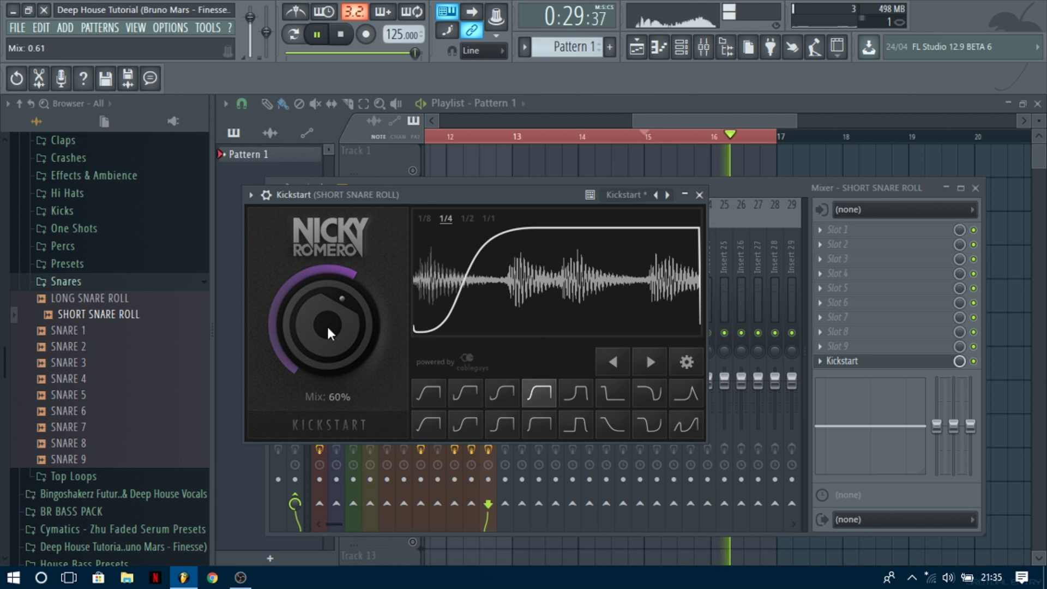
pyautogui.click(699, 195)
pyautogui.press('space')
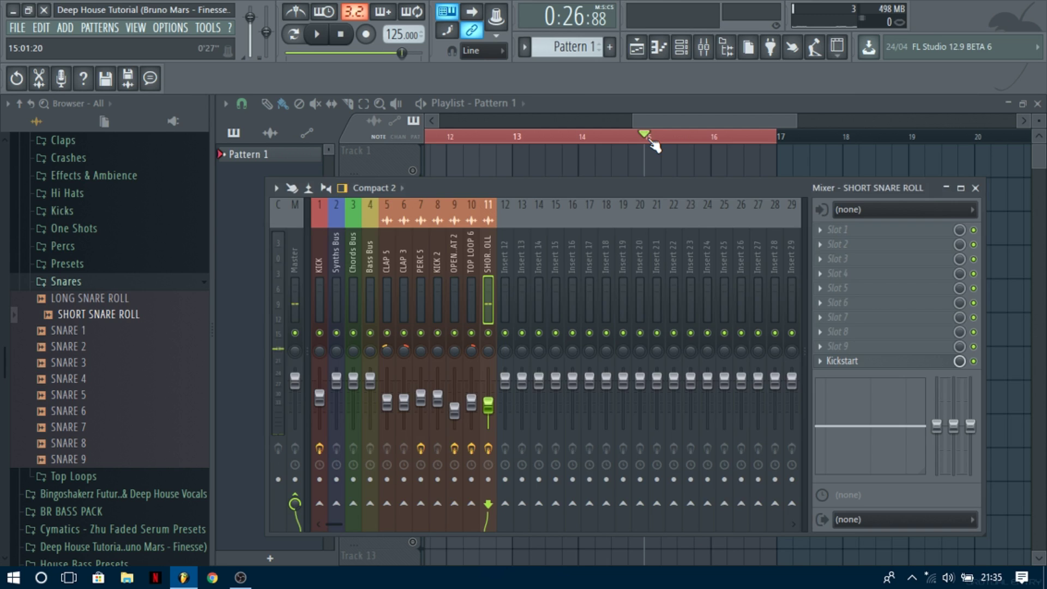
# Create an automation clip for Kickstart's mix level from bar 15 to bar 17, shaped to drop sharply to minimum at bar 16
pyautogui.click(650, 140)
pyautogui.moveTo(649, 139); pyautogui.dragTo(774, 139)
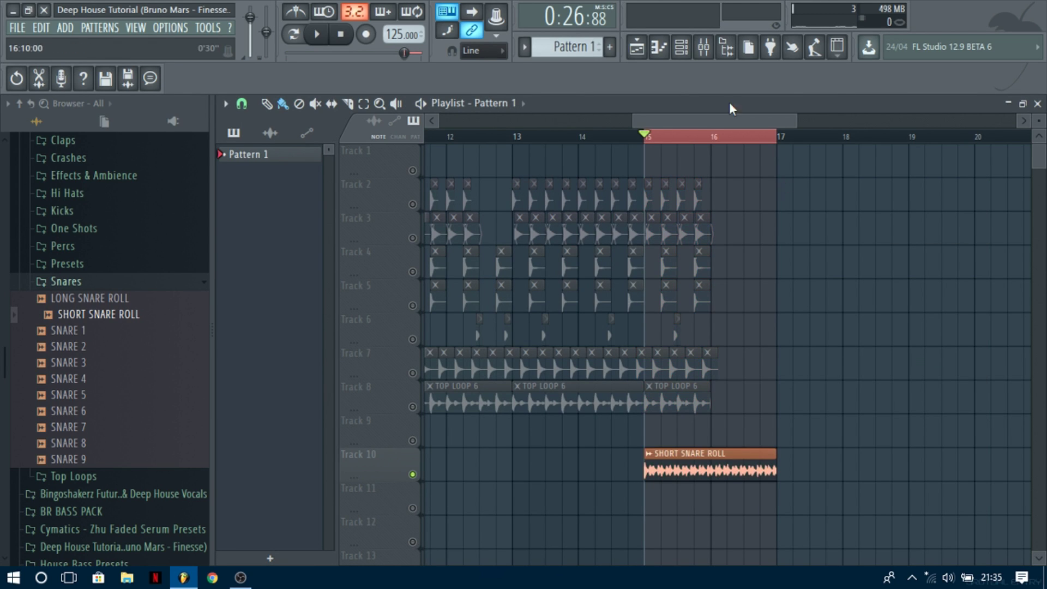
pyautogui.click(713, 52)
pyautogui.rightClick(959, 361)
pyautogui.click(955, 428)
pyautogui.moveTo(715, 152); pyautogui.dragTo(733, 498)
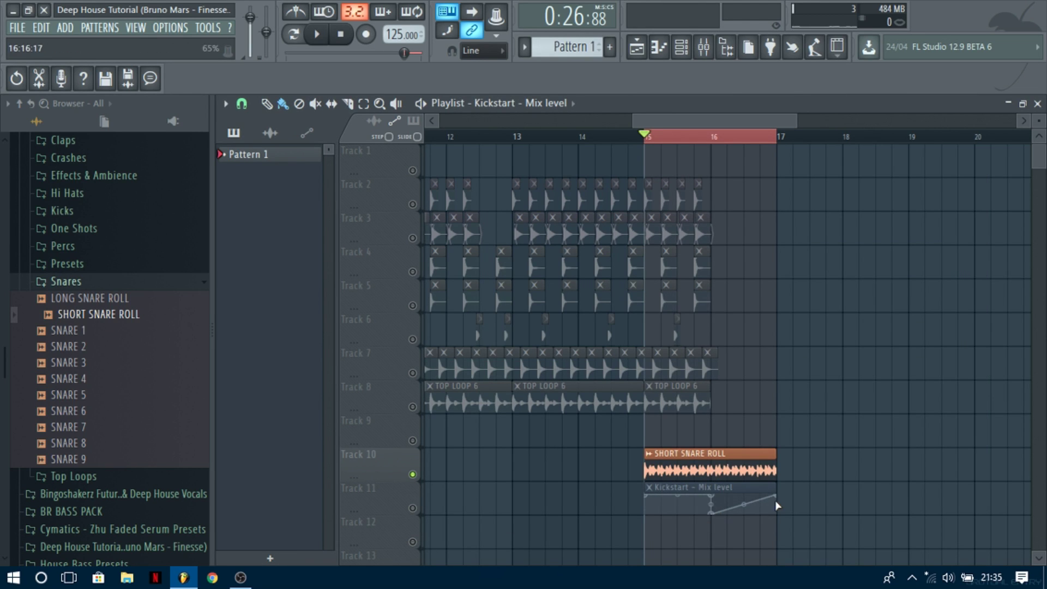
# Copy the Kickstart mix level automation clip on Track 11 so that it ends at bar 9 under the first snare roll
pyautogui.scroll(-4, 782, 519)
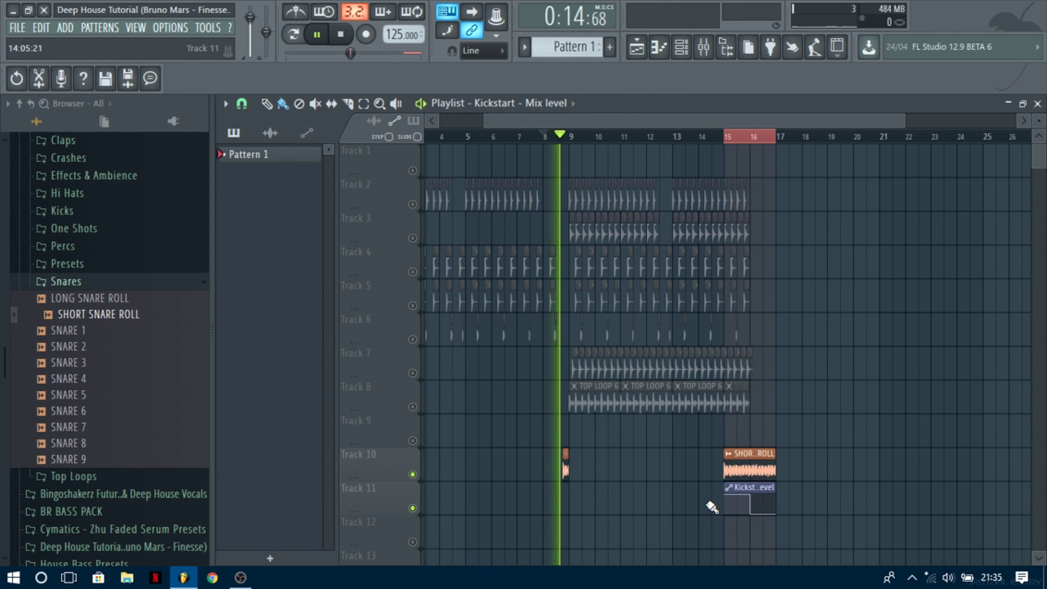
pyautogui.press('space')
pyautogui.moveTo(749, 492); pyautogui.dragTo(591, 495)
pyautogui.press('space')
pyautogui.scroll(4, 535, 524)
pyautogui.scroll(-4, 534, 521)
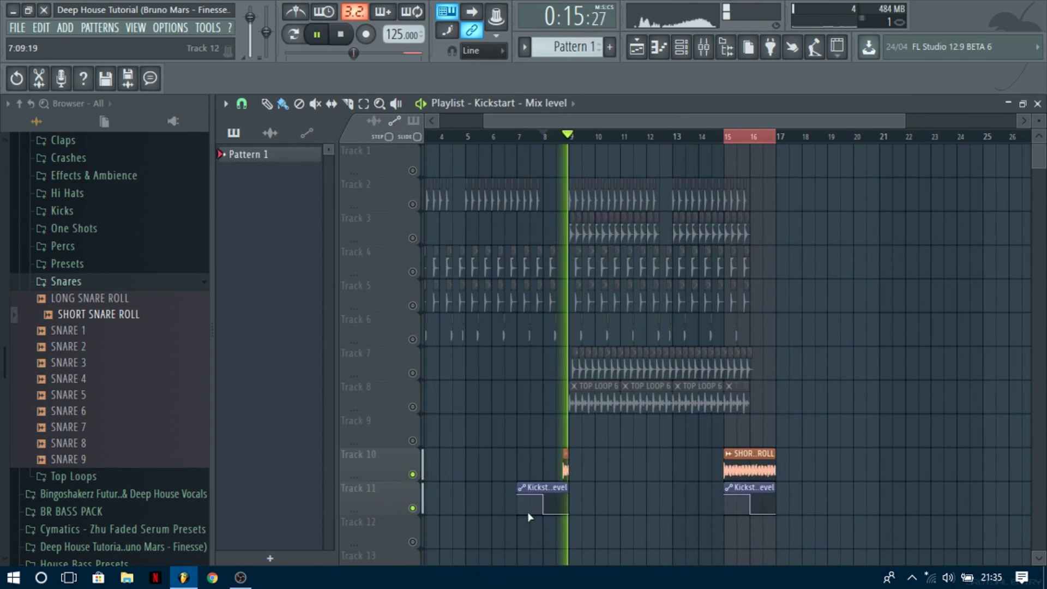
# Move both Kickstart mix level automation clips from Track 11 onto Track 10, over the snare rolls
pyautogui.moveTo(603, 503); pyautogui.dragTo(521, 502)
pyautogui.moveTo(813, 512); pyautogui.dragTo(733, 455)
pyautogui.hotkey('ctrl', 'd')
# Unsolo Track 10 and play the full arrangement from bar 13, with Pattern 1 as the active source
pyautogui.press('space')
pyautogui.rightClick(414, 474)
pyautogui.press('space')
pyautogui.click(688, 136)
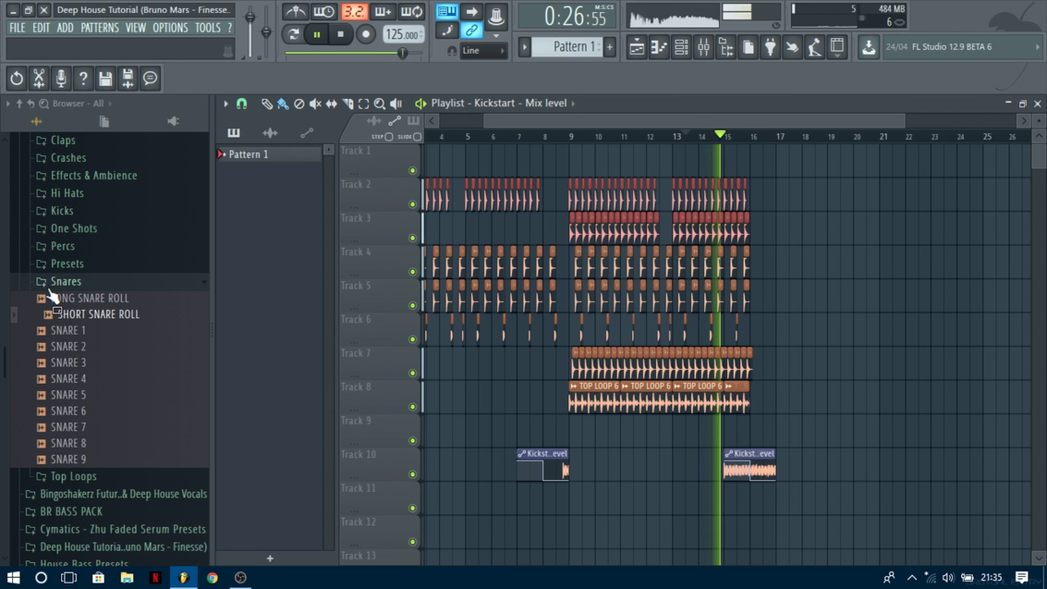
pyautogui.click(585, 47)
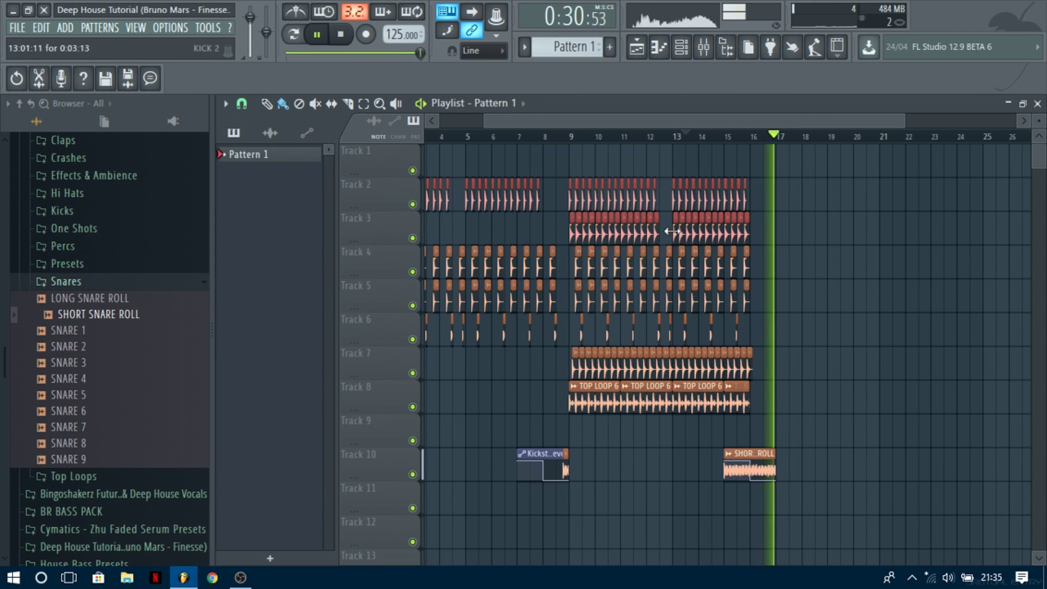
# Stop playback and switch from the Snares folder to the Crashes folder in the sample browser
pyautogui.press('space')
pyautogui.click(61, 281)
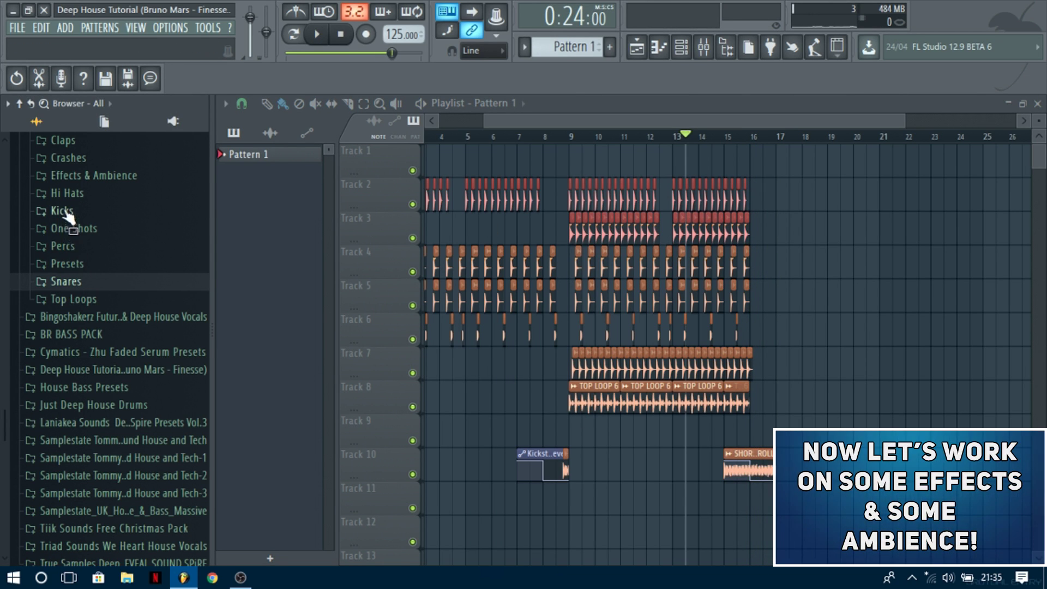
pyautogui.click(69, 159)
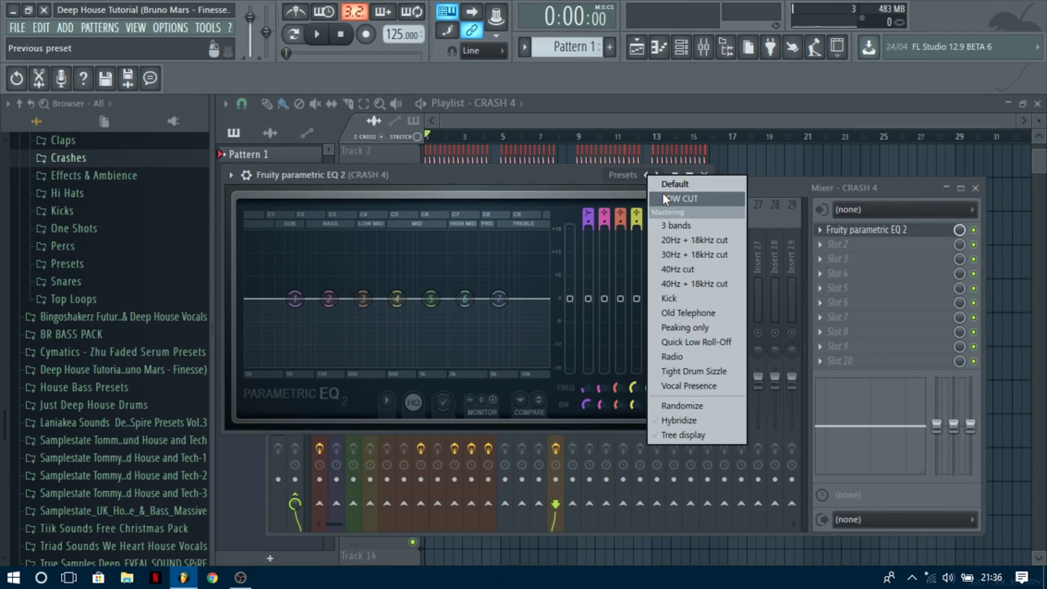
# Load the LOW CUT preset in CRASH 4's Fruity parametric EQ 2 and raise the high-pass band to 315 Hz
pyautogui.click(662, 194)
pyautogui.moveTo(284, 295); pyautogui.dragTo(362, 298)
pyautogui.press('space')
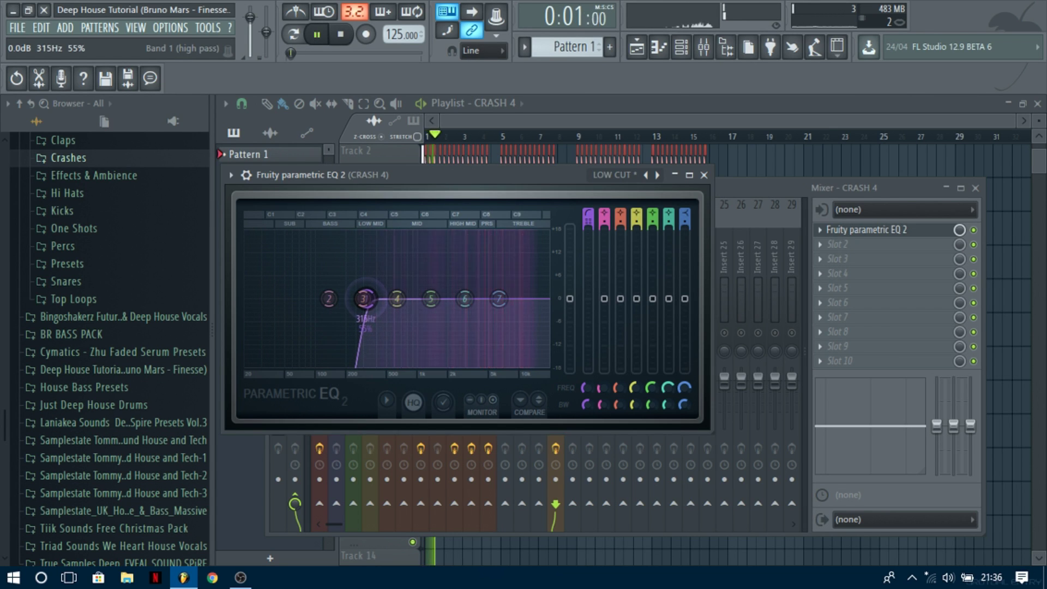
pyautogui.click(704, 176)
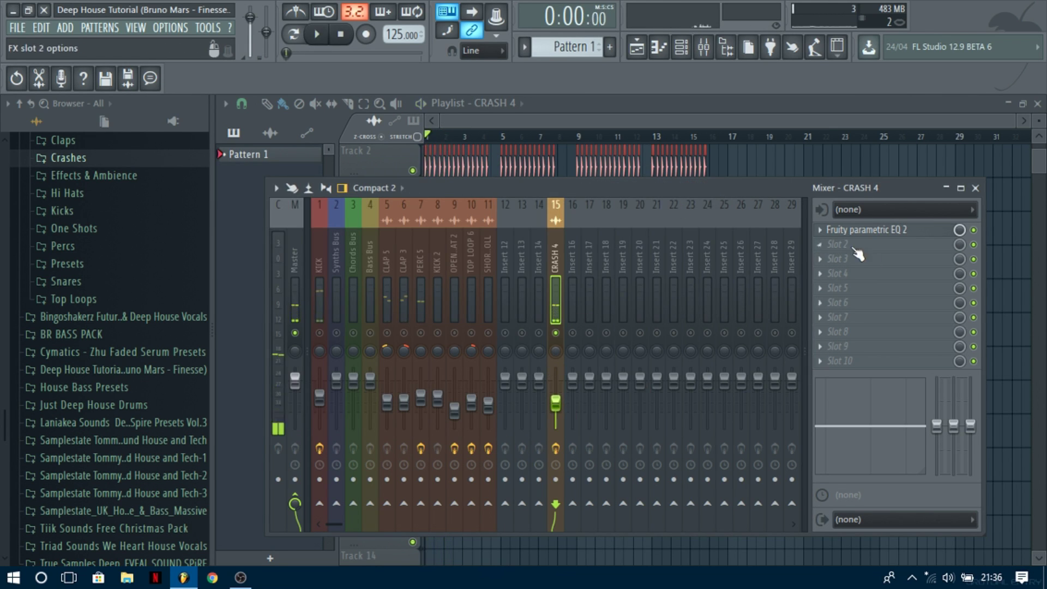
# Add Fruity delay 2 to slot 2 of CRASH 4 with a 4-step time, ping-pong feedback, and adjusted input pan and volume
pyautogui.click(861, 248)
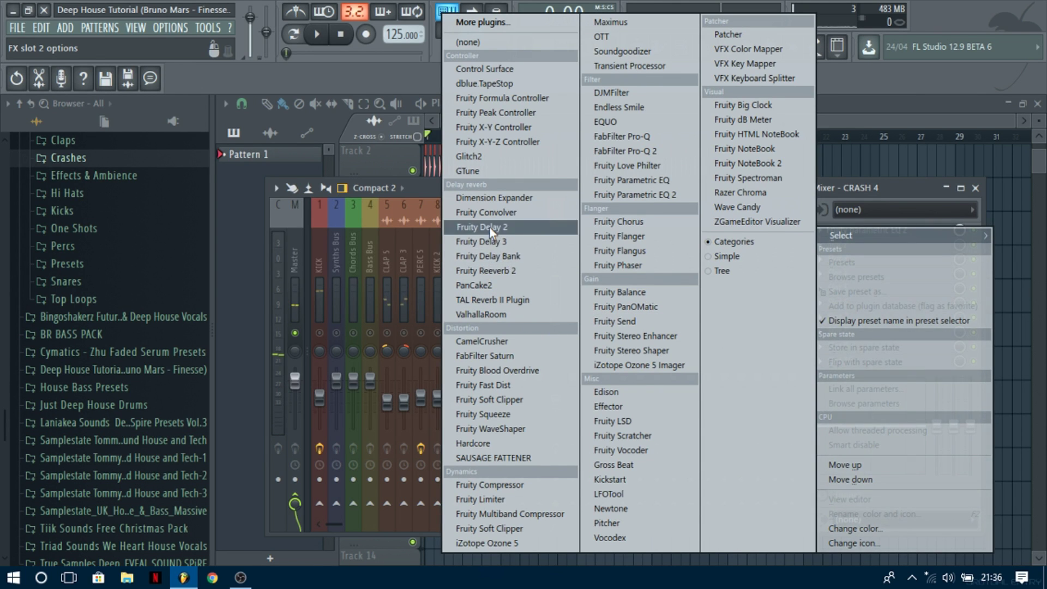
pyautogui.click(489, 227)
pyautogui.rightClick(459, 240)
pyautogui.moveTo(507, 261)
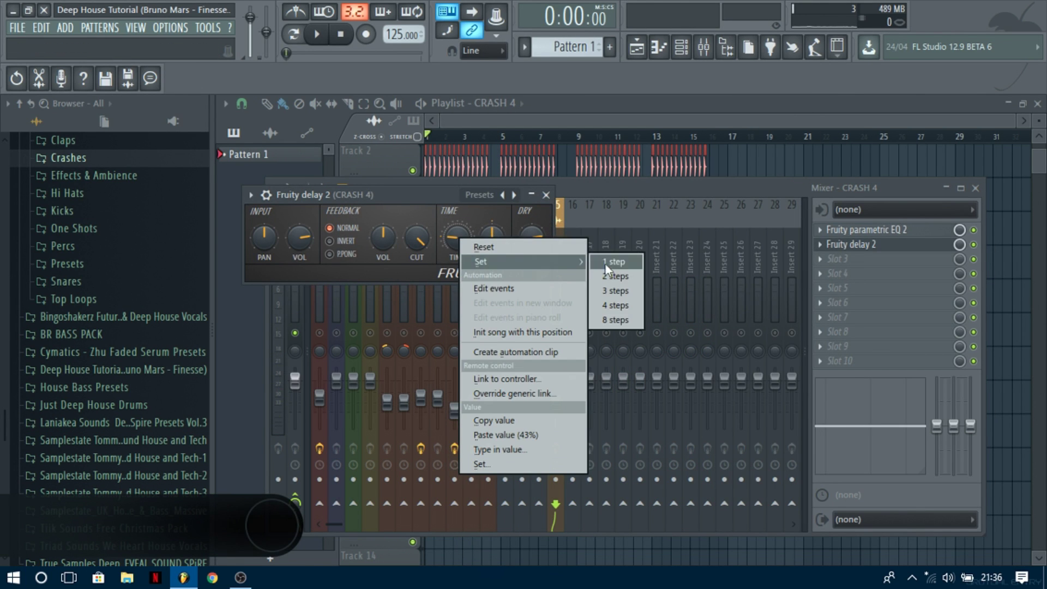
pyautogui.click(620, 305)
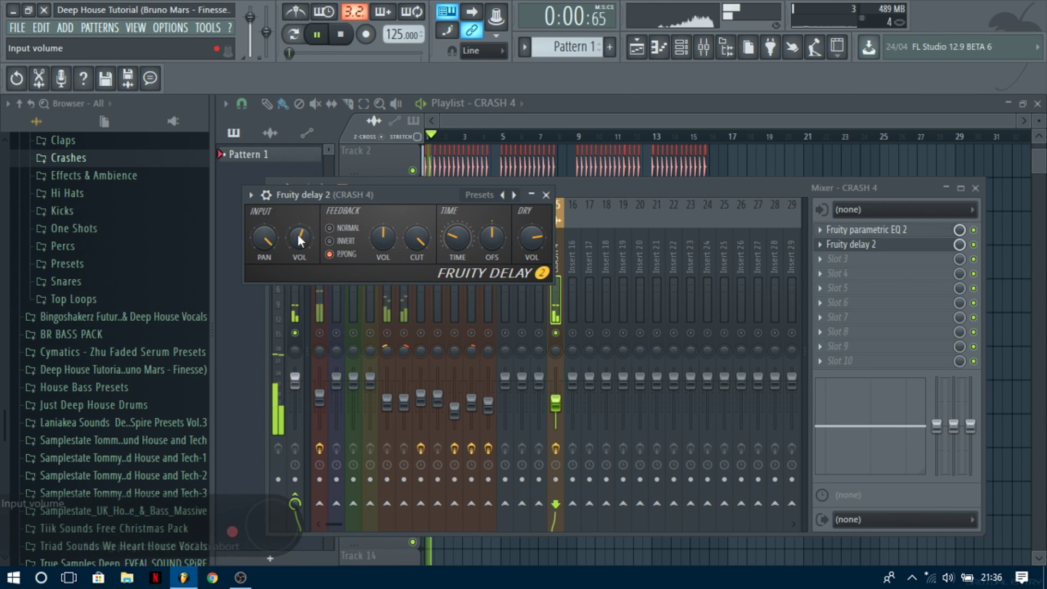
pyautogui.click(547, 195)
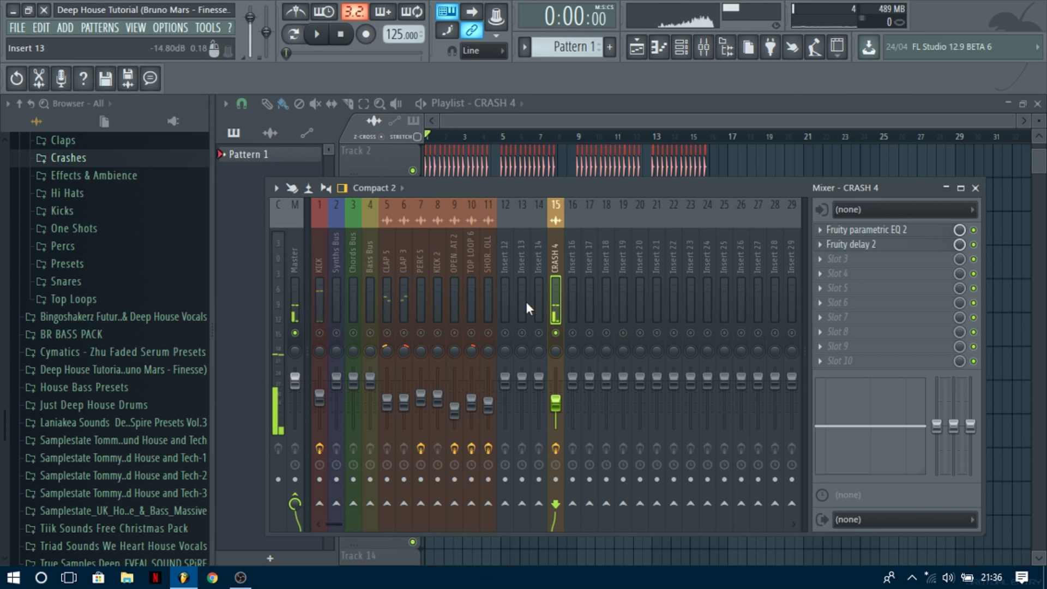
# Unsolo the CRASH 4 mixer track and place a second CRASH 4 clip at bar 9 on Track 11
pyautogui.rightClick(556, 333)
pyautogui.press('F9')
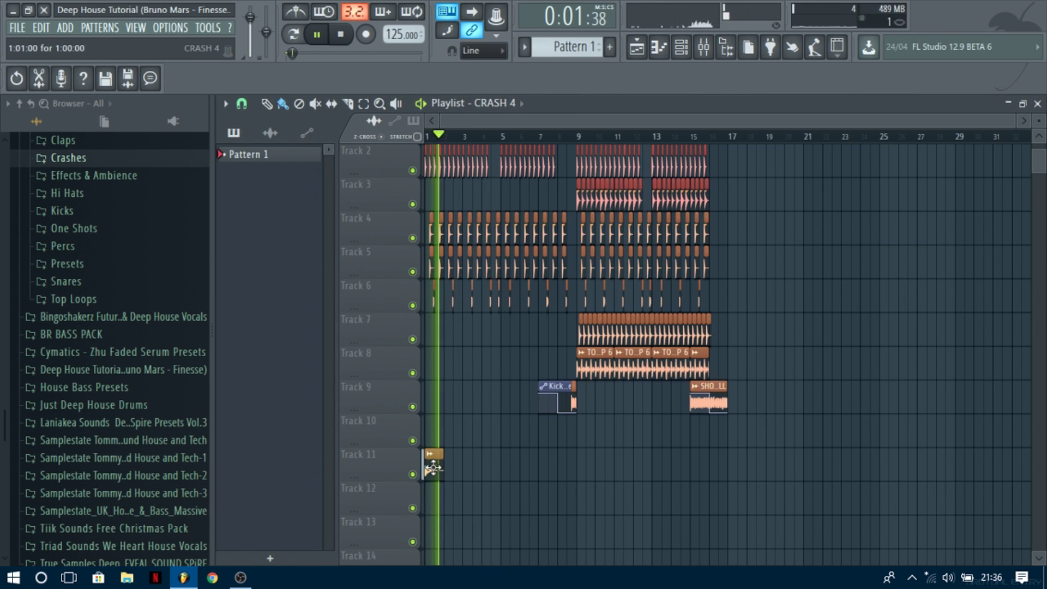
pyautogui.click(576, 475)
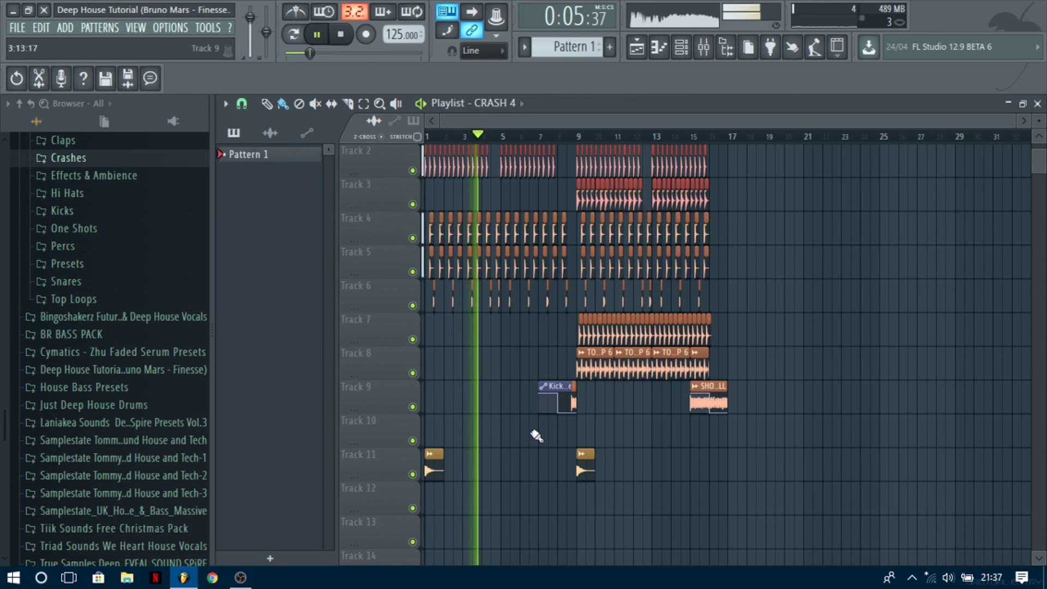
pyautogui.click(564, 44)
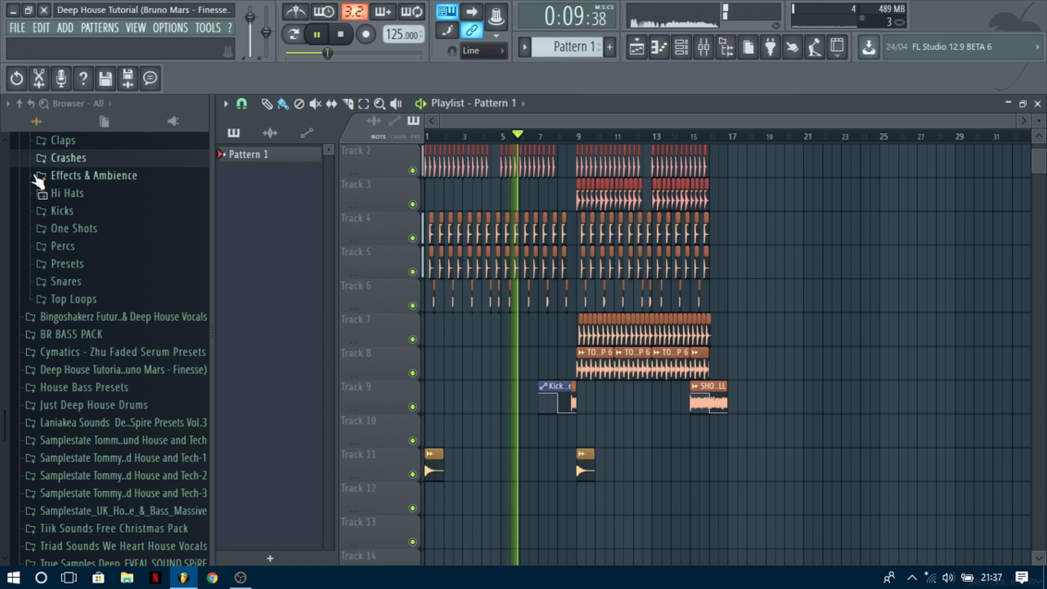
# Add High String Loop from the Ambience folder to Track 10, repeated from bar 1 to bar 17
pyautogui.click(57, 175)
pyautogui.click(83, 194)
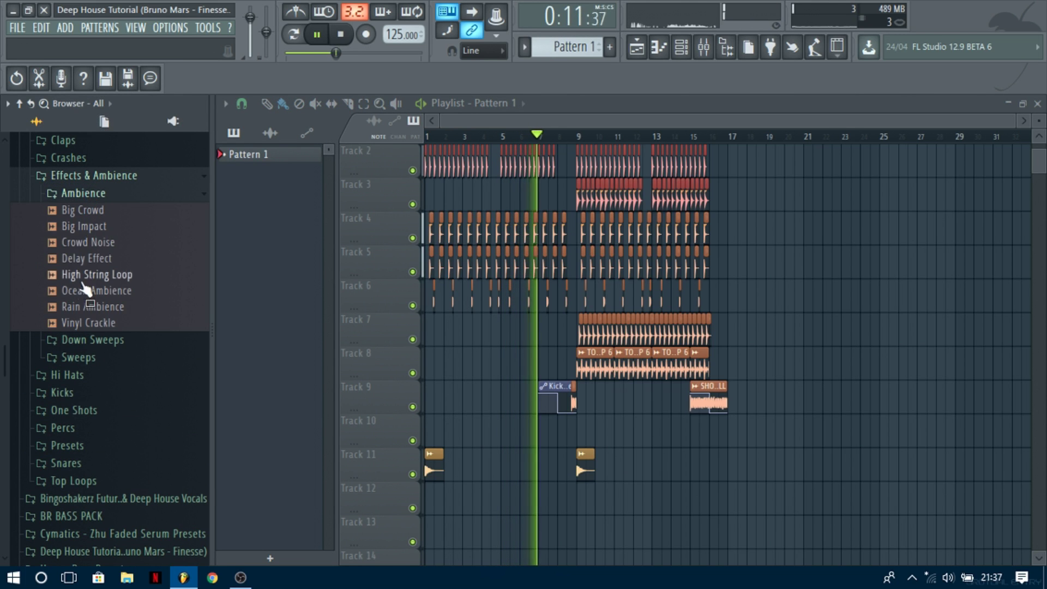
pyautogui.press('space')
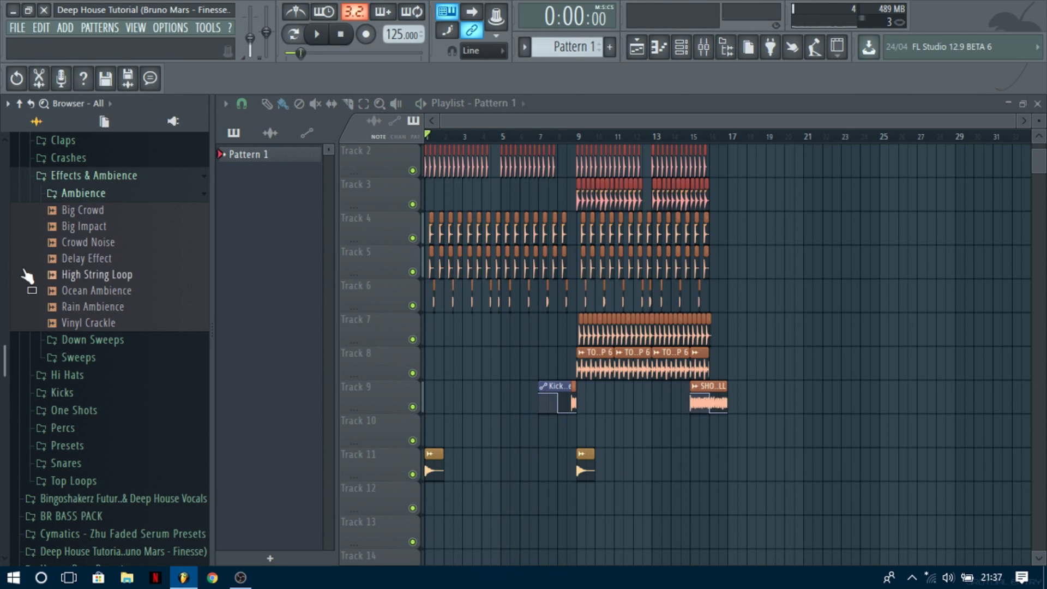
pyautogui.moveTo(505, 465); pyautogui.dragTo(507, 464)
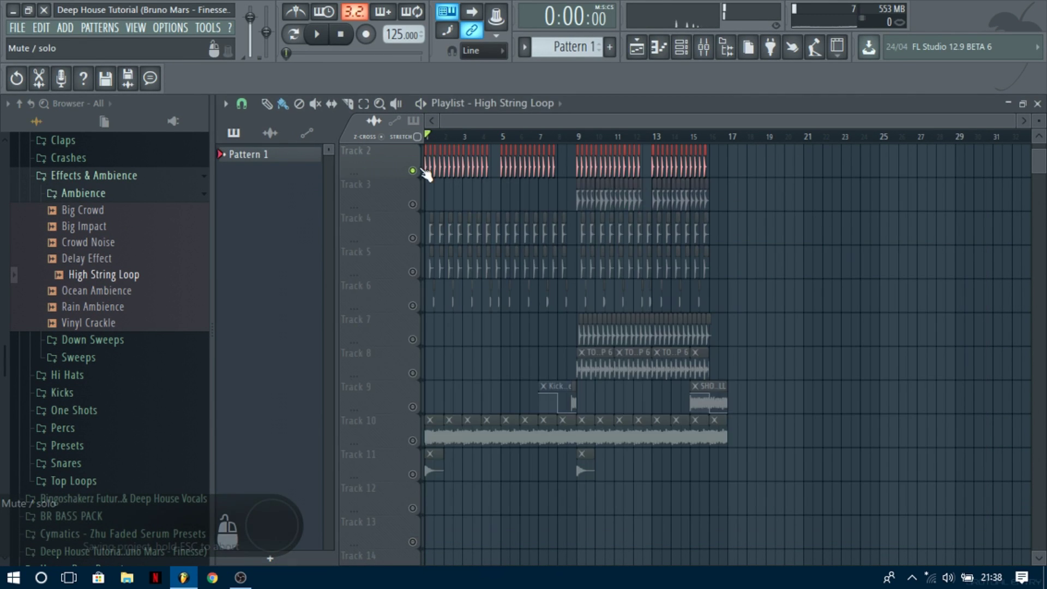
# Set Kickstart's mix on High String Loop to 81% and lower that mixer track's volume to about -35.8 dB
pyautogui.click(705, 57)
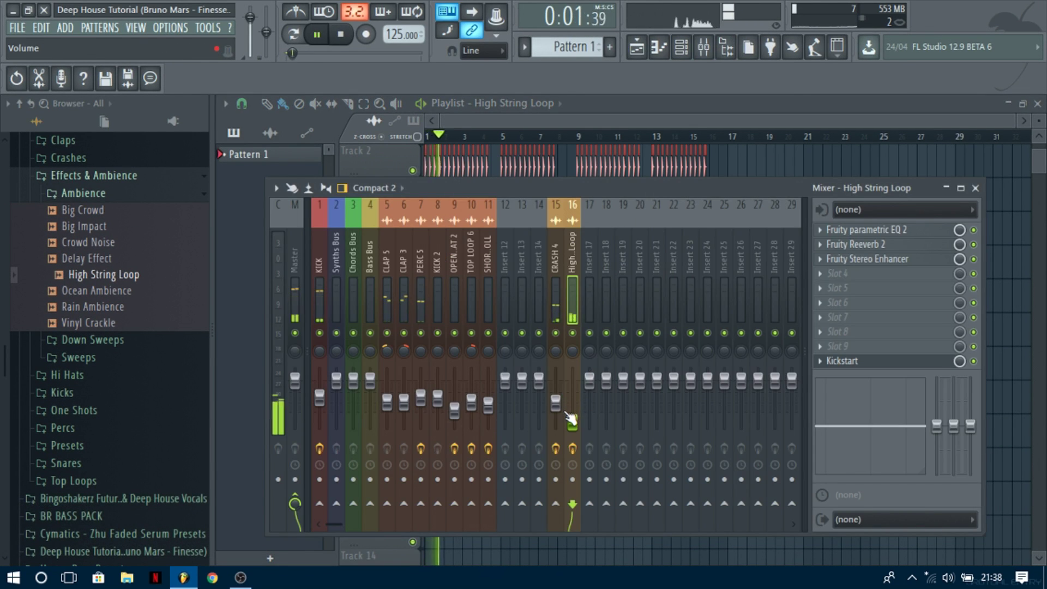
pyautogui.click(843, 361)
pyautogui.moveTo(367, 364); pyautogui.dragTo(368, 385)
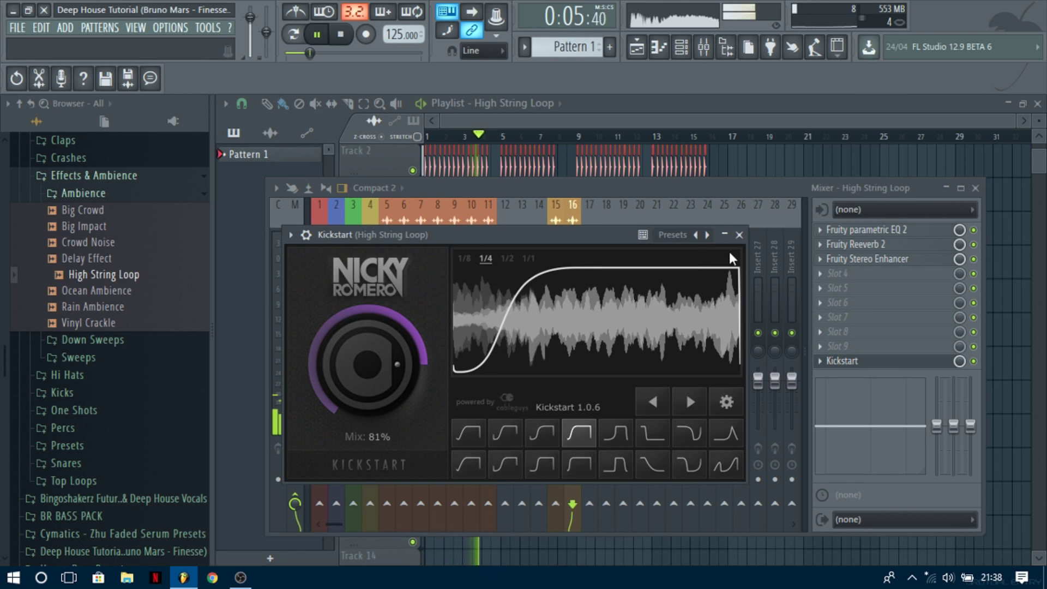
pyautogui.press('Escape')
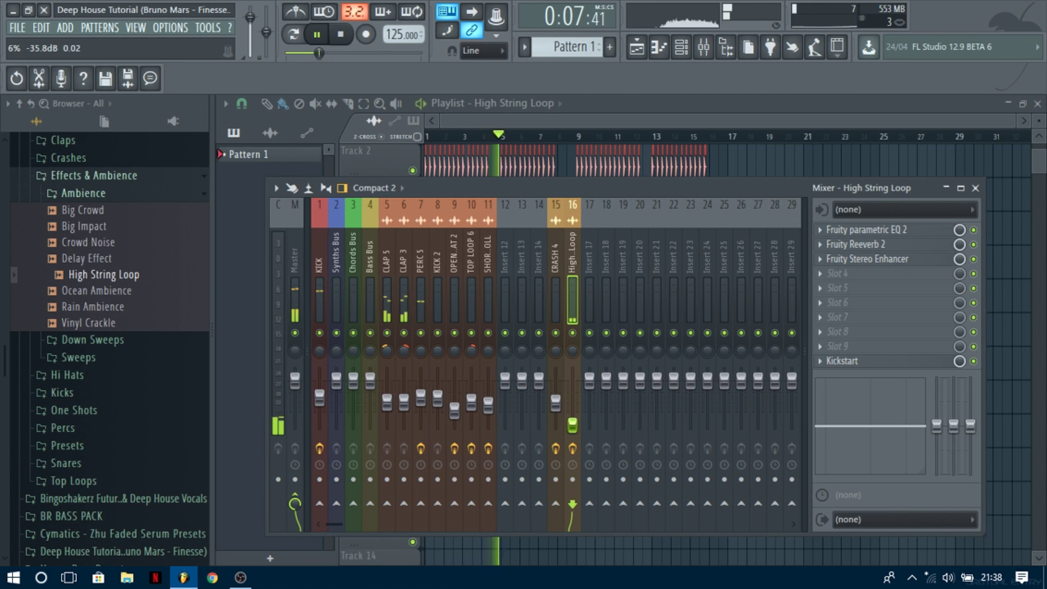
# Return to the playlist and make Pattern 1 the active source again
pyautogui.press('F9')
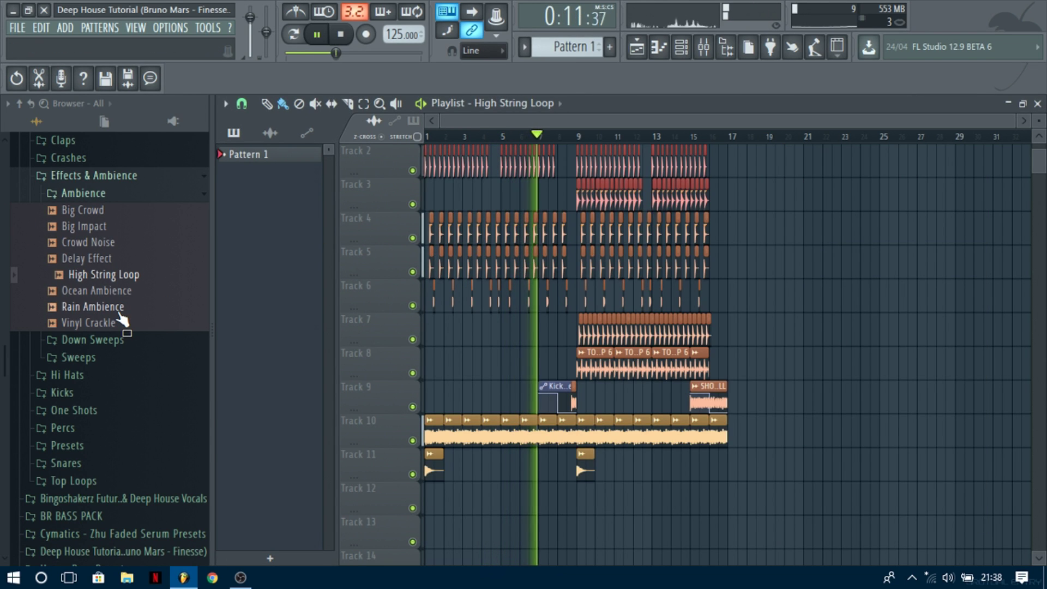
pyautogui.click(566, 50)
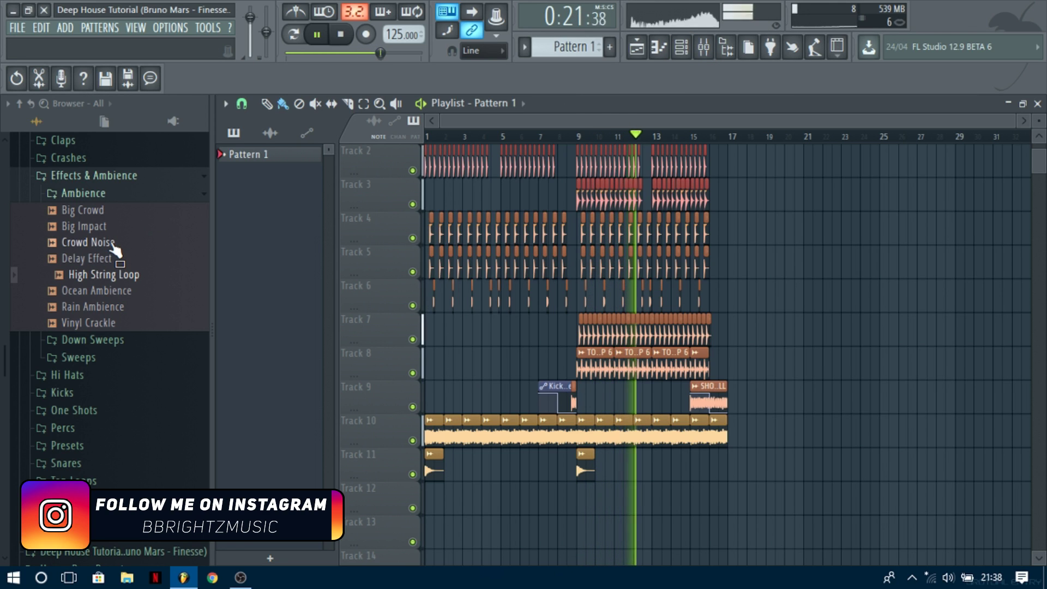
pyautogui.scroll(2, 626, 310)
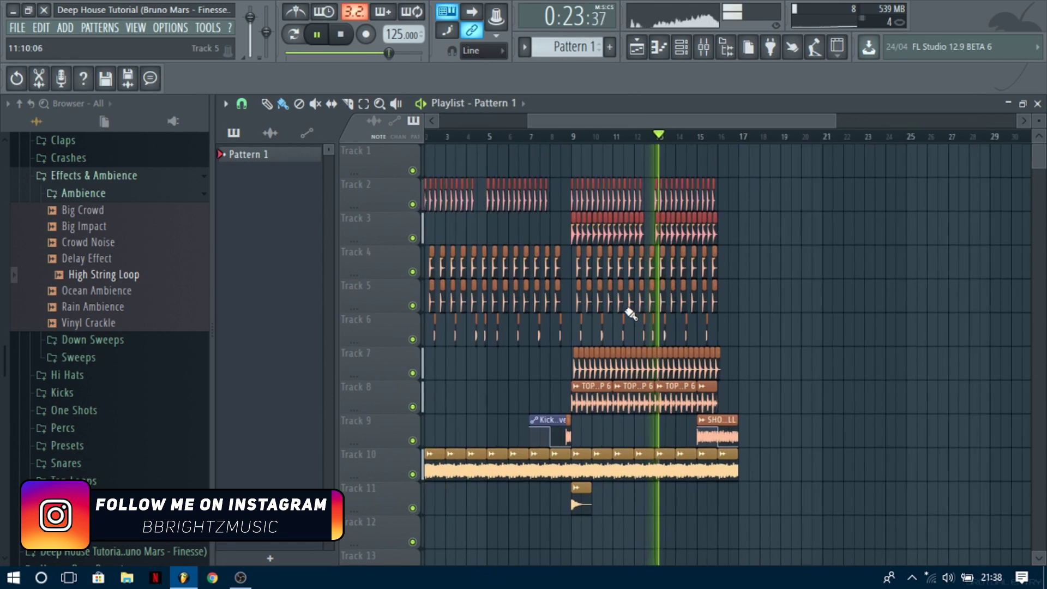
# Add a short slice of SHORT SNARE ROLL on Track 9 ending at bar 13 and play back the transition
pyautogui.scroll(3, 631, 313)
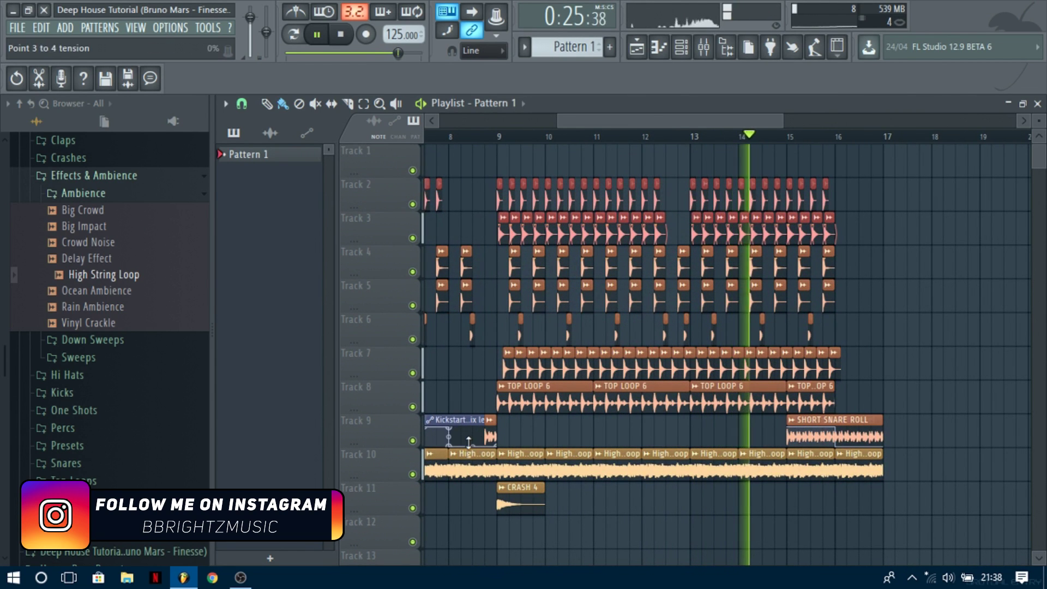
pyautogui.click(669, 431)
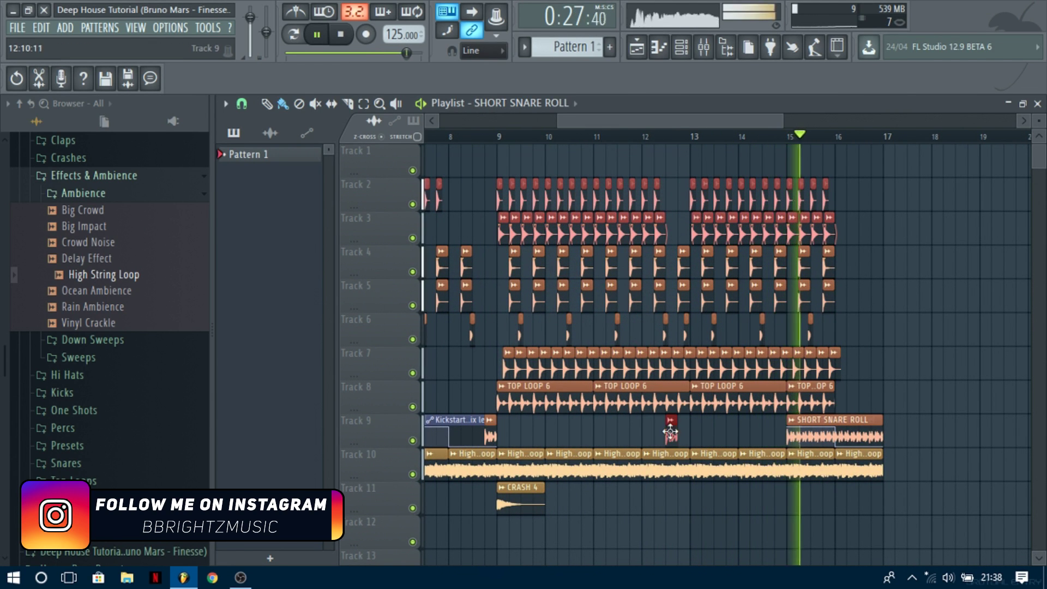
pyautogui.moveTo(667, 433); pyautogui.dragTo(680, 436)
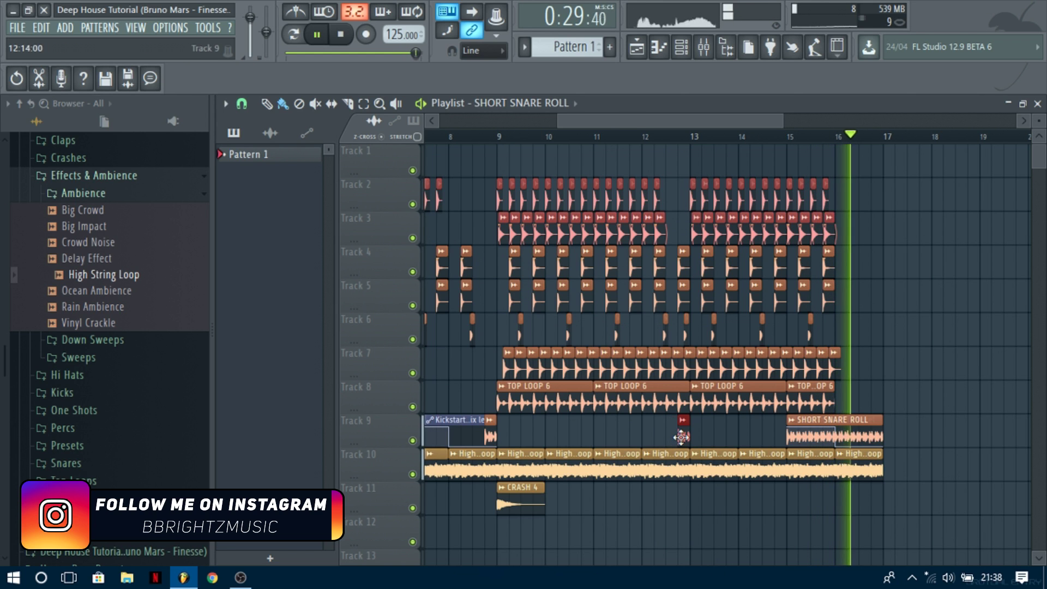
pyautogui.click(628, 136)
pyautogui.scroll(1, 680, 401)
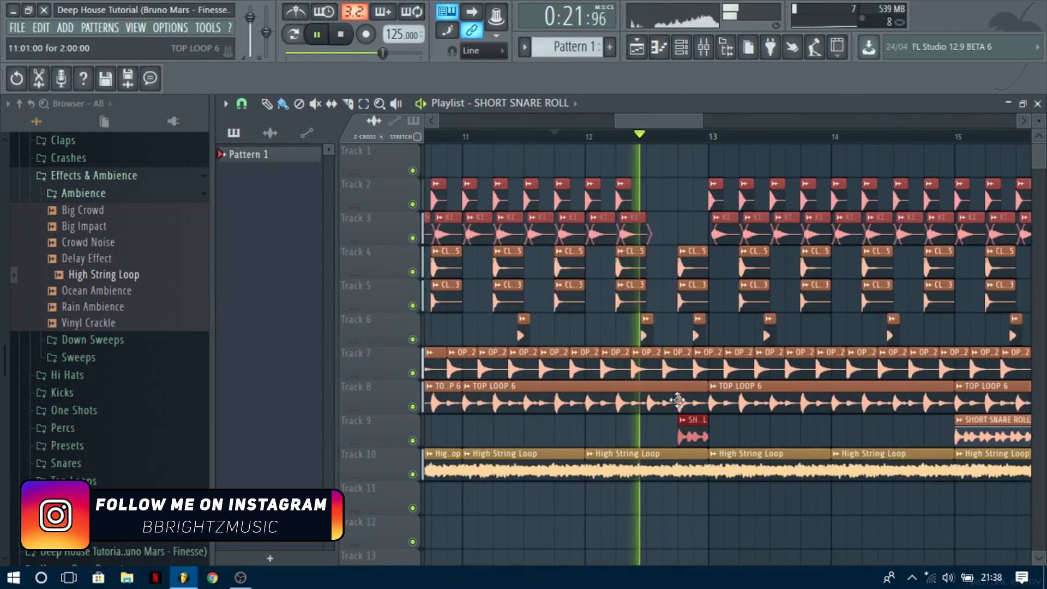
pyautogui.scroll(1, 652, 411)
pyautogui.scroll(-3, 652, 412)
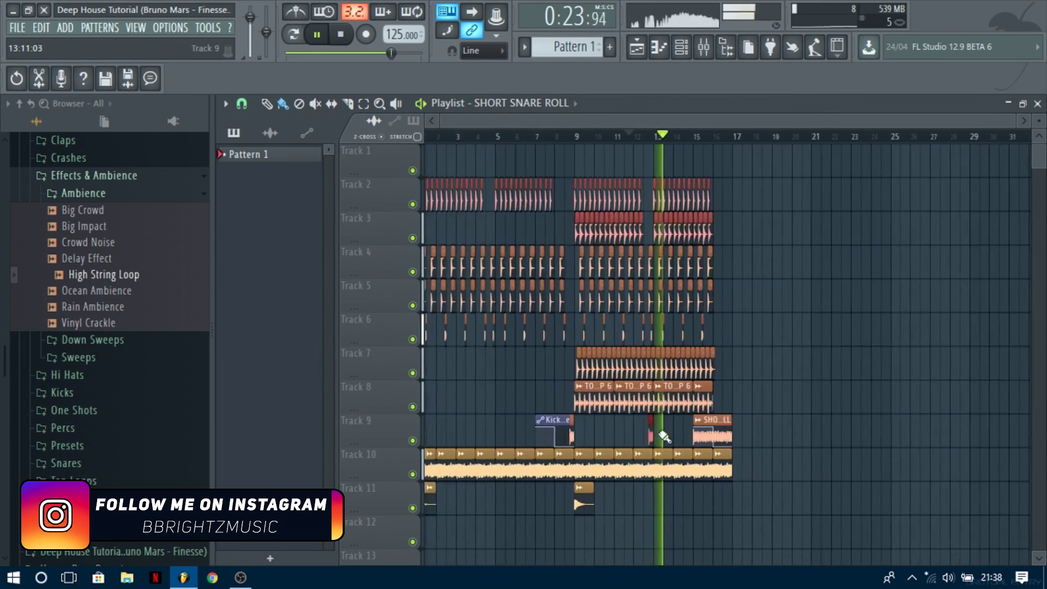
# Place a third CRASH 4 clip on Track 11 at bar 17, play the arrangement from the start and save the project
pyautogui.scroll(-1, 665, 513)
pyautogui.scroll(-1, 659, 505)
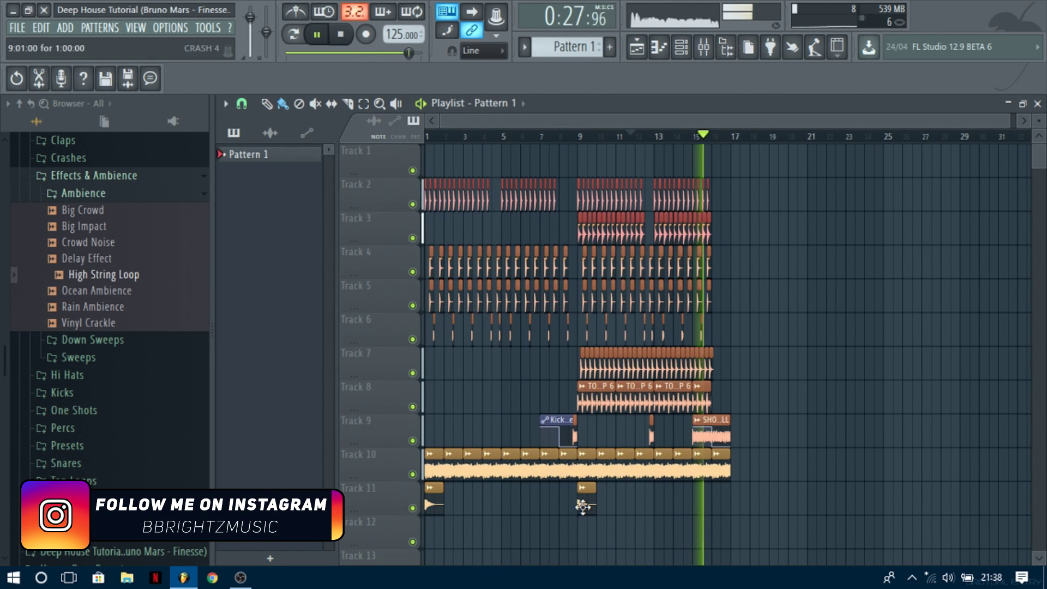
pyautogui.click(735, 504)
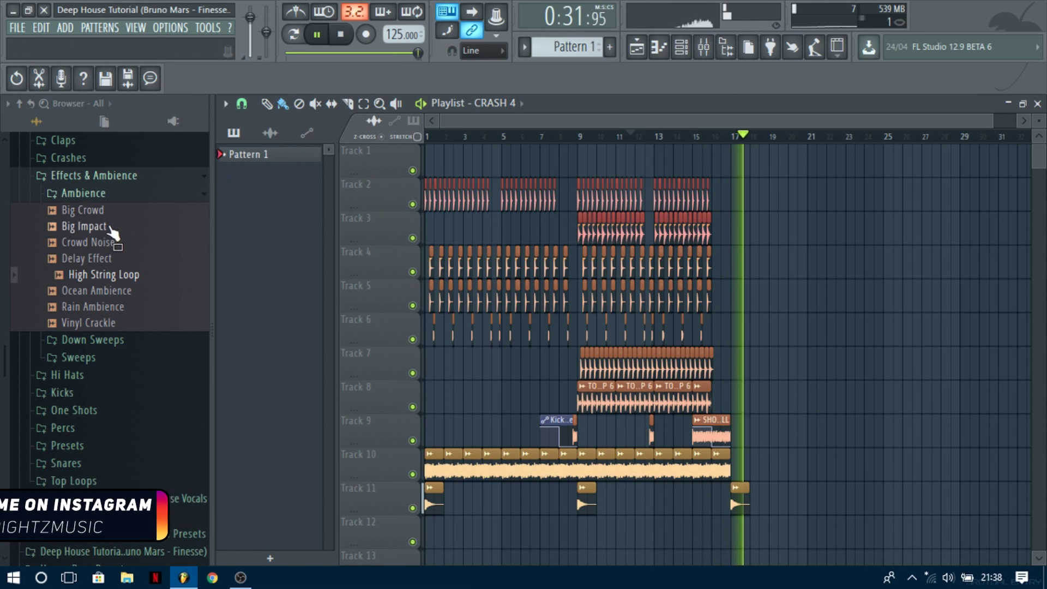
pyautogui.click(557, 53)
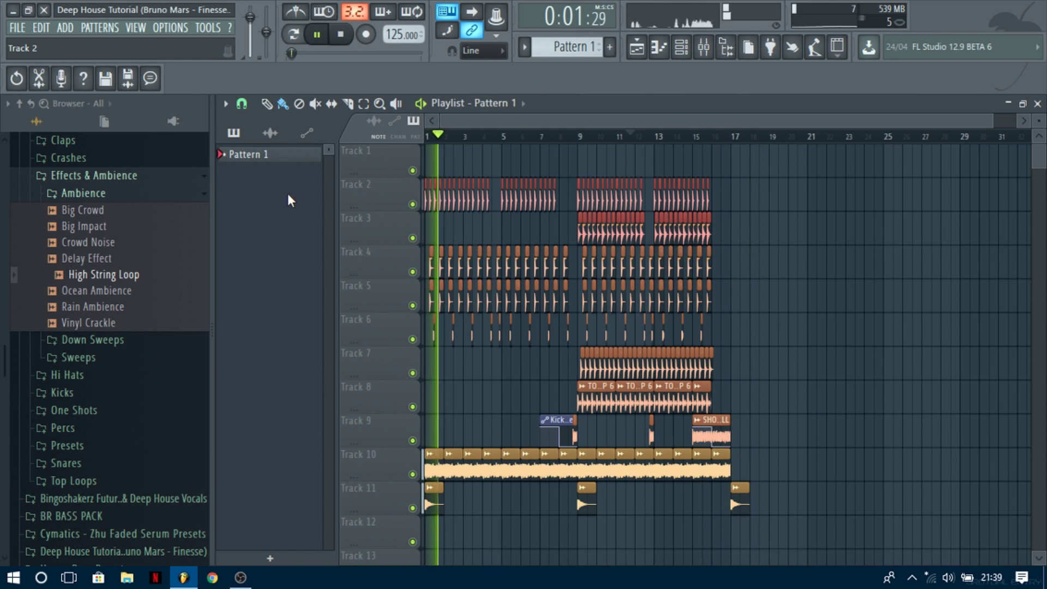
pyautogui.hotkey('ctrl', 's')
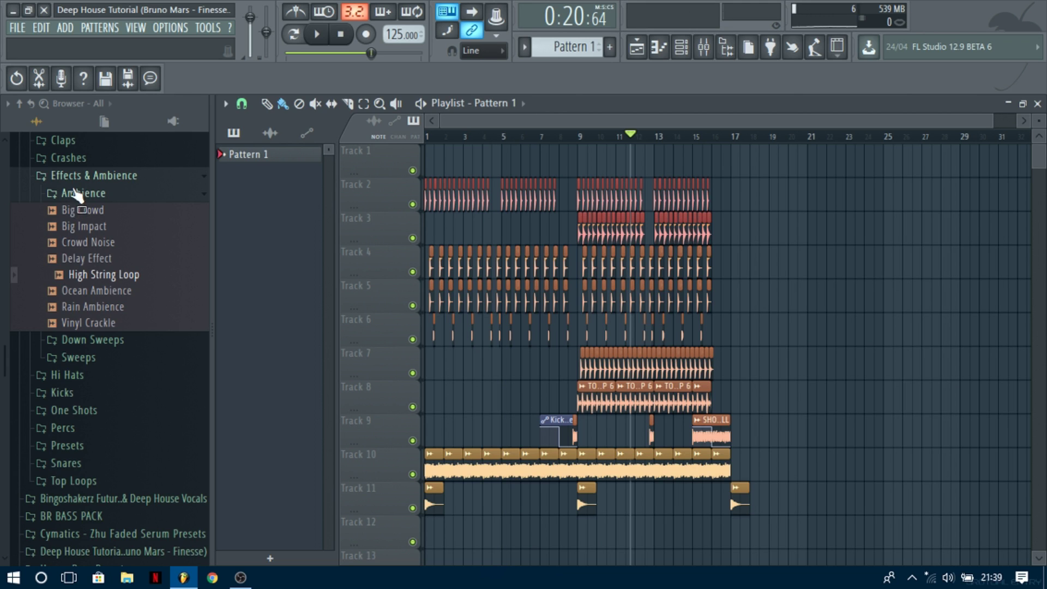
# Load Crowd Noise from the Ambience folder into an empty area of Track 8 in the playlist
pyautogui.click(75, 191)
pyautogui.click(79, 197)
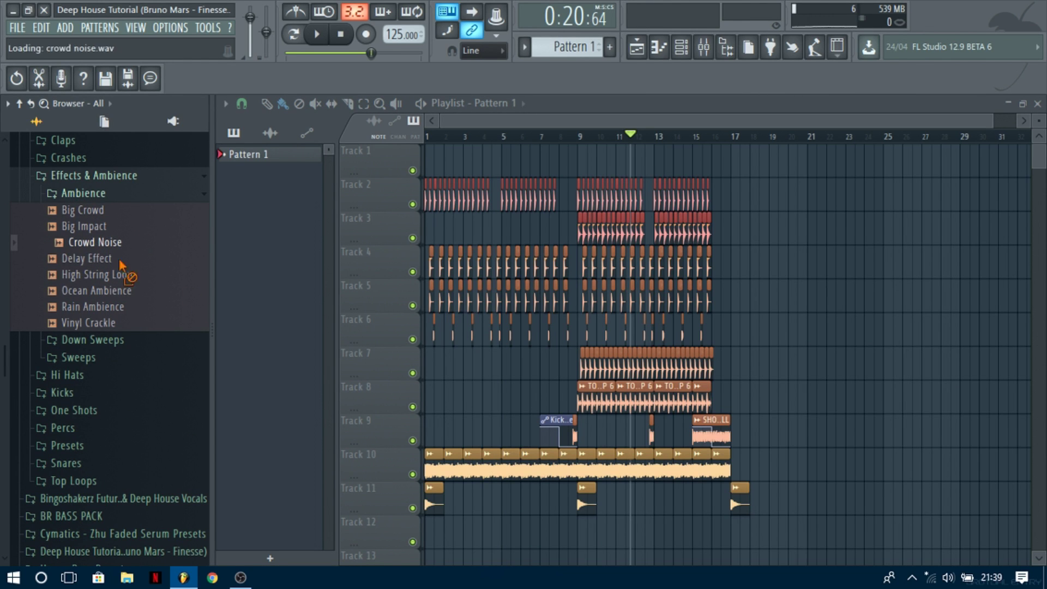
pyautogui.moveTo(779, 392); pyautogui.dragTo(779, 391)
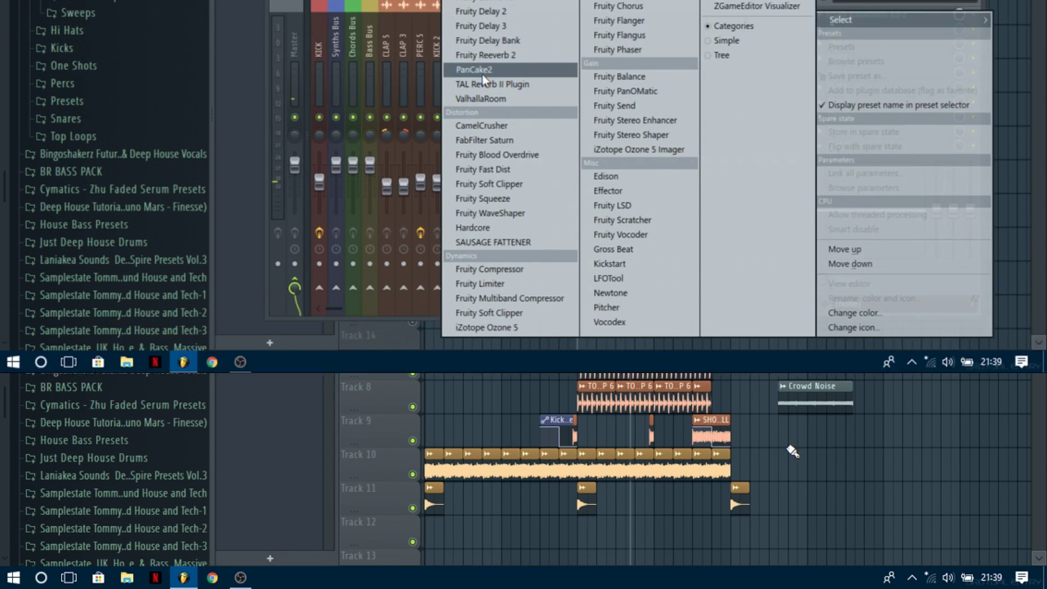
# Insert PanCake2 on the Crowd Noise mixer track and set its mix to 79% during playback
pyautogui.click(474, 300)
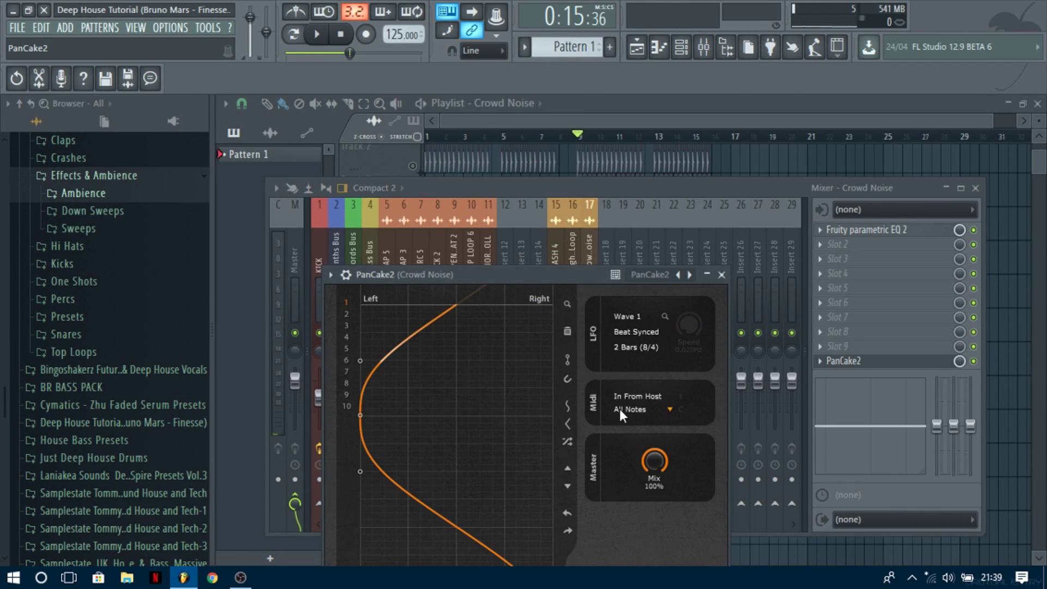
pyautogui.press('space')
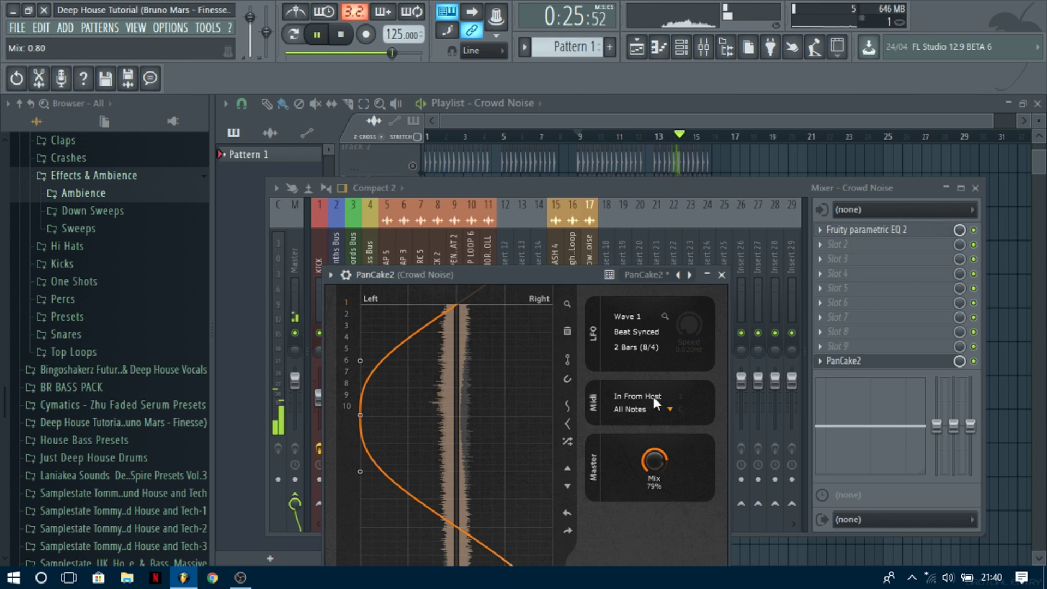
pyautogui.click(722, 275)
pyautogui.press('space')
# Shift PanCake2 up one effect slot on Crowd Noise and insert Kickstart in the slot below it
pyautogui.click(818, 361)
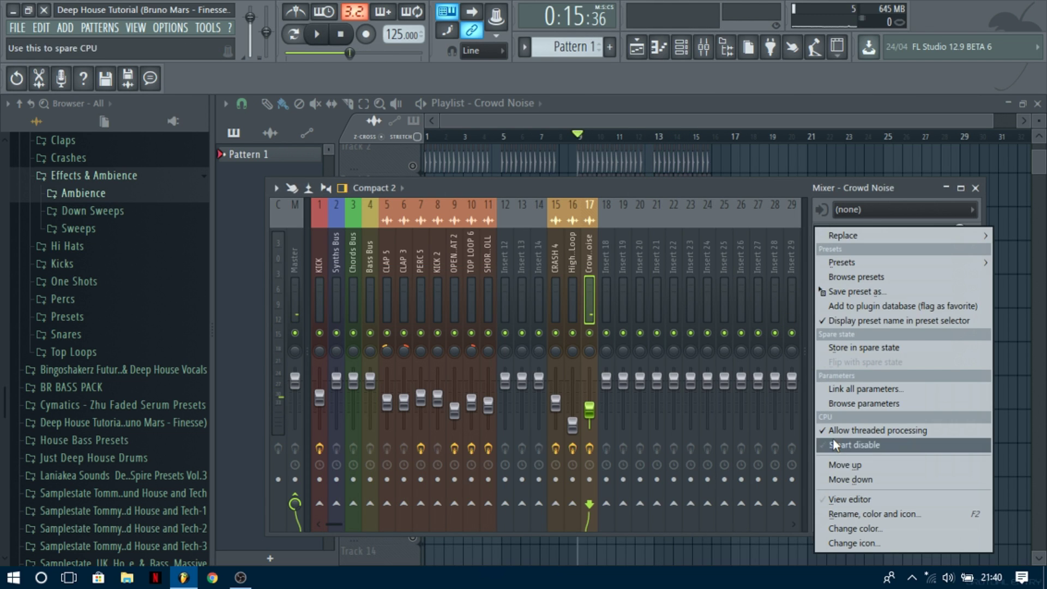
pyautogui.click(842, 465)
pyautogui.click(820, 378)
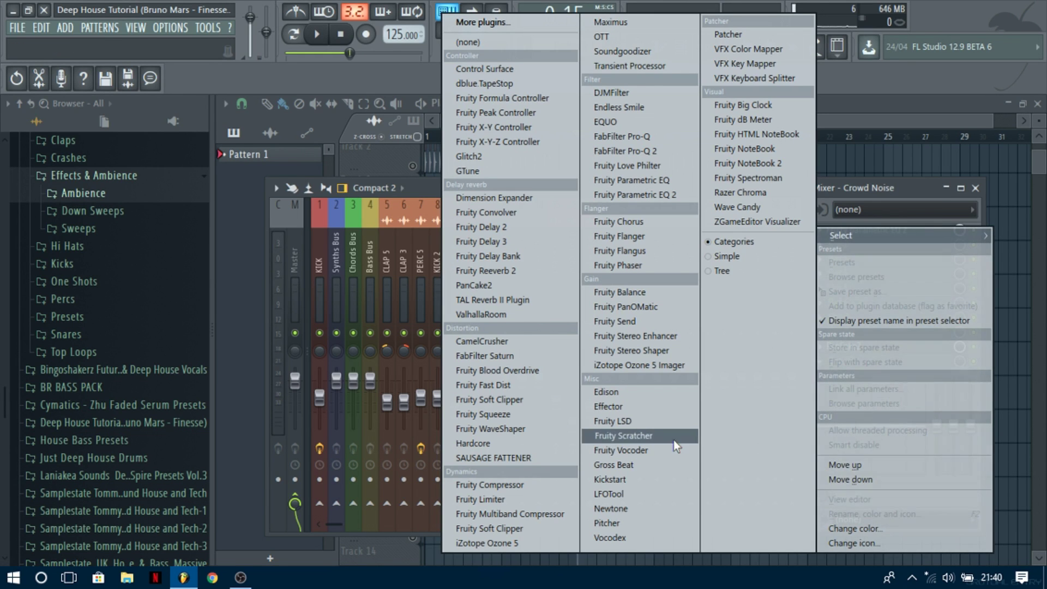
pyautogui.click(611, 485)
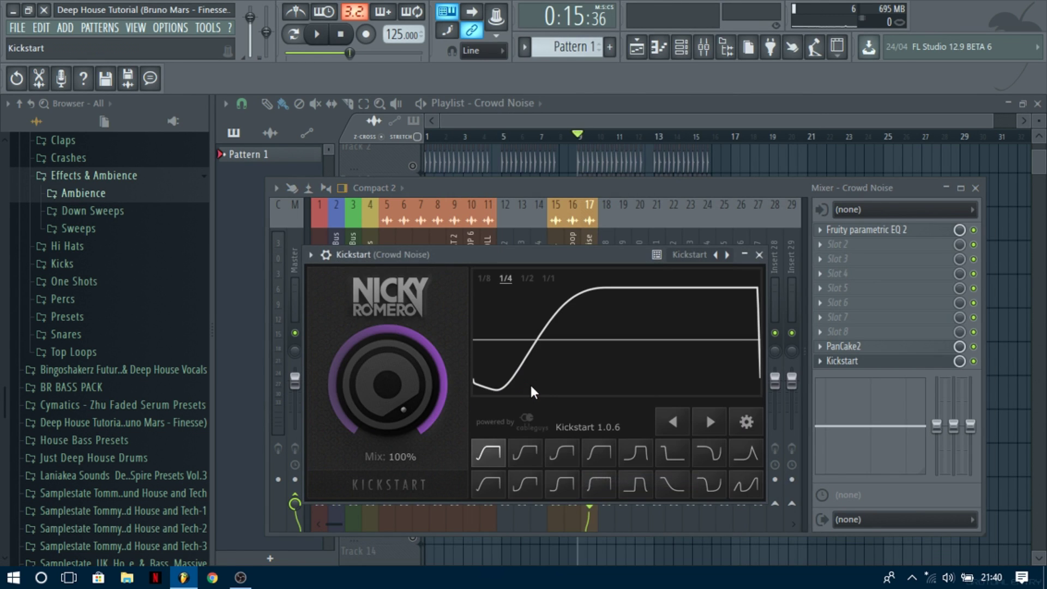
# Choose the fourth curve shape in Kickstart for Crowd Noise, check it during playback and close the plugin
pyautogui.click(604, 457)
pyautogui.press('space')
pyautogui.click(482, 458)
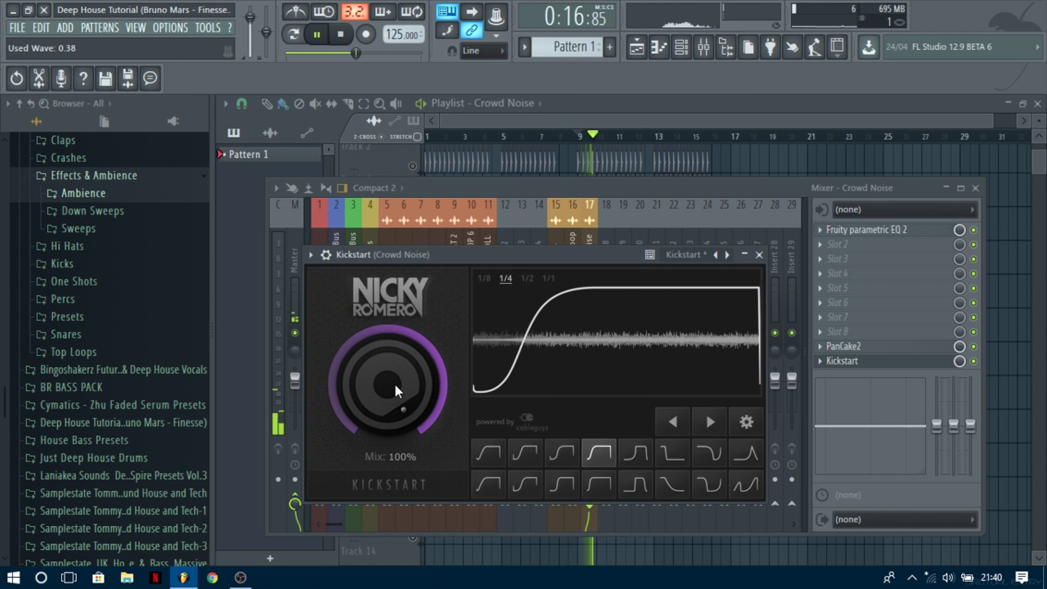
pyautogui.click(598, 453)
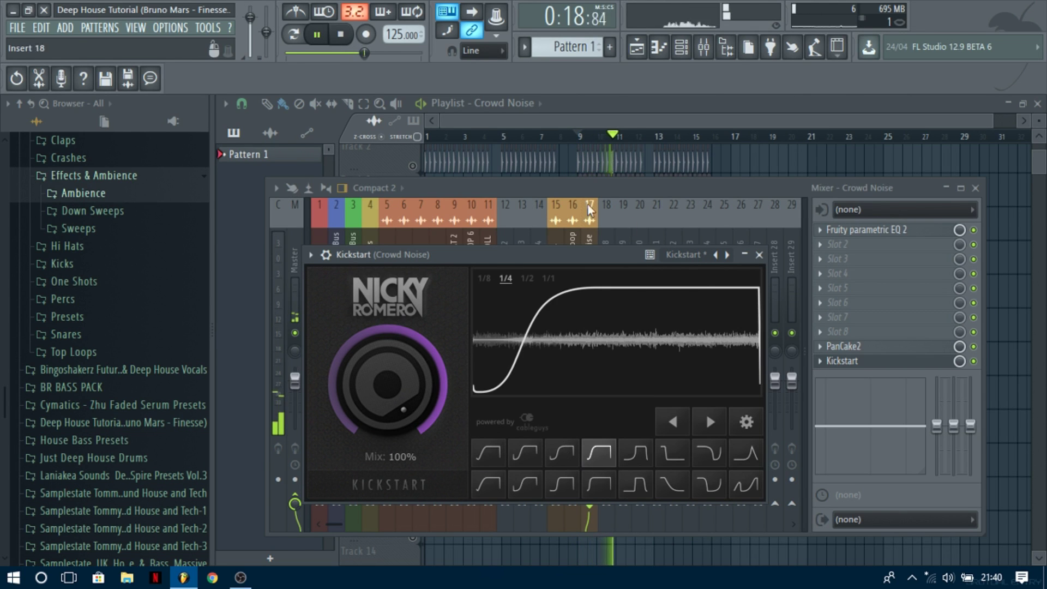
pyautogui.click(758, 255)
pyautogui.press('space')
# Re-enable the muted playlist tracks and play the arrangement with the mixer open to balance the Crowd Noise level
pyautogui.click(412, 166)
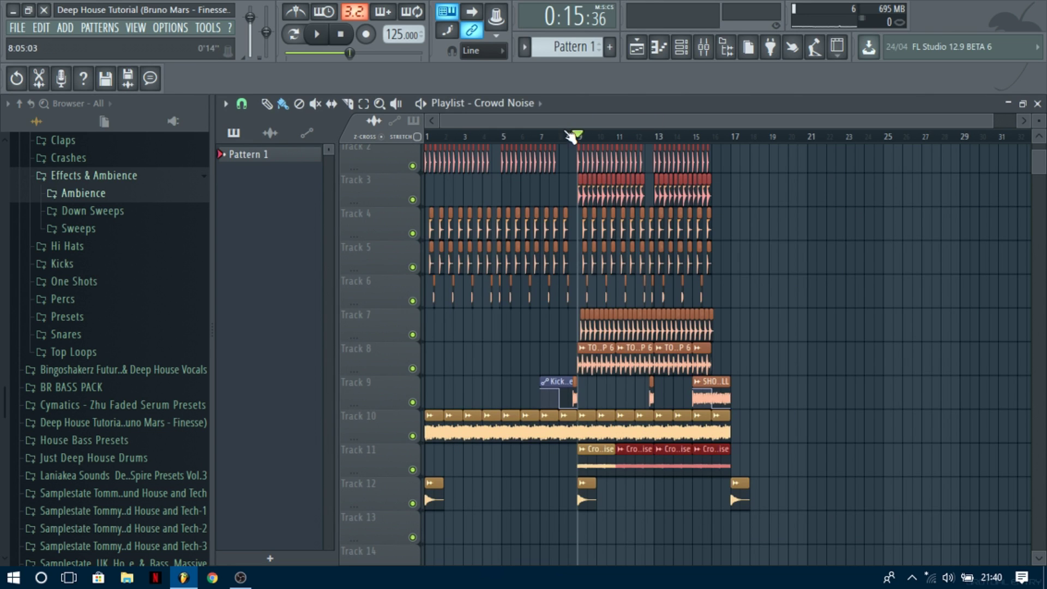
pyautogui.press('space')
pyautogui.click(703, 47)
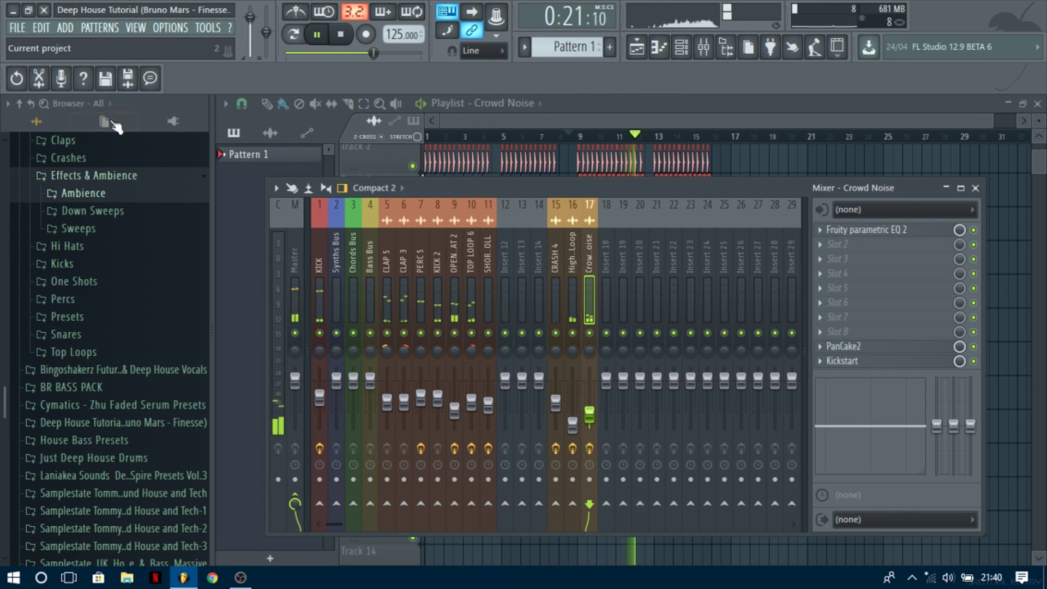
# Audition CLAP 9 from the Claps folder and load it into the playlist on Track 2 at bar 19
pyautogui.click(97, 175)
pyautogui.scroll(4, 80, 279)
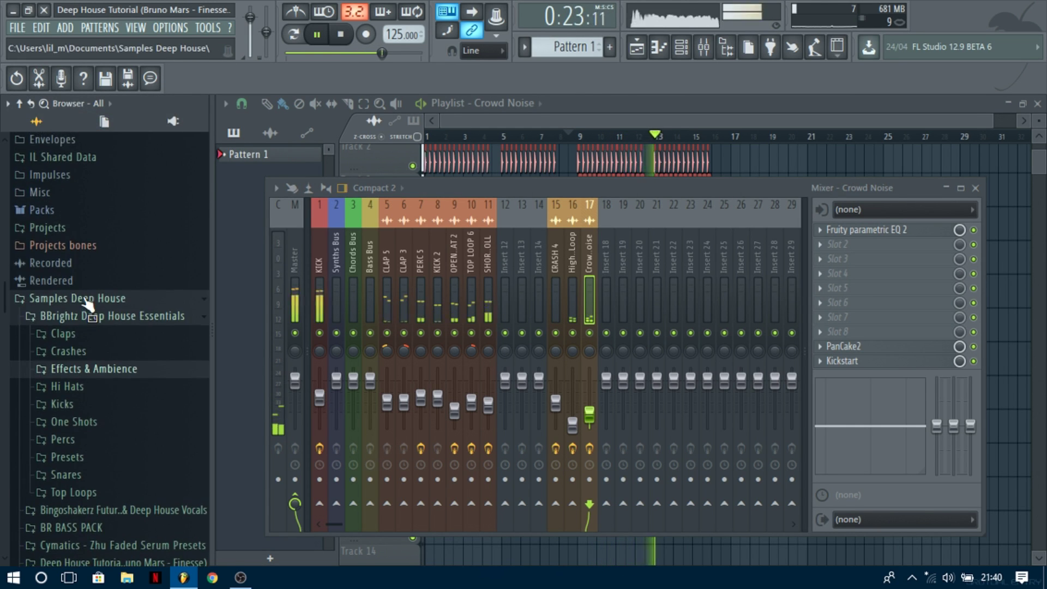
pyautogui.click(65, 335)
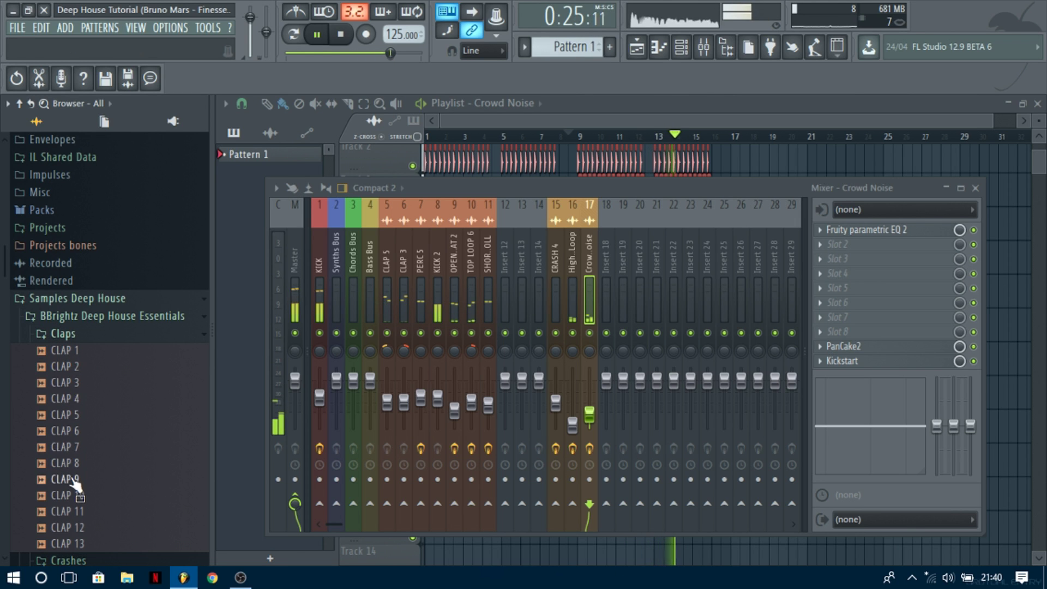
pyautogui.moveTo(74, 480); pyautogui.dragTo(81, 487)
pyautogui.press('space')
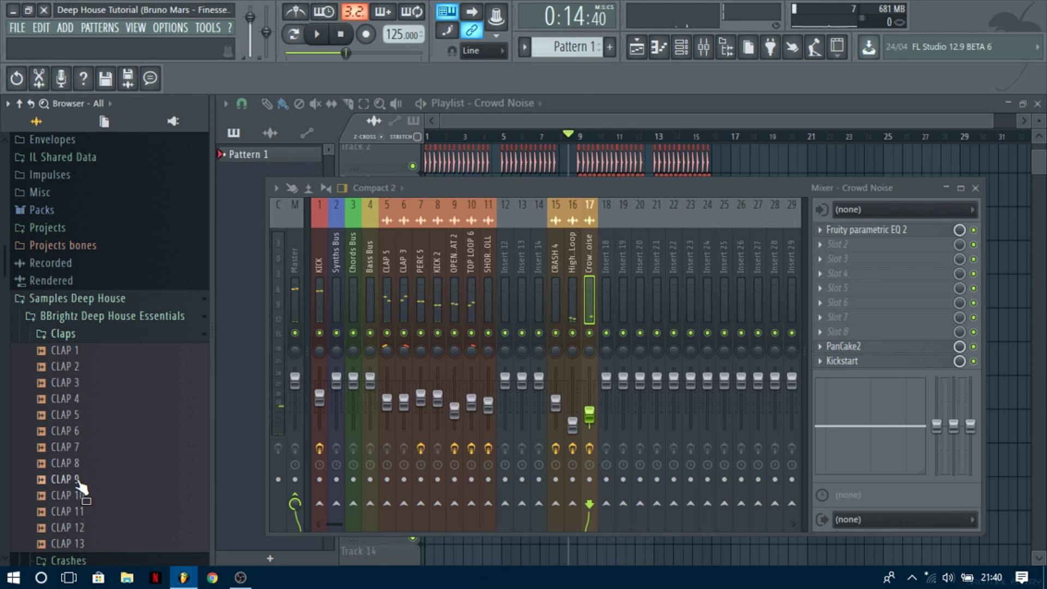
pyautogui.moveTo(701, 222); pyautogui.dragTo(751, 171)
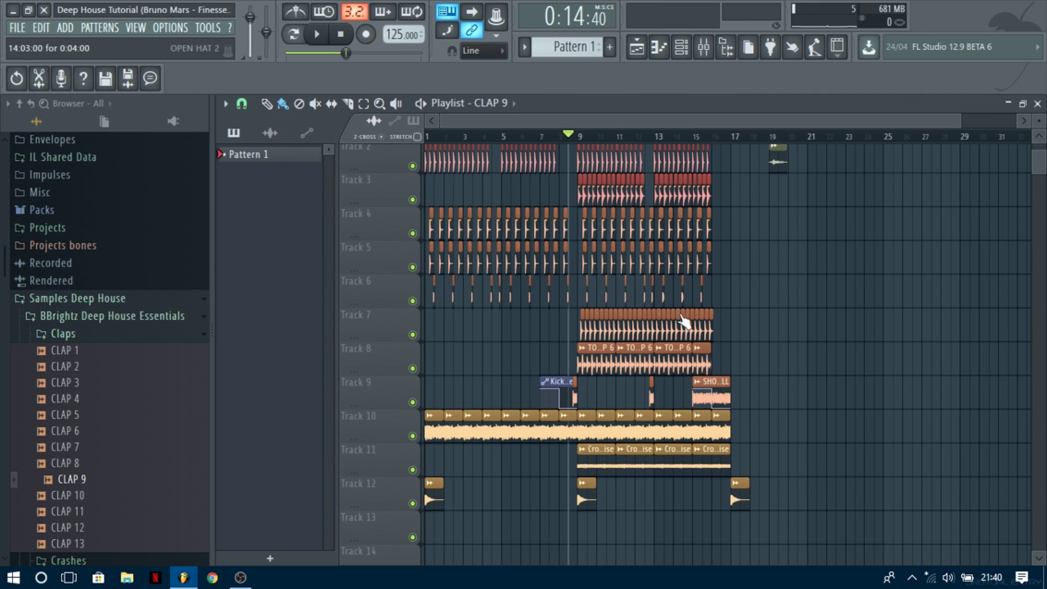
# Move all clips on Tracks 7 to 12 down one track and place CLAP 9 on Track 7 at bar 1
pyautogui.hotkey('ctrl', 'a')
pyautogui.scroll(-1, 709, 338)
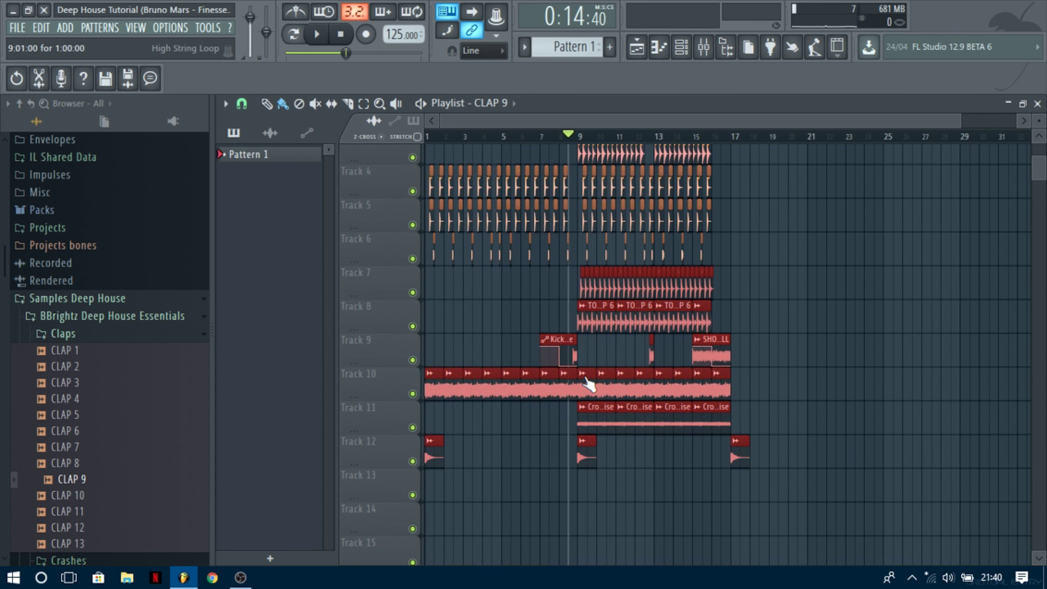
pyautogui.hotkey('shift', 'Down')
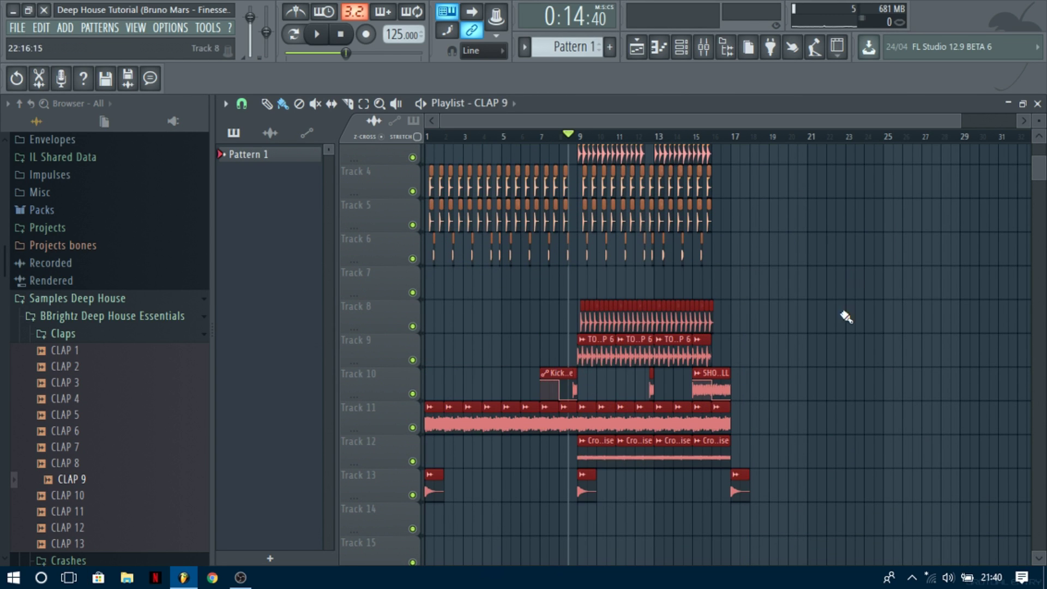
pyautogui.hotkey('ctrl', 'd')
pyautogui.scroll(3, 845, 294)
pyautogui.scroll(5, 406, 362)
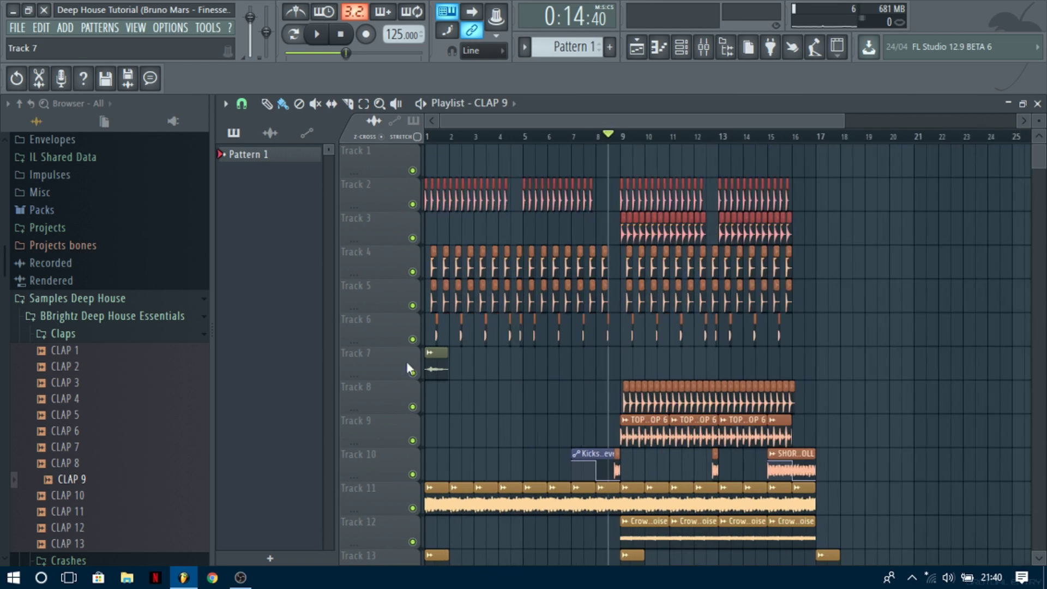
# Recolor the CLAP 9 clip to the same orange as the other clap clips
pyautogui.rightClick(433, 352)
pyautogui.click(467, 438)
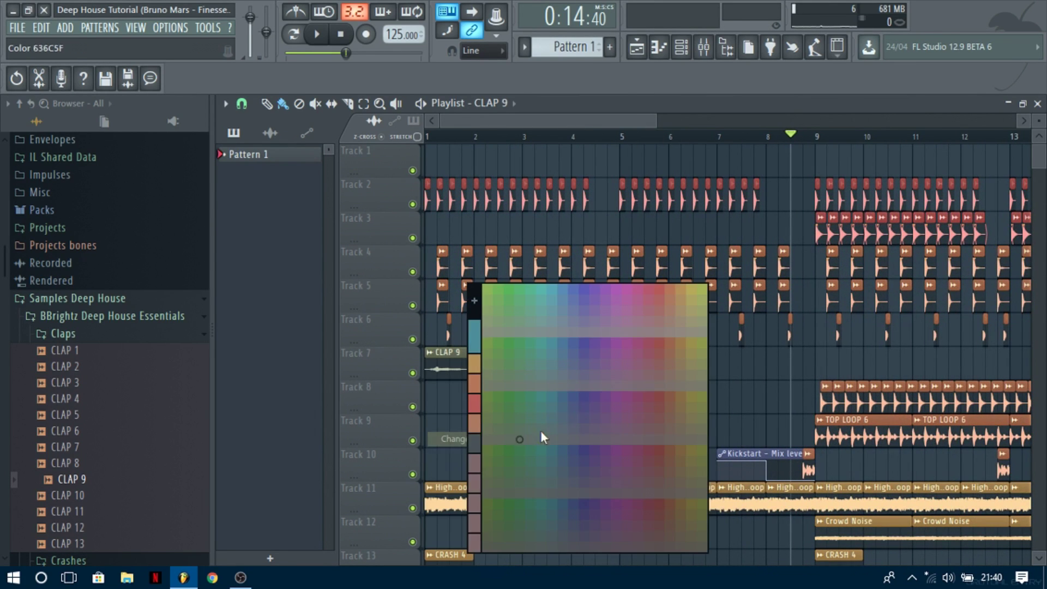
pyautogui.click(471, 364)
pyautogui.rightClick(432, 366)
pyautogui.click(473, 437)
pyautogui.click(479, 403)
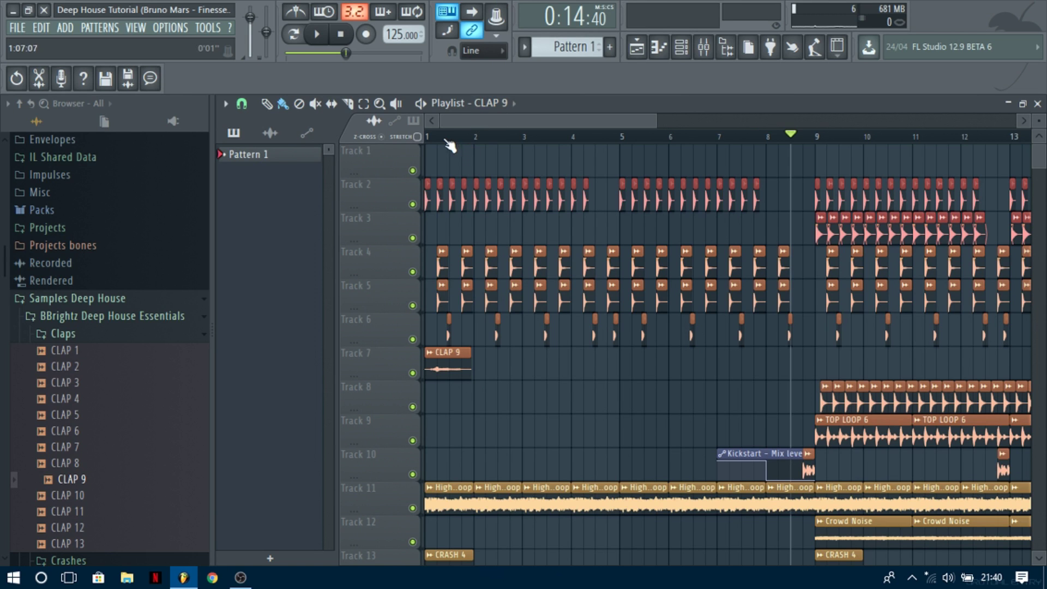
# Position the CLAP 9 clip on Track 7 at 4:05:00 and check it against the playing arrangement
pyautogui.press('space')
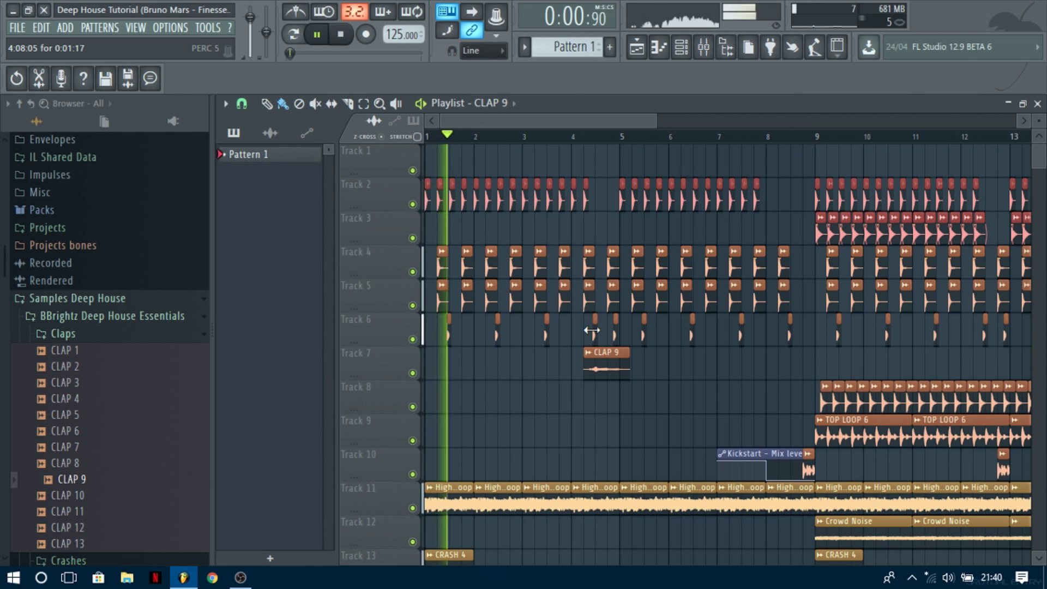
pyautogui.scroll(3, 605, 368)
pyautogui.scroll(-5, 606, 373)
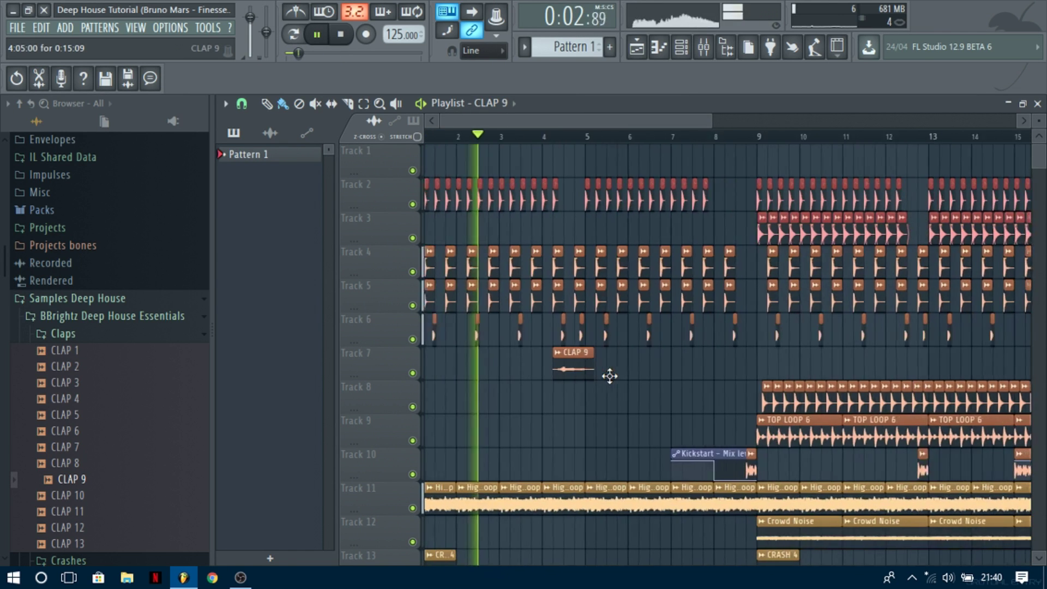
pyautogui.press('space')
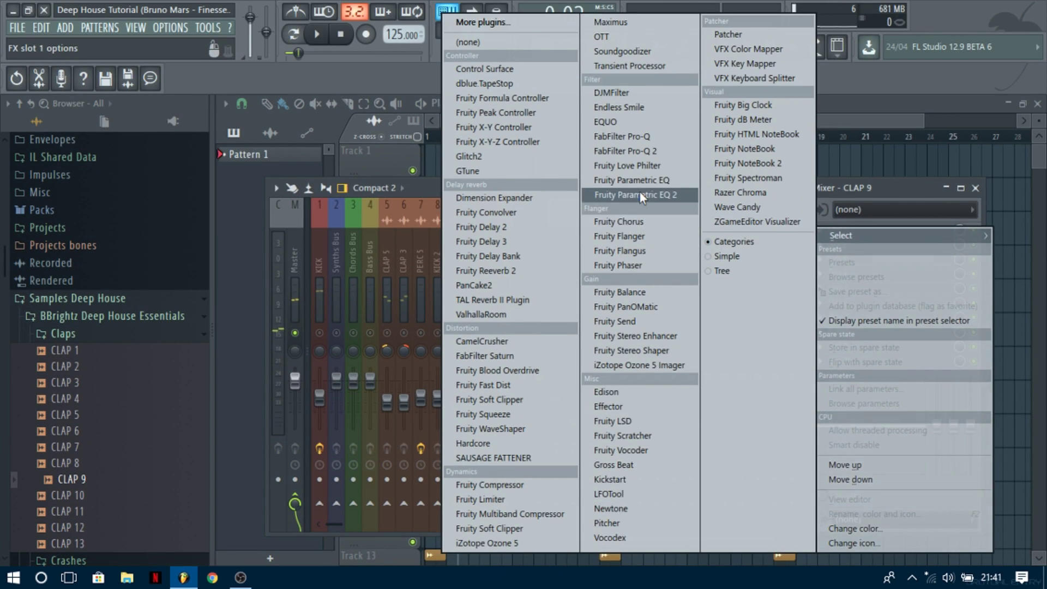
# Insert Fruity Parametric EQ 2 on the CLAP 9 mixer track and pull down its two lowest bands
pyautogui.click(639, 191)
pyautogui.moveTo(332, 323); pyautogui.dragTo(339, 358)
pyautogui.moveTo(298, 323); pyautogui.dragTo(305, 377)
pyautogui.click(706, 199)
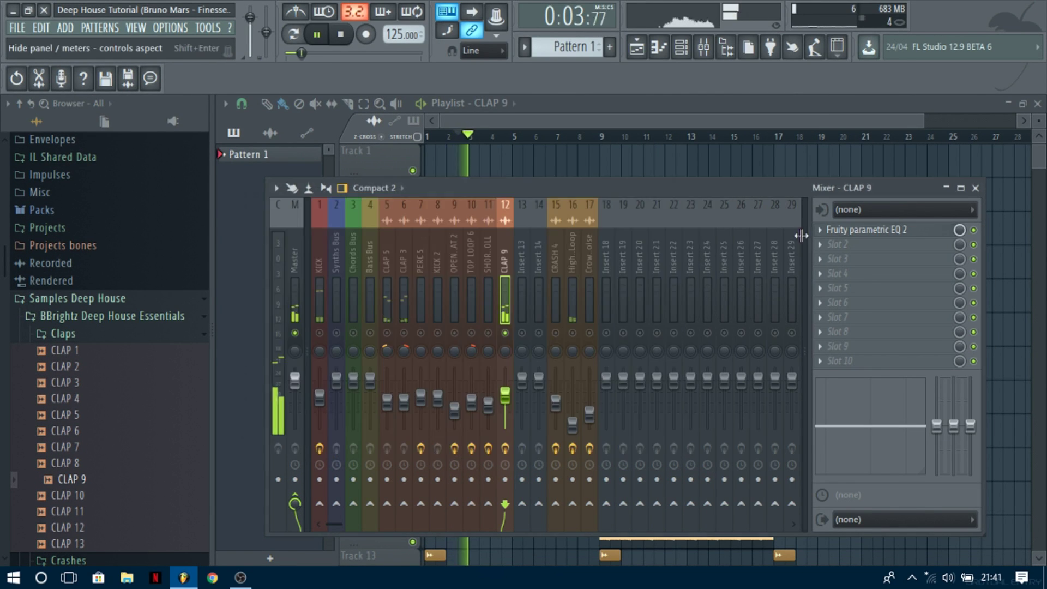
# Add Fruity Reeverb 2 in the second slot of CLAP 9 and load the StickzZ - Bright Open preset
pyautogui.click(834, 244)
pyautogui.click(489, 271)
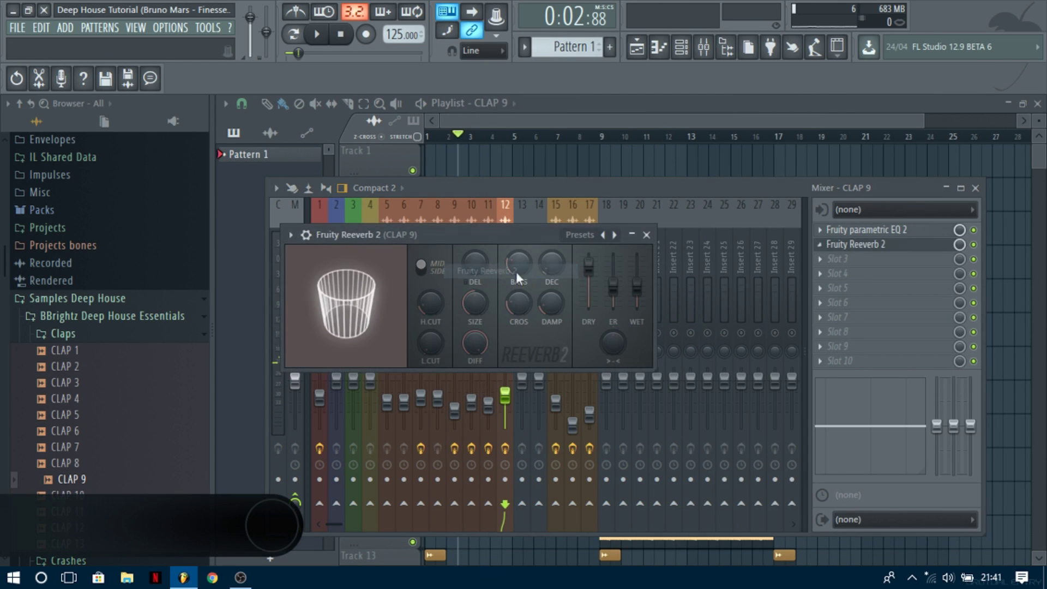
pyautogui.rightClick(615, 235)
pyautogui.click(668, 322)
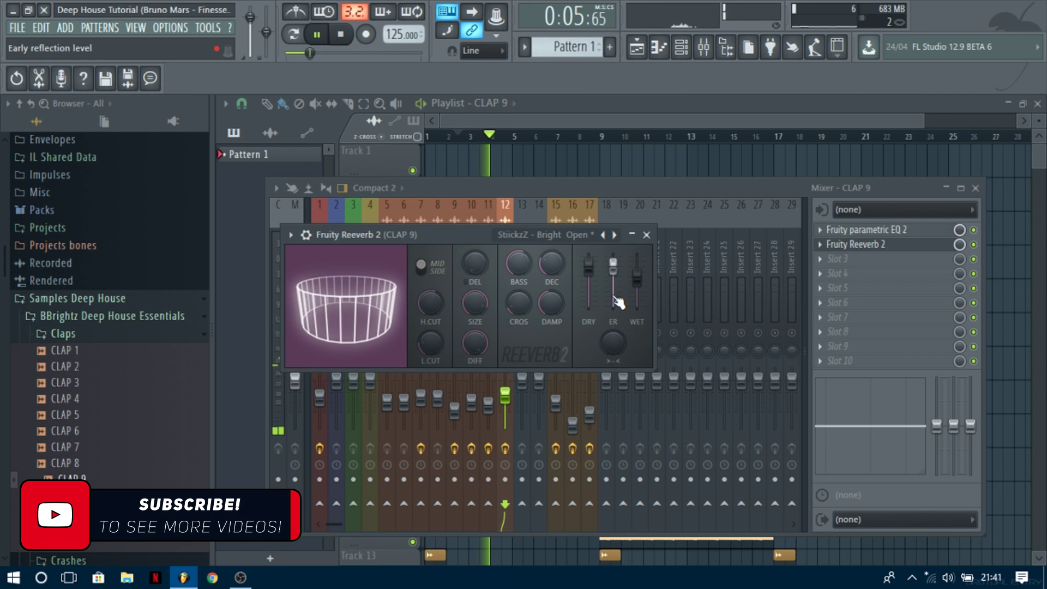
# Close the reverb and audition CLAP 9 back in the full mix with its solo removed
pyautogui.click(646, 235)
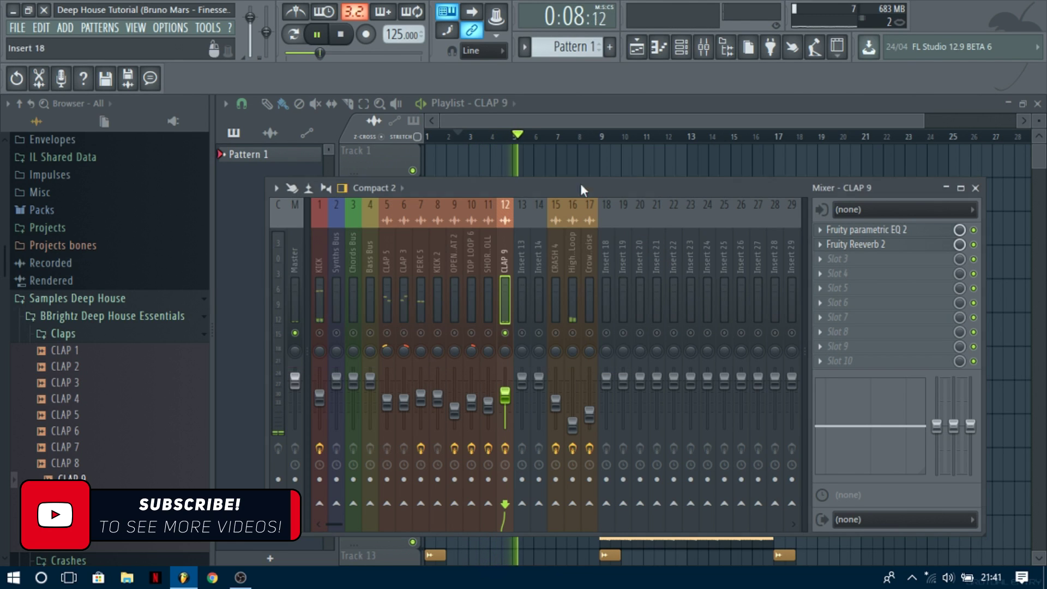
pyautogui.rightClick(422, 333)
pyautogui.rightClick(423, 333)
pyautogui.press('space')
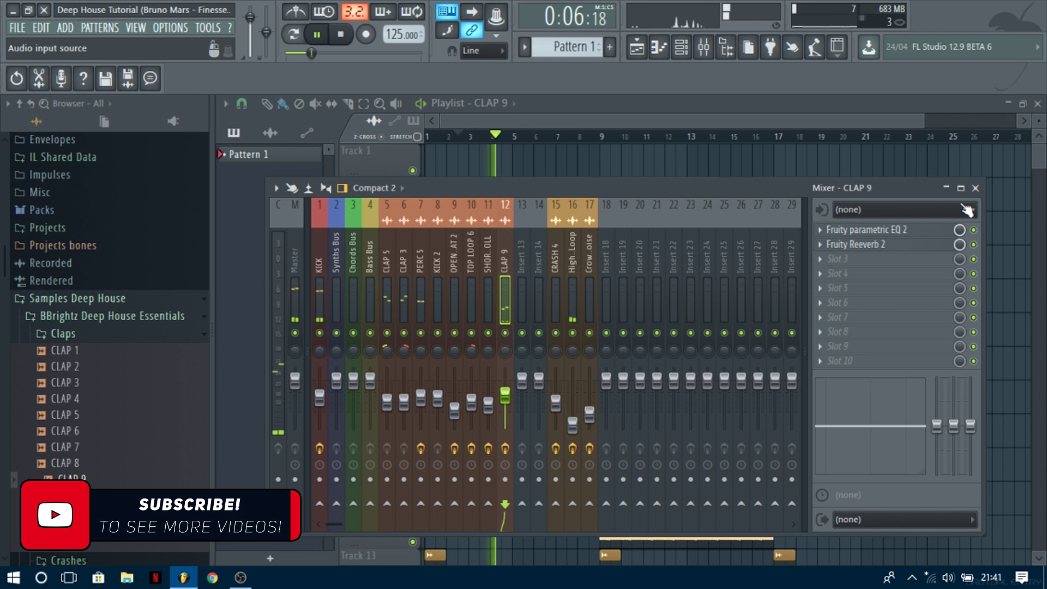
pyautogui.click(947, 188)
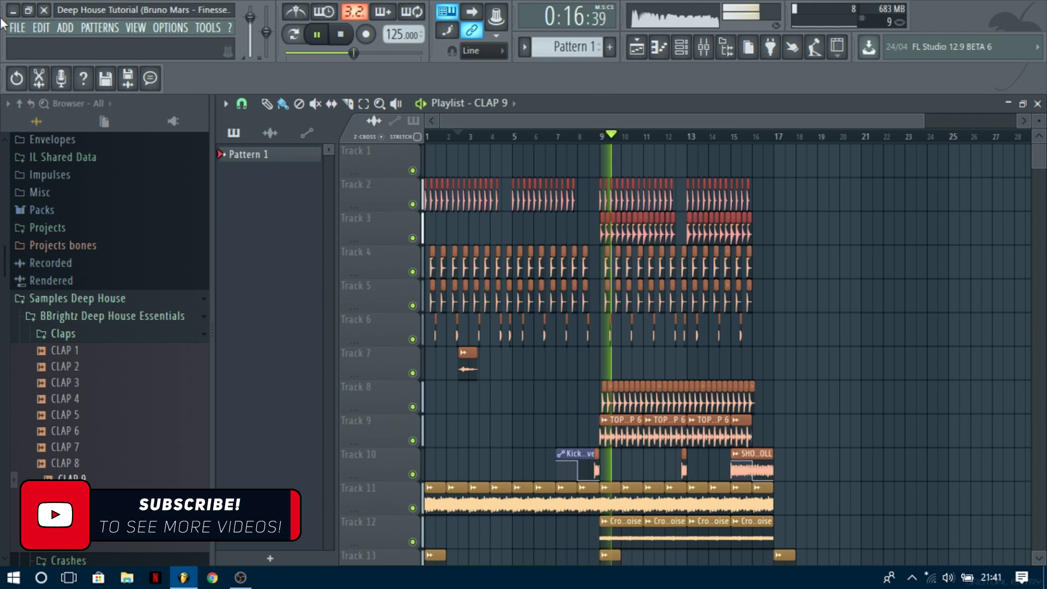
pyautogui.click(703, 47)
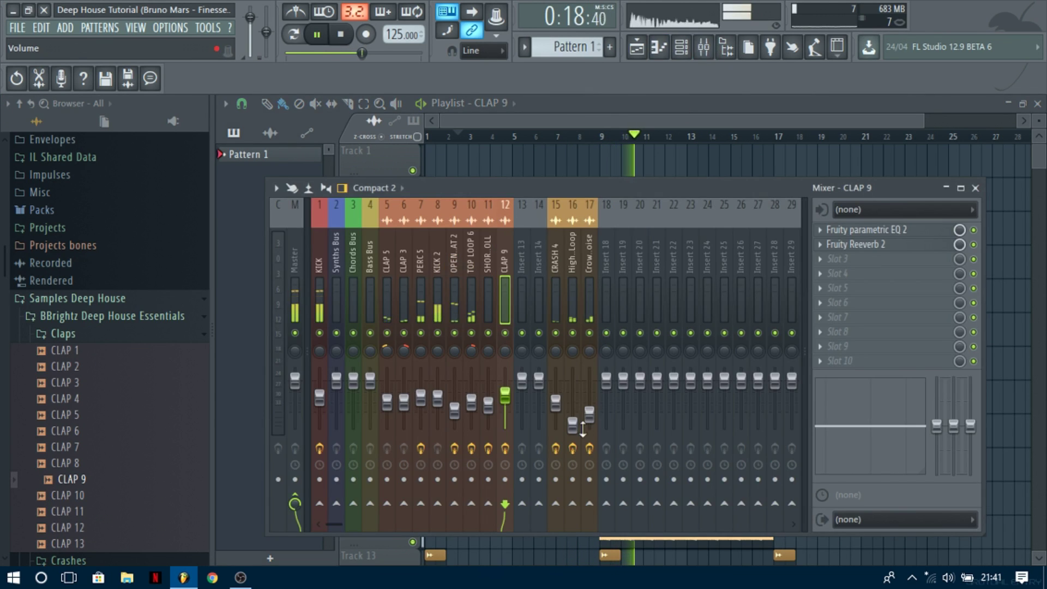
pyautogui.click(975, 188)
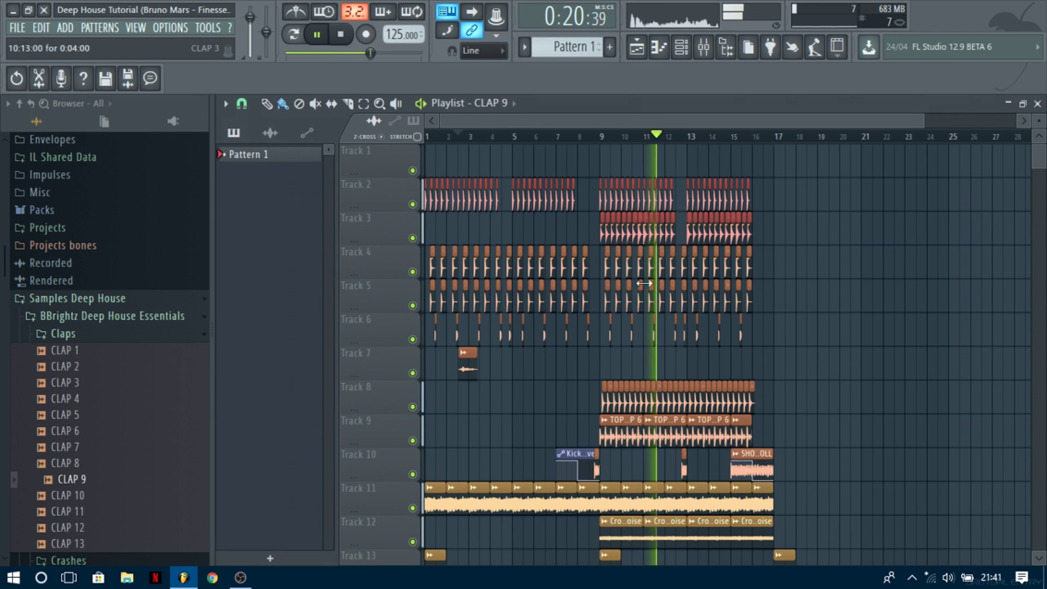
# Add short copies of CLAP 5 and CLAP 3 at 12:11 and 12:12 on Tracks 4 and 5, ahead of the existing claps
pyautogui.scroll(4, 712, 288)
pyautogui.press('space')
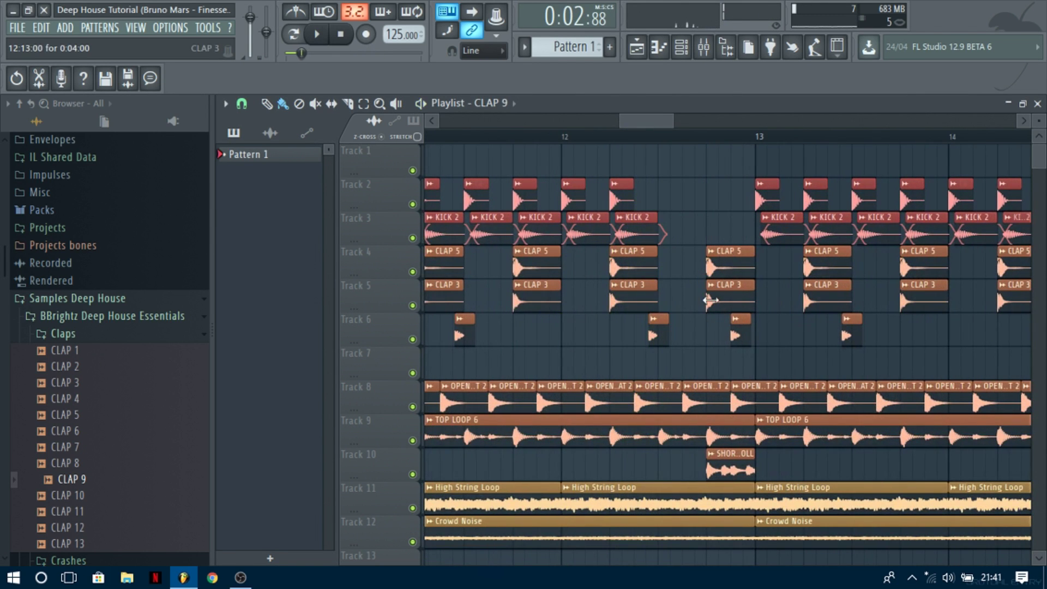
pyautogui.click(561, 137)
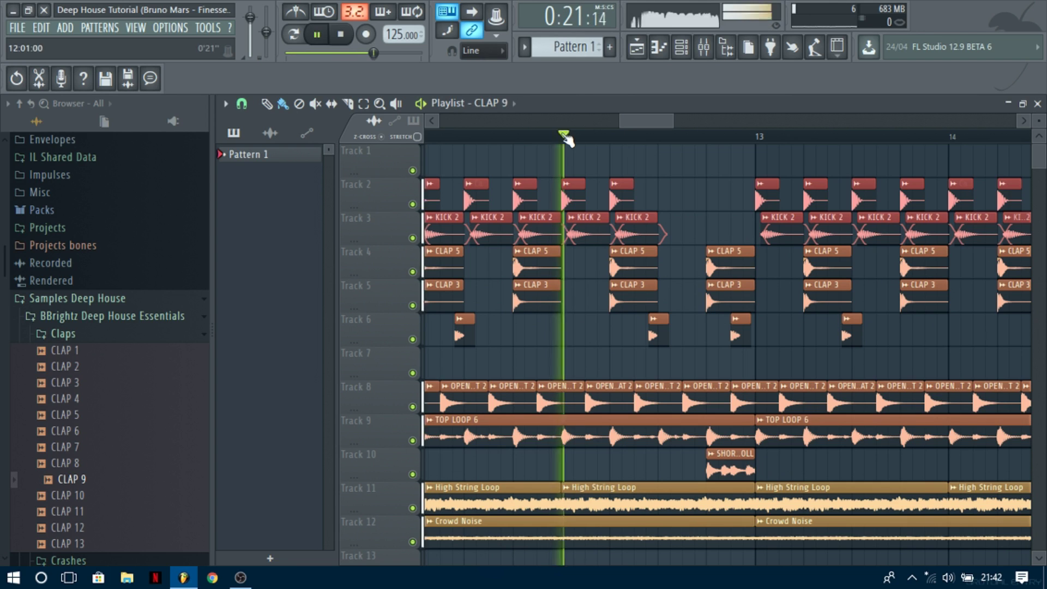
pyautogui.press('space')
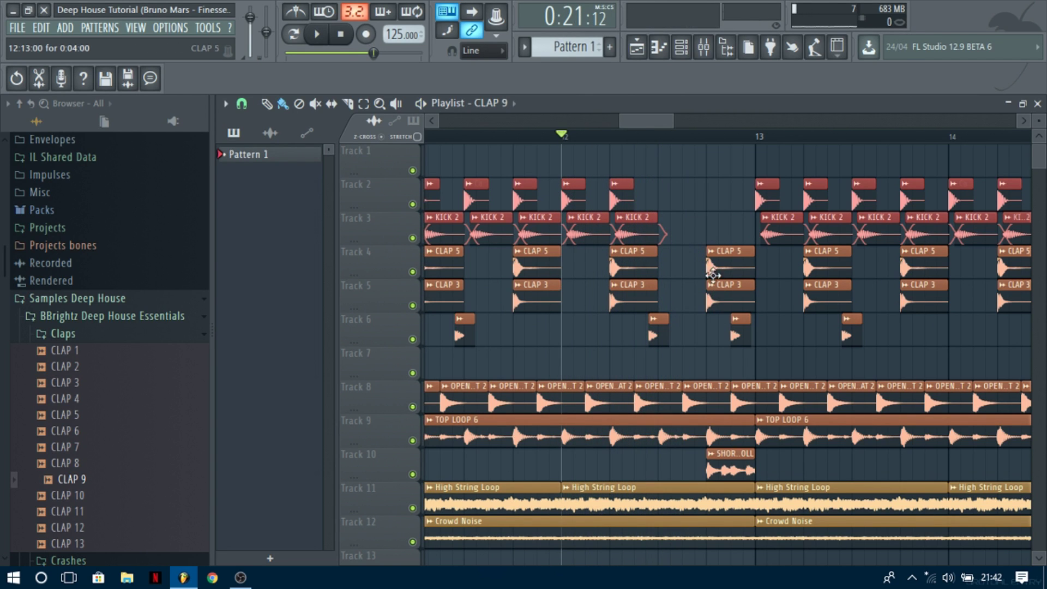
pyautogui.moveTo(715, 323)
pyautogui.mouseDown()
pyautogui.moveTo(721, 262)
pyautogui.moveTo(696, 255)
pyautogui.moveTo(698, 270)
pyautogui.mouseUp()
pyautogui.press('space')
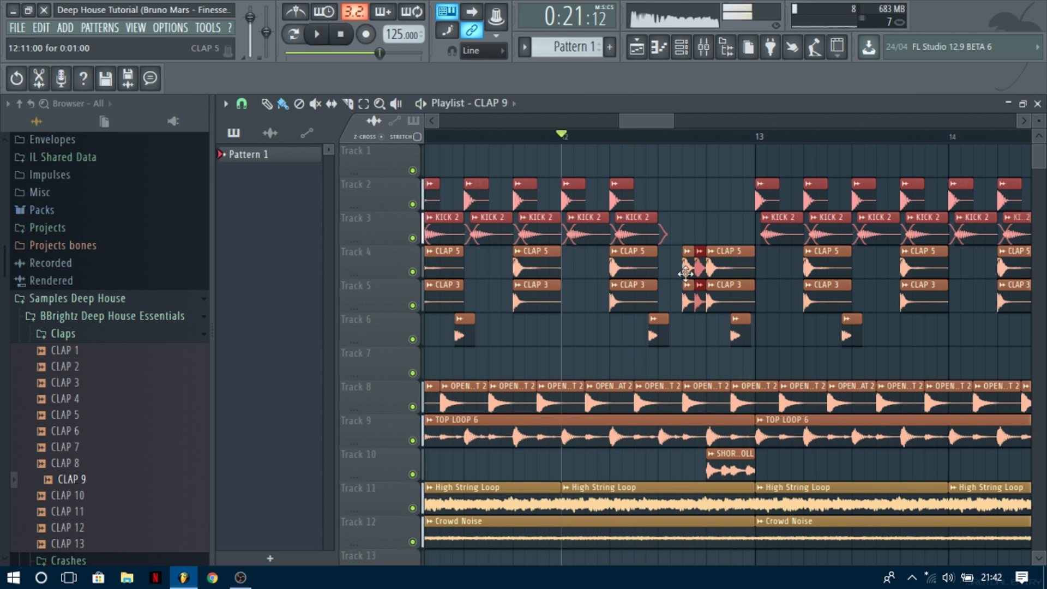
# Delete the CLAP 5 and CLAP 3 copies at 12:11 and add another pair at 12:15
pyautogui.rightClick(688, 267)
pyautogui.rightClick(688, 294)
pyautogui.press('space')
pyautogui.moveTo(756, 308)
pyautogui.mouseDown()
pyautogui.moveTo(737, 262)
pyautogui.moveTo(730, 279)
pyautogui.moveTo(723, 262)
pyautogui.mouseUp()
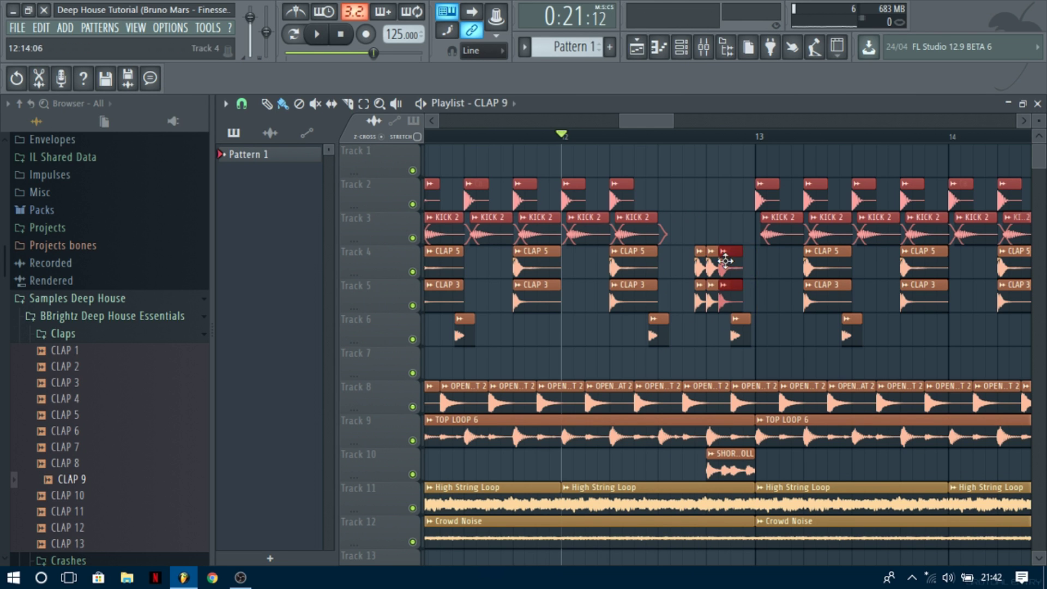
pyautogui.press('space')
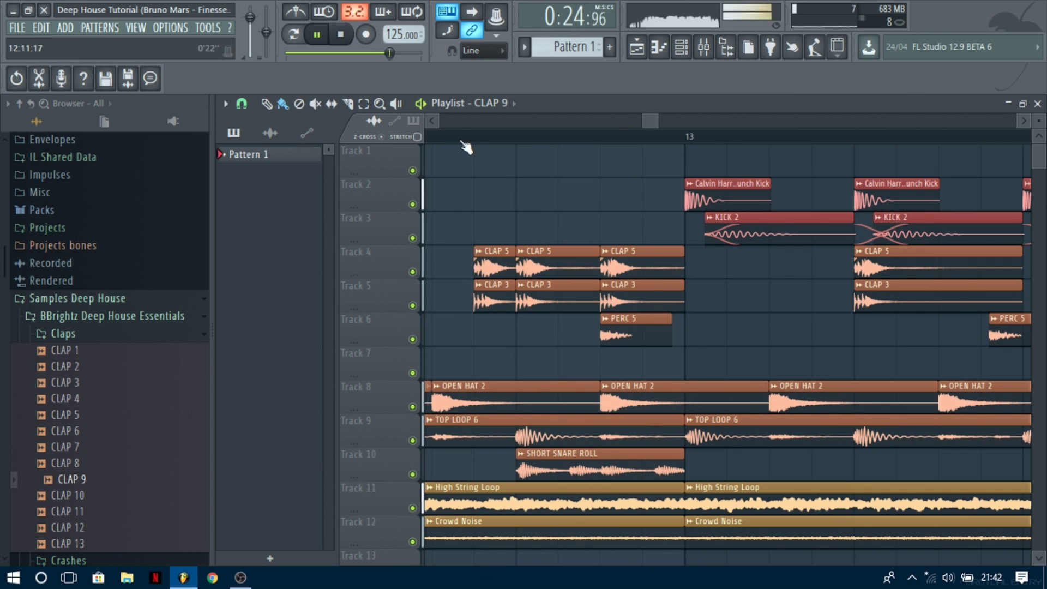
# Delete the PERC 5 clip at 12:15 under the clap fill, checking the fill with Track 6 muted and re-enabling the track
pyautogui.click(420, 337)
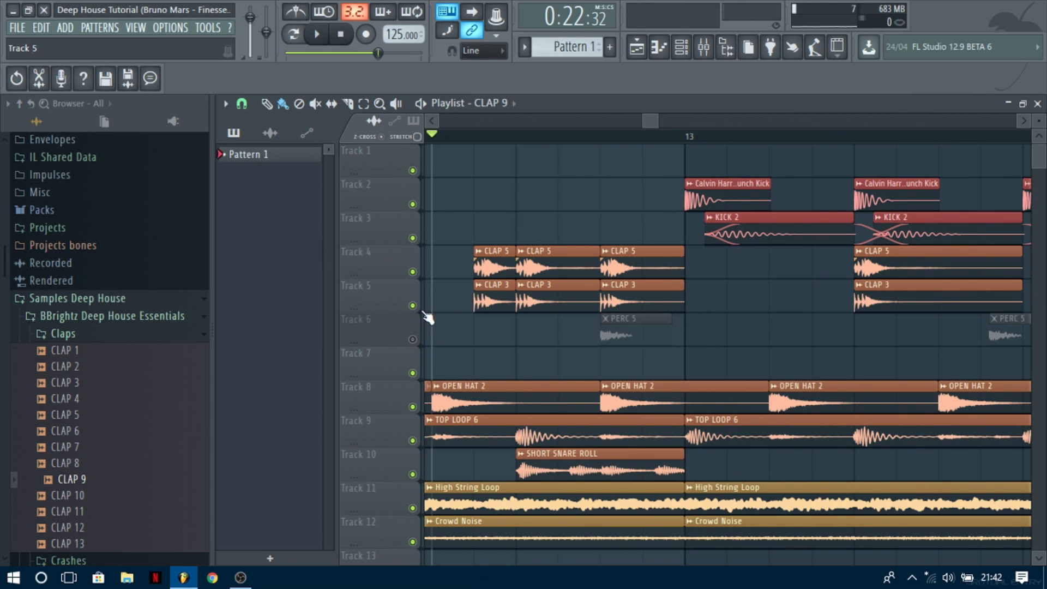
pyautogui.press('space')
pyautogui.press('space')
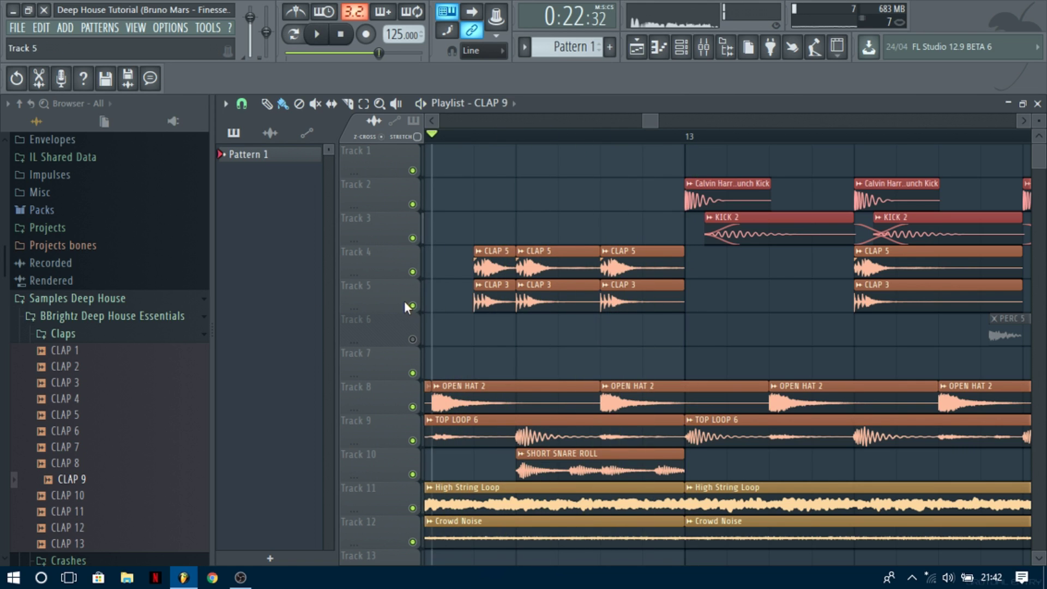
pyautogui.rightClick(414, 304)
pyautogui.rightClick(414, 304)
pyautogui.press('space')
# Collapse the Claps sample folder and copy the CLAP 9 clip on Track 7 four bars further along, into bar 6
pyautogui.scroll(-6, 571, 319)
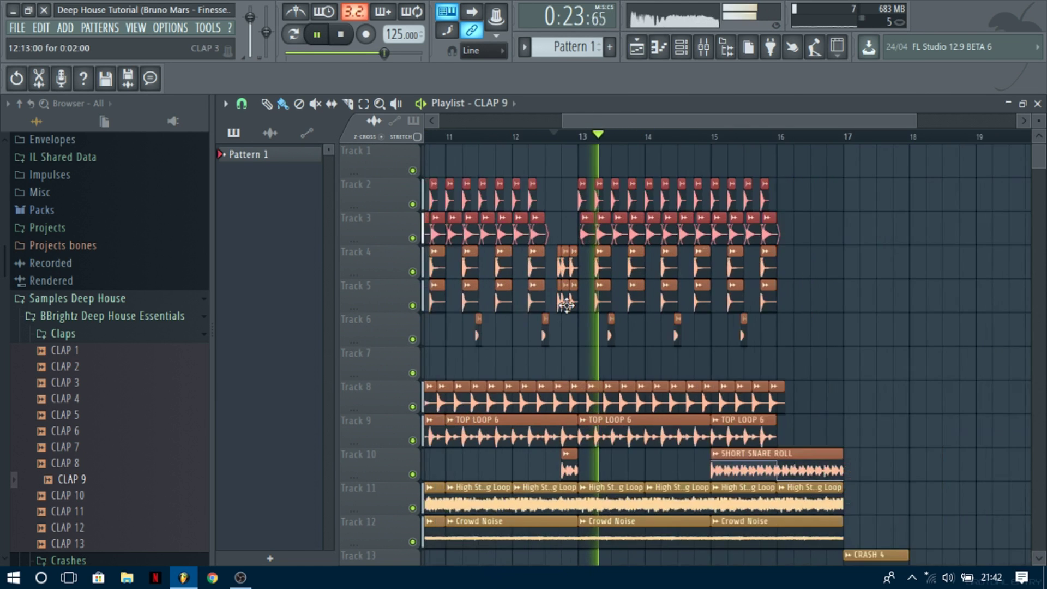
pyautogui.scroll(-3, 634, 248)
pyautogui.scroll(3, 636, 249)
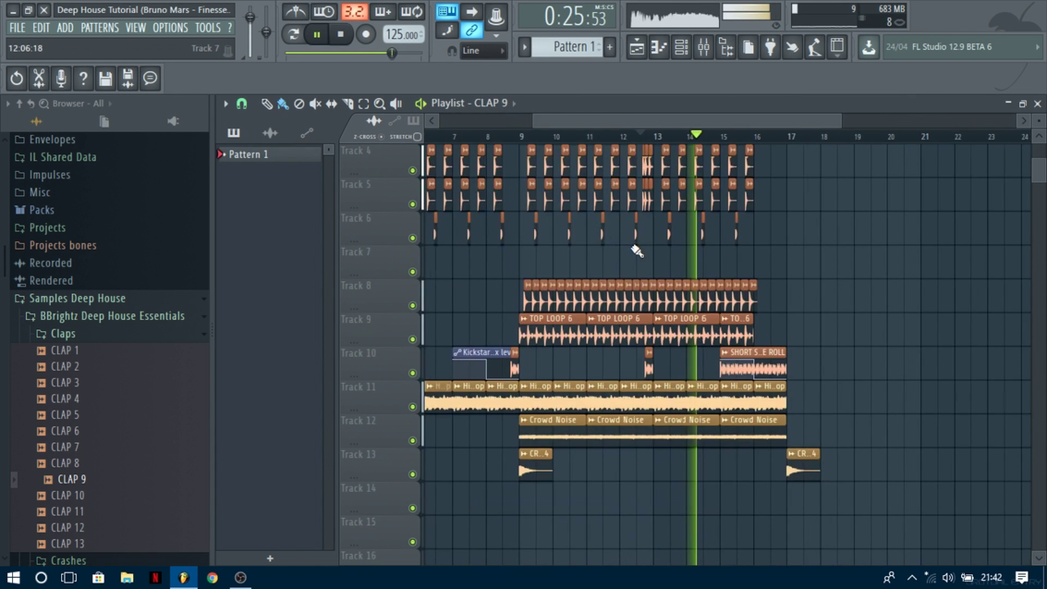
pyautogui.scroll(-3, 634, 249)
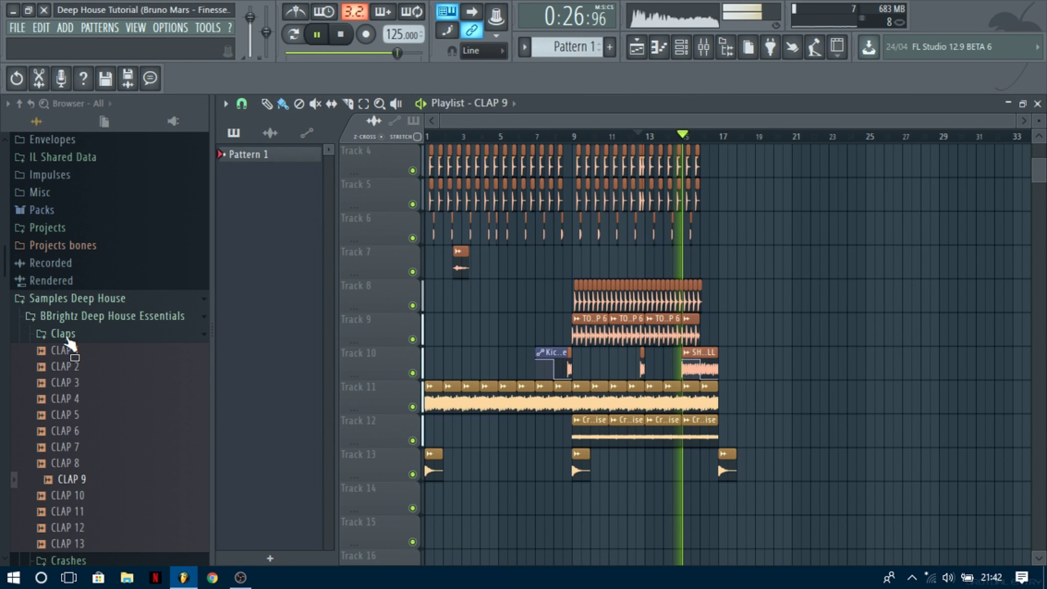
pyautogui.moveTo(69, 343); pyautogui.dragTo(467, 266)
pyautogui.press('space')
pyautogui.press('space')
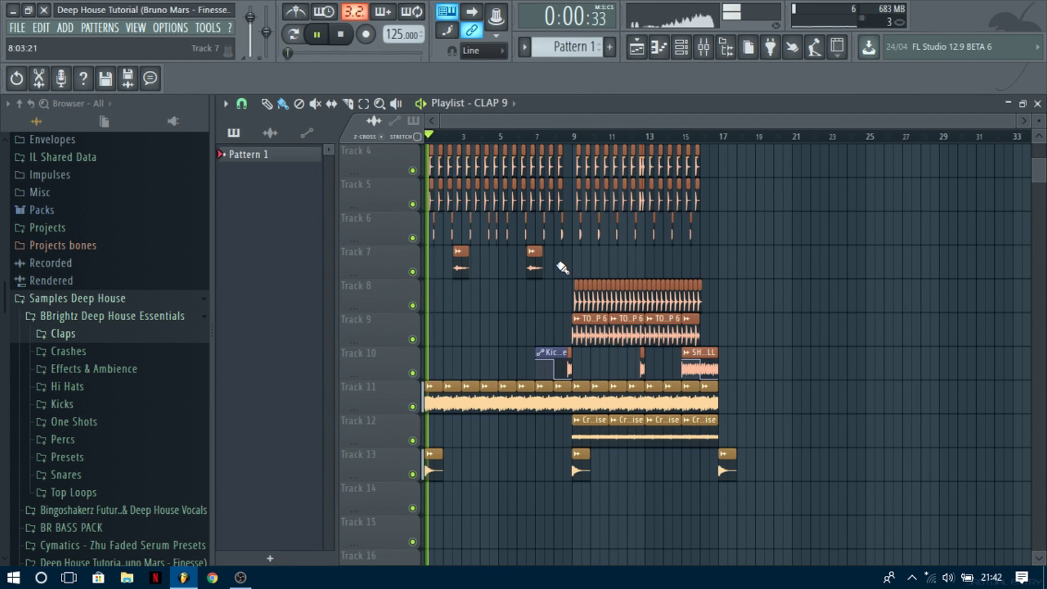
# Duplicate both CLAP 9 clips on Track 7 into bars 10 and 14, and save the project
pyautogui.scroll(3, 439, 292)
pyautogui.keyDown('ctrl'); pyautogui.moveTo(628, 264); pyautogui.dragTo(695, 282); pyautogui.keyUp('ctrl')
pyautogui.scroll(-2, 729, 277)
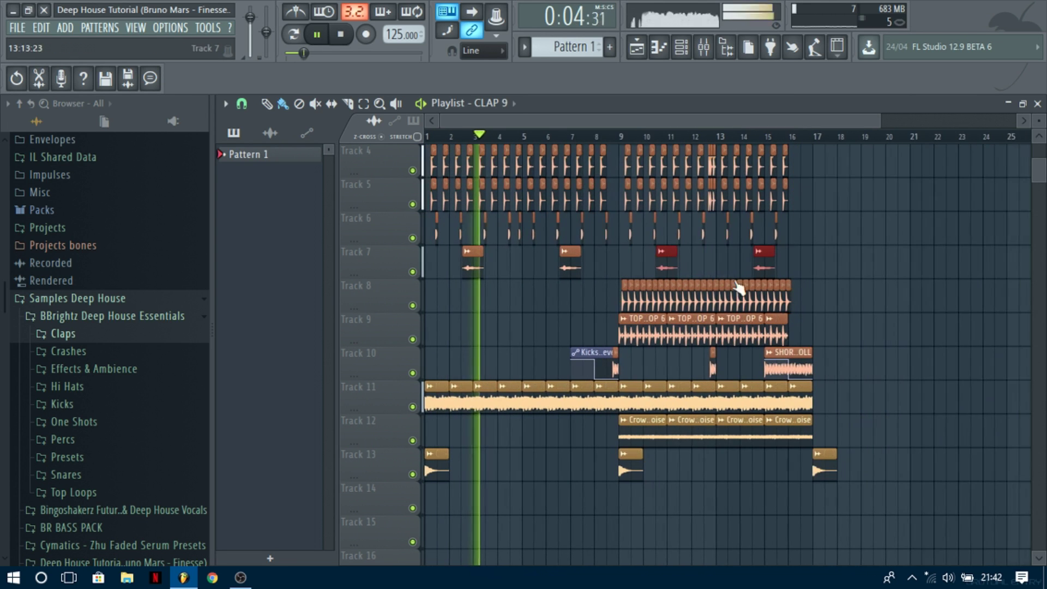
pyautogui.scroll(3, 872, 316)
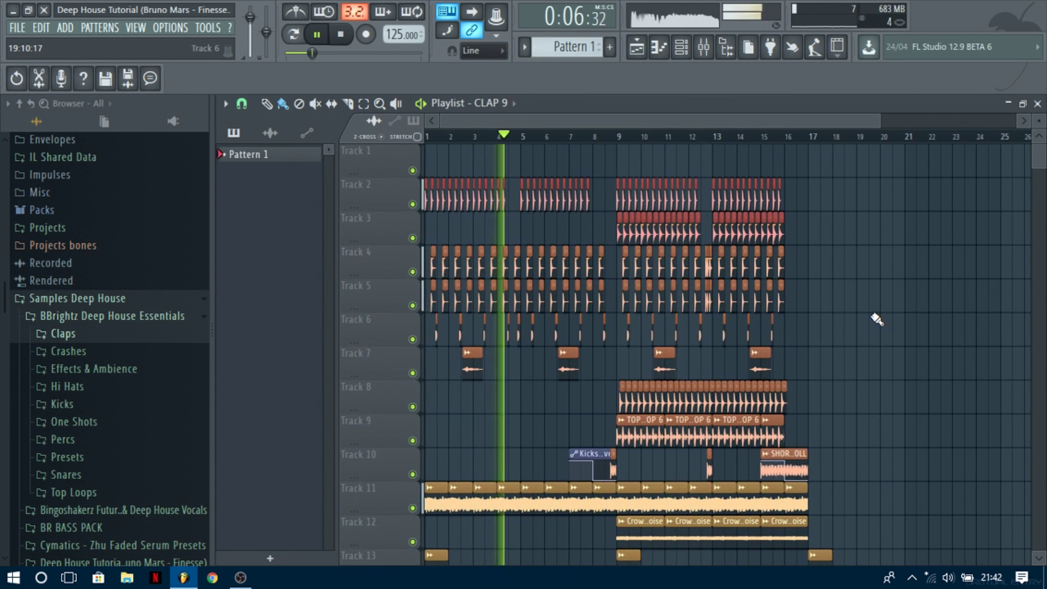
pyautogui.hotkey('ctrl', 's')
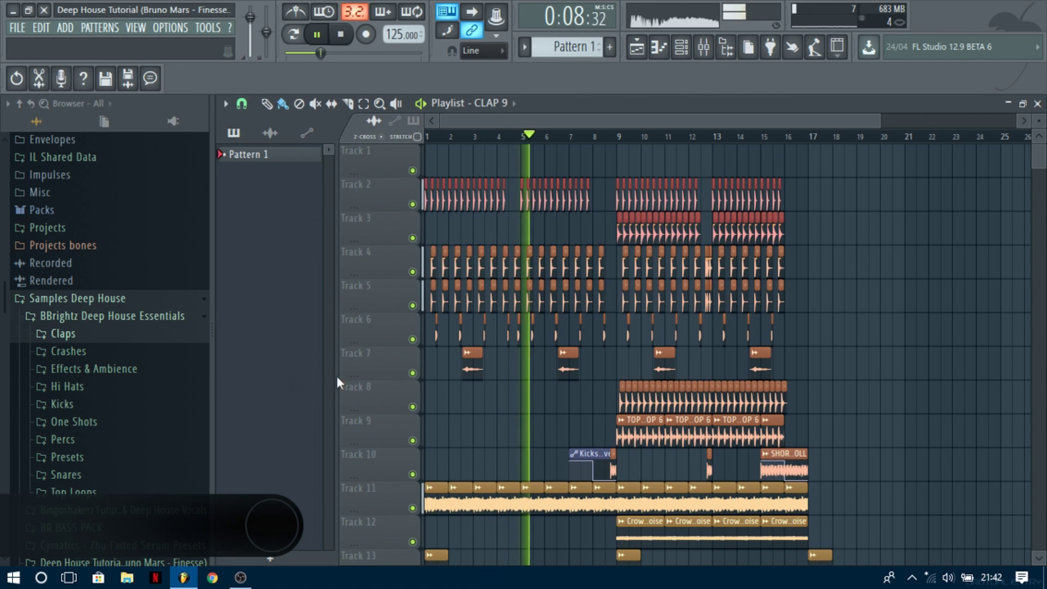
# Compare the mix with the High String Loop mixer track muted and active
pyautogui.click(703, 46)
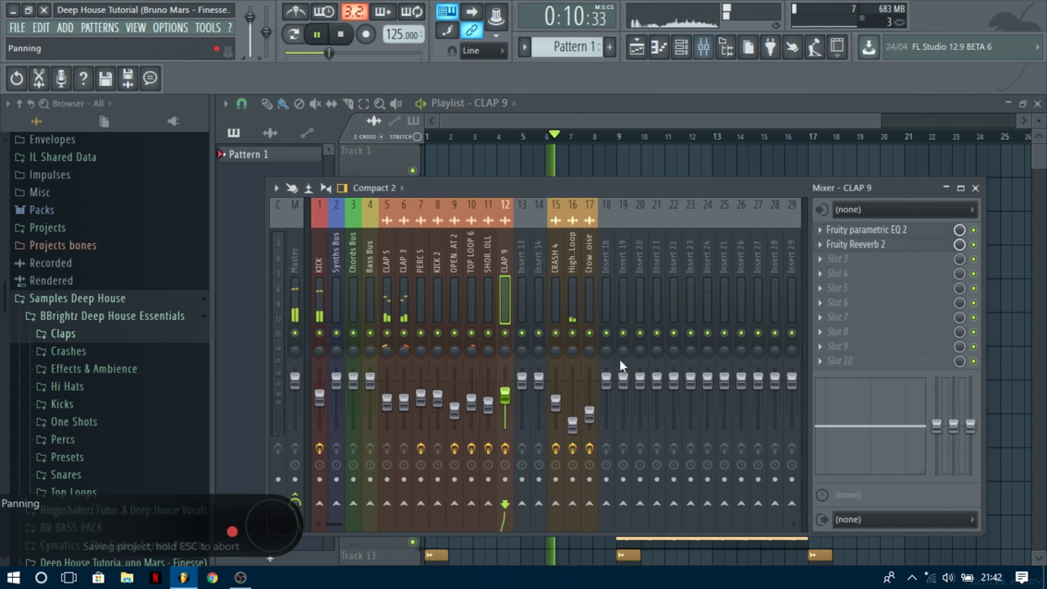
pyautogui.click(572, 332)
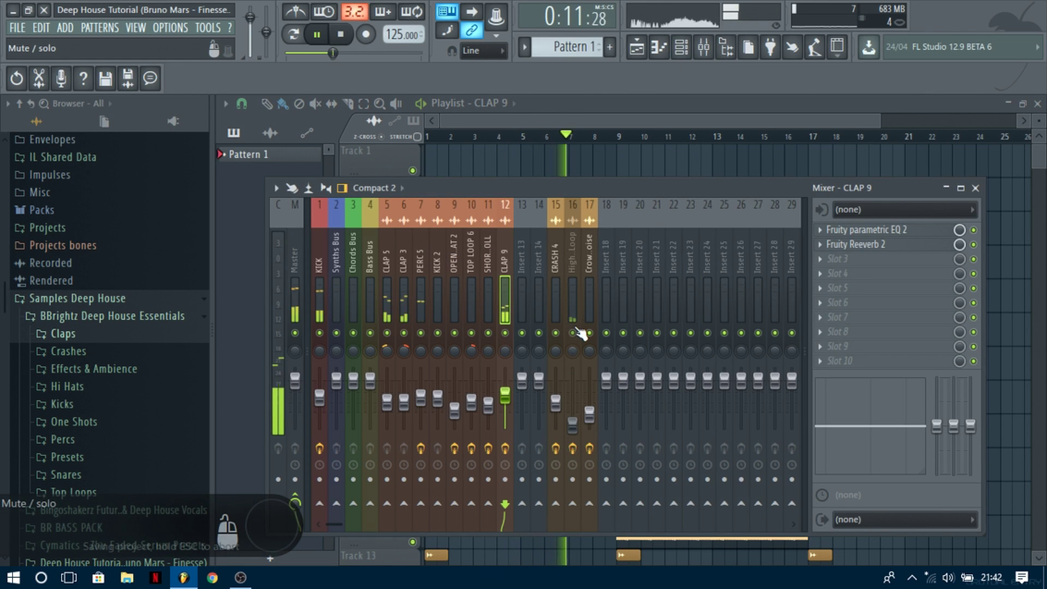
pyautogui.click(572, 425)
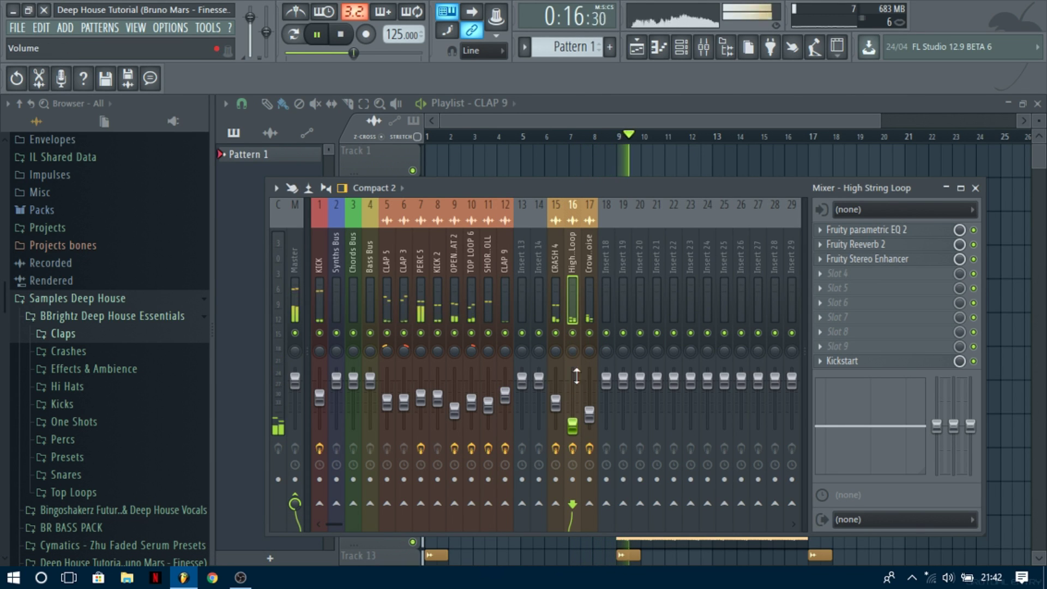
pyautogui.click(975, 189)
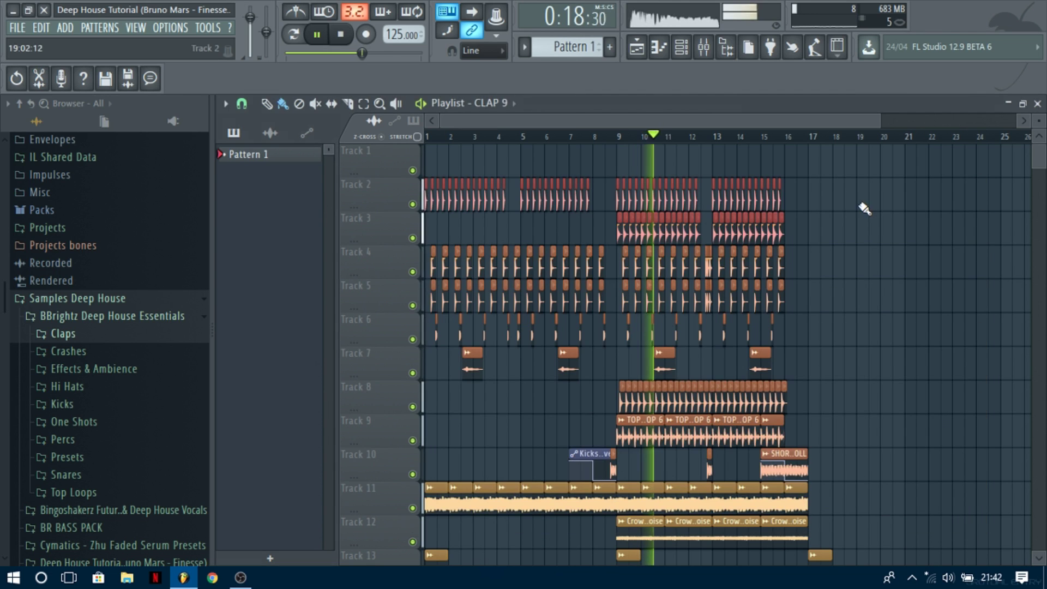
# Delete the short snare roll clip just before bar 13 on Track 10 and replay the clap fill from bar 12
pyautogui.scroll(-2, 970, 382)
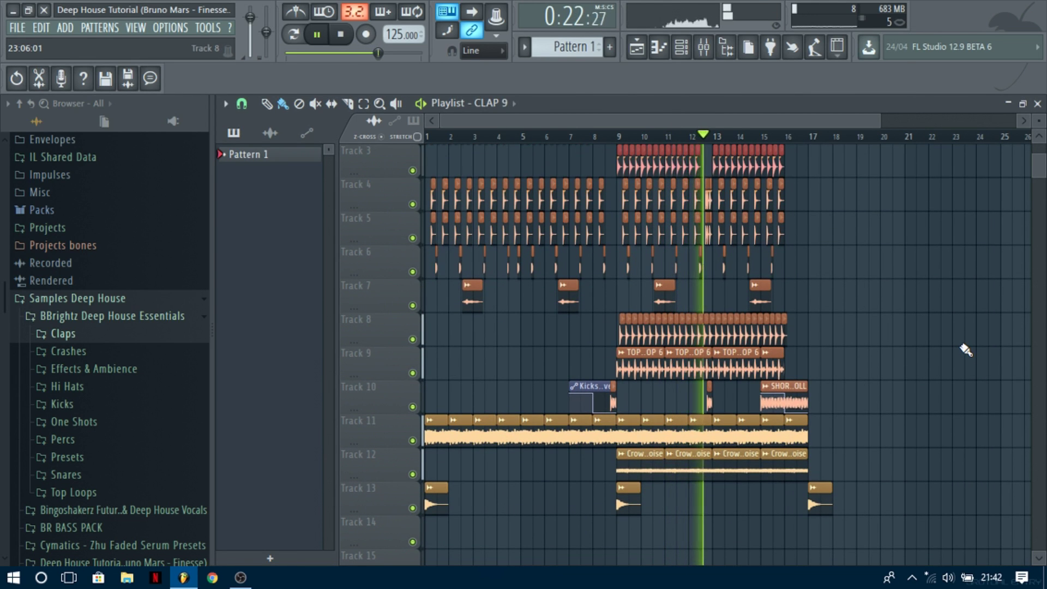
pyautogui.scroll(9, 714, 202)
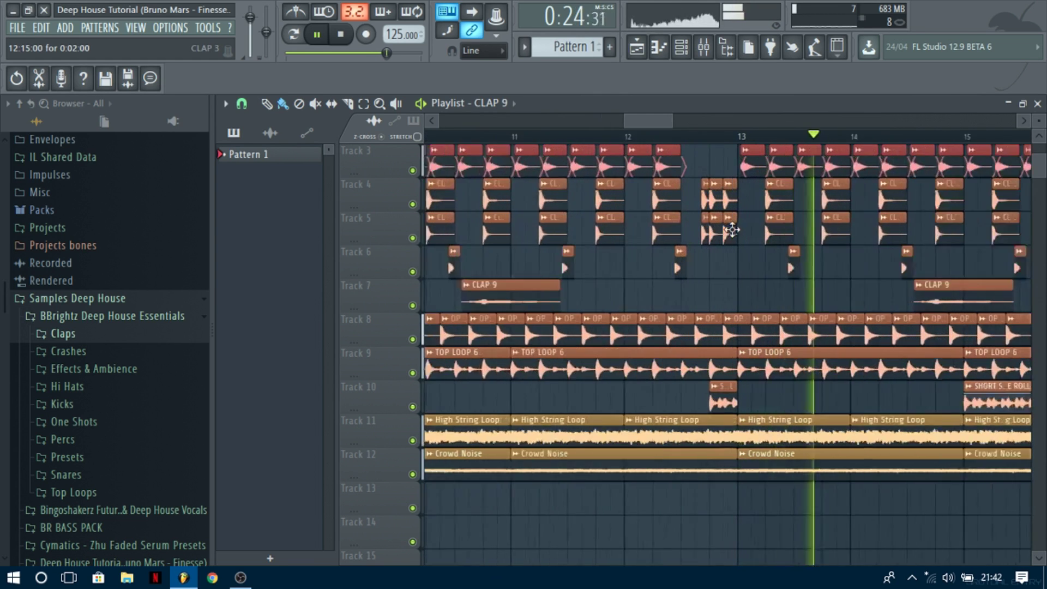
pyautogui.scroll(-1, 664, 374)
pyautogui.scroll(-4, 664, 374)
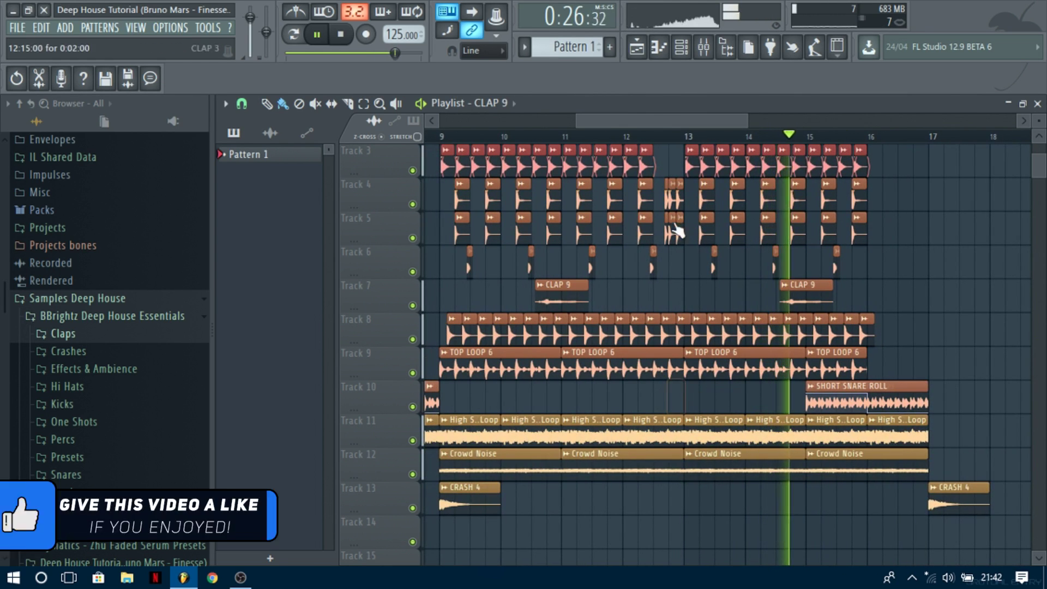
pyautogui.click(639, 140)
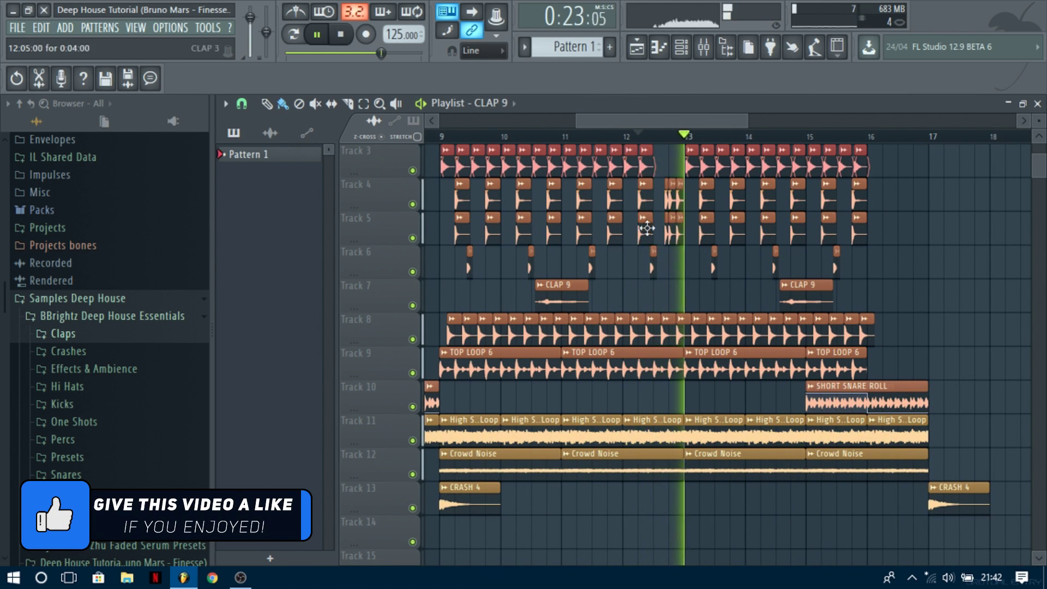
pyautogui.scroll(4, 676, 283)
pyautogui.scroll(-4, 688, 301)
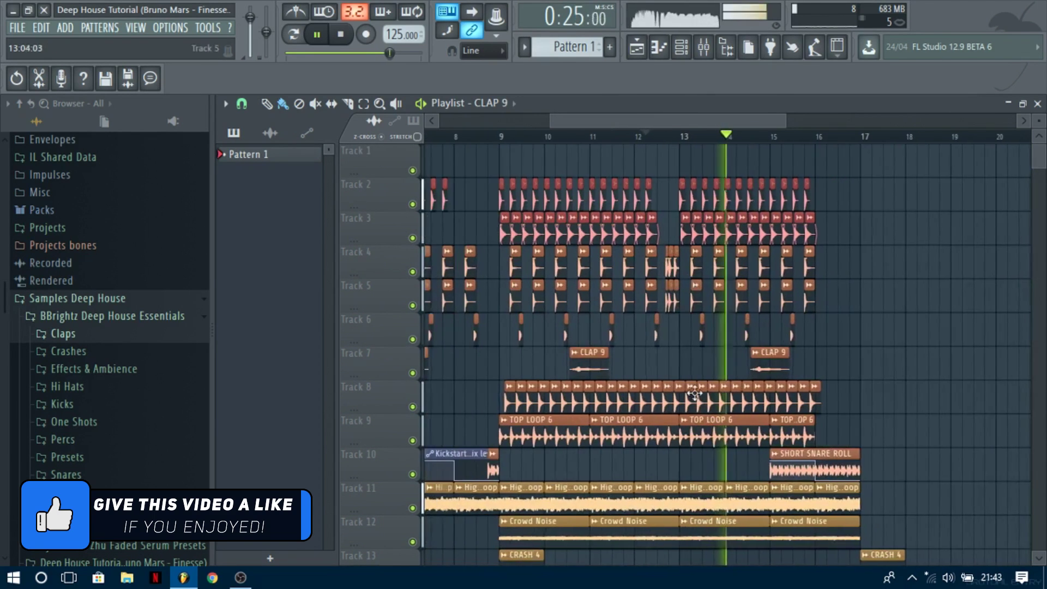
# Place CRASH 4 clips on Track 13 at bars 13, 14 and 15 during playback of the section
pyautogui.scroll(-3, 690, 381)
pyautogui.press('space')
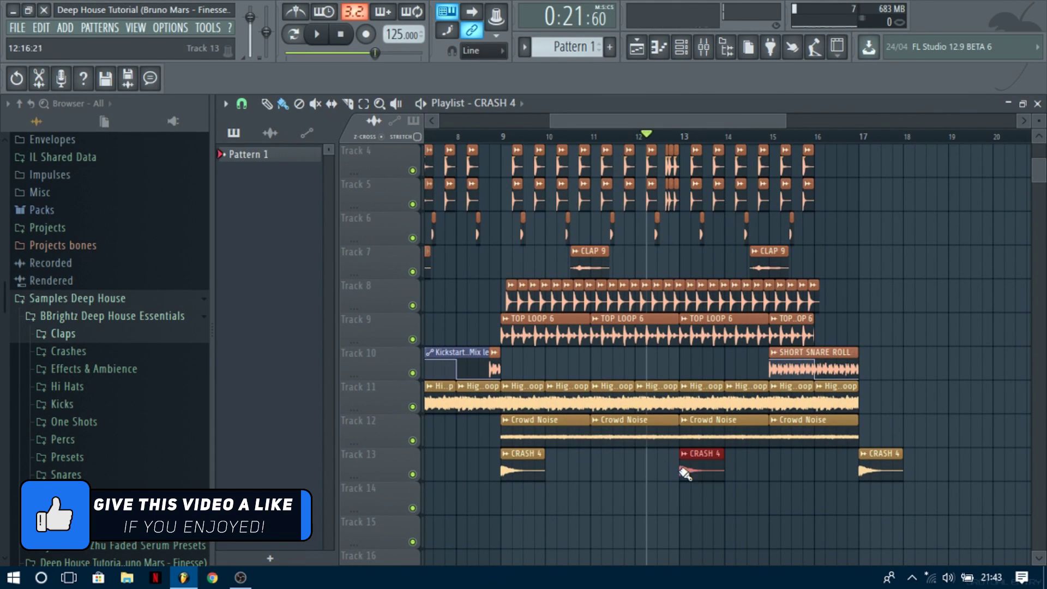
pyautogui.press('space')
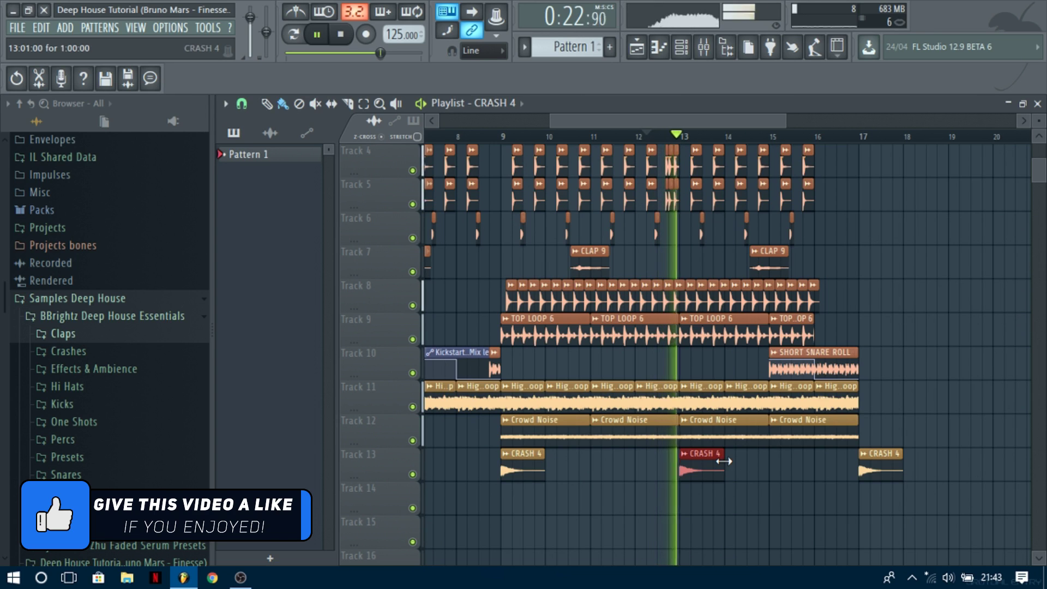
pyautogui.click(751, 462)
pyautogui.click(789, 465)
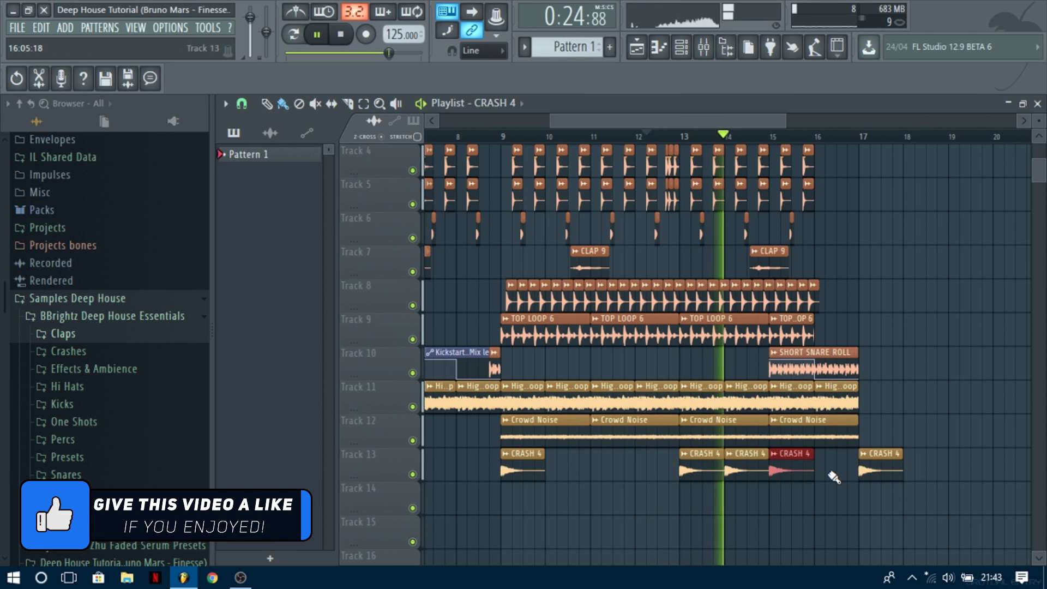
# Add a CRASH 4 clip at 15:09 on Track 13 and lengthen it up to bar 17
pyautogui.click(795, 472)
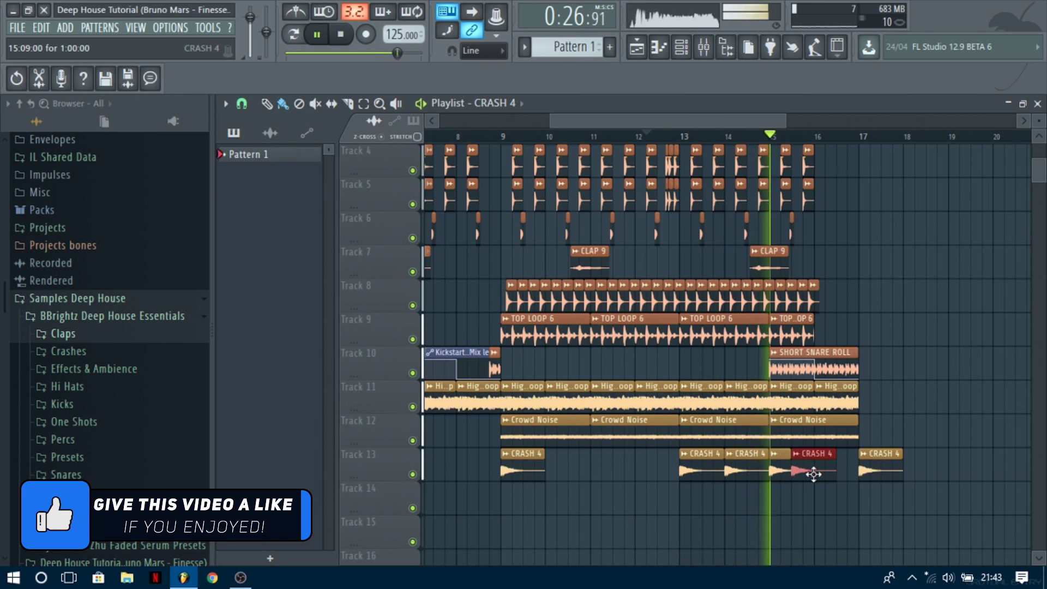
pyautogui.moveTo(834, 472); pyautogui.dragTo(850, 482)
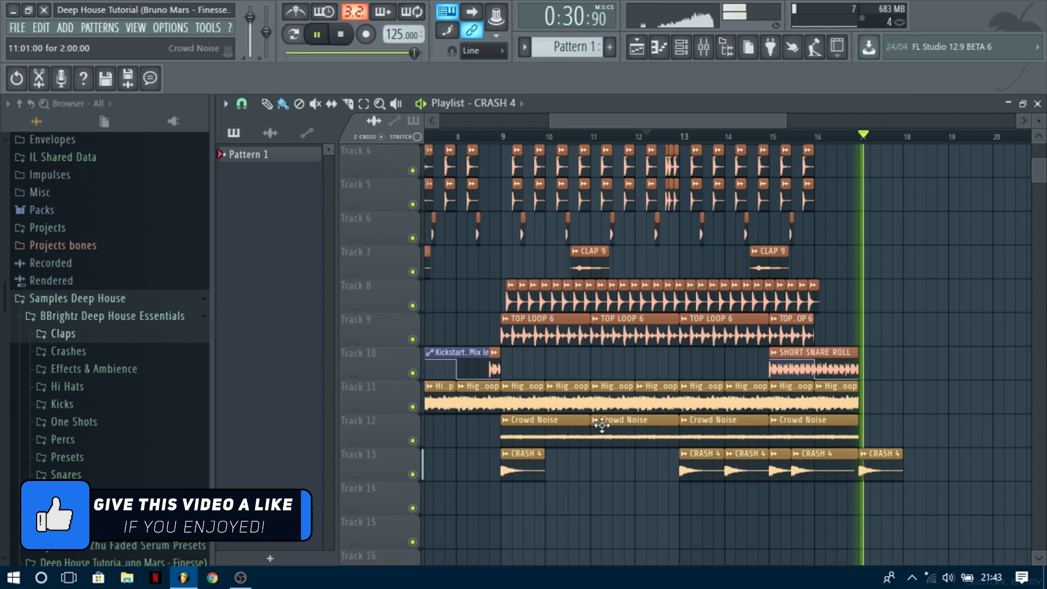
pyautogui.scroll(-3, 600, 419)
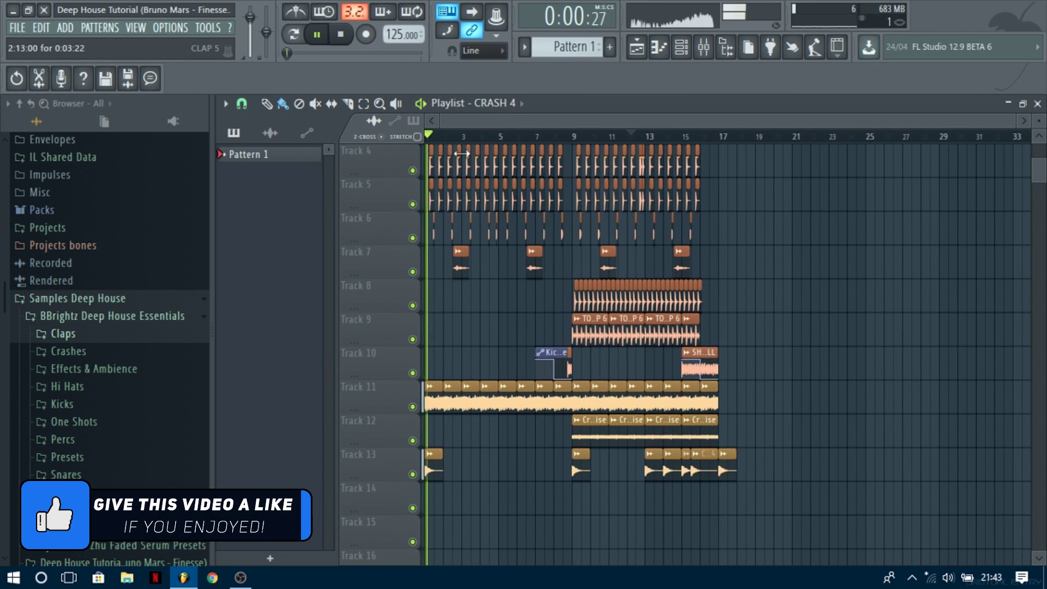
# Stop playback and place SWEEP 2 from the Effects & Ambience Sweeps folder on Track 14 at bar 9
pyautogui.press('space')
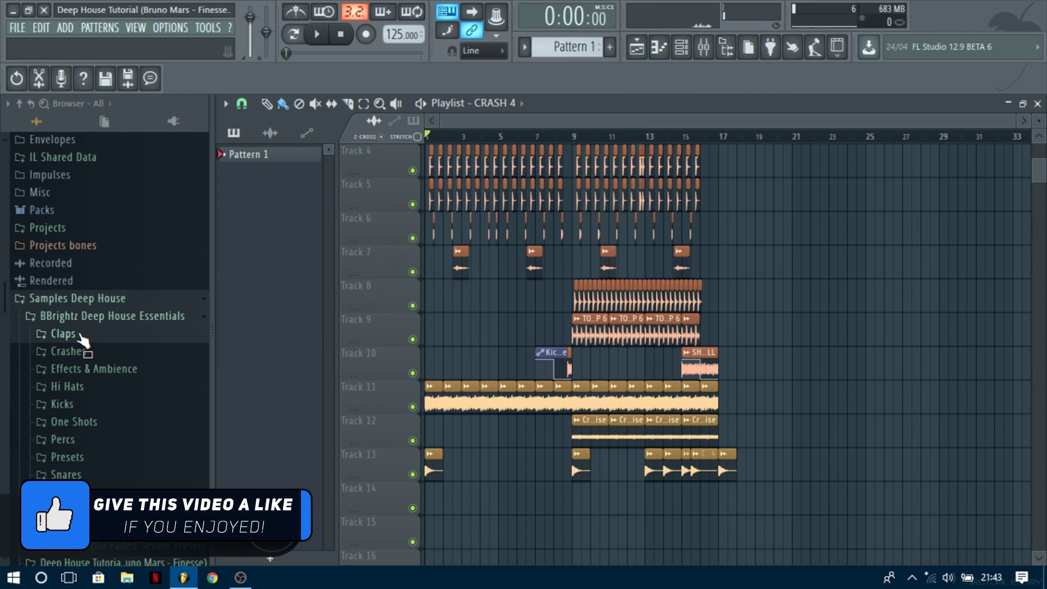
pyautogui.scroll(-8, 101, 379)
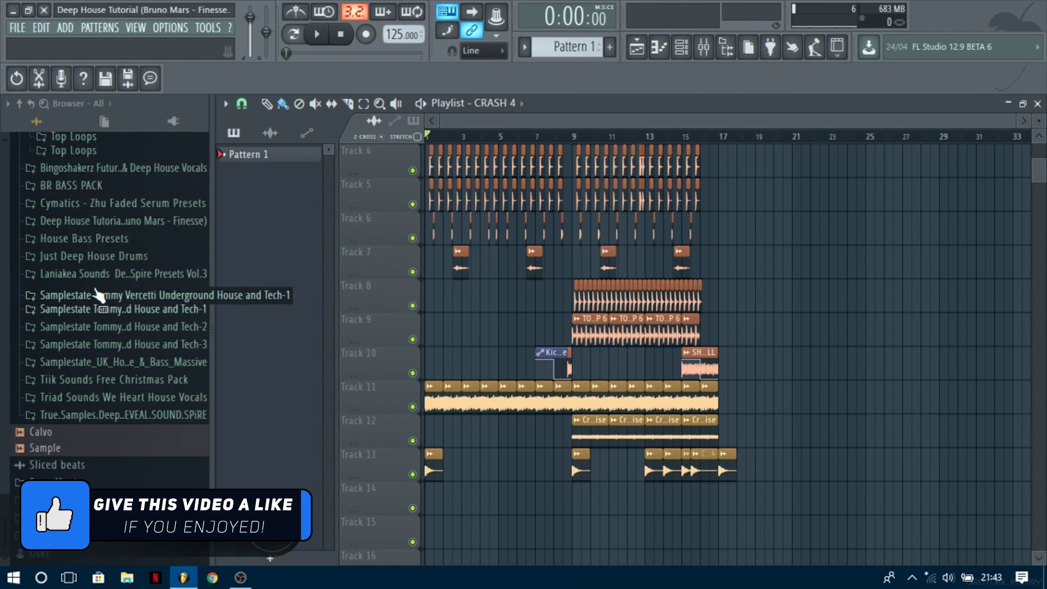
pyautogui.scroll(5, 106, 296)
pyautogui.click(81, 206)
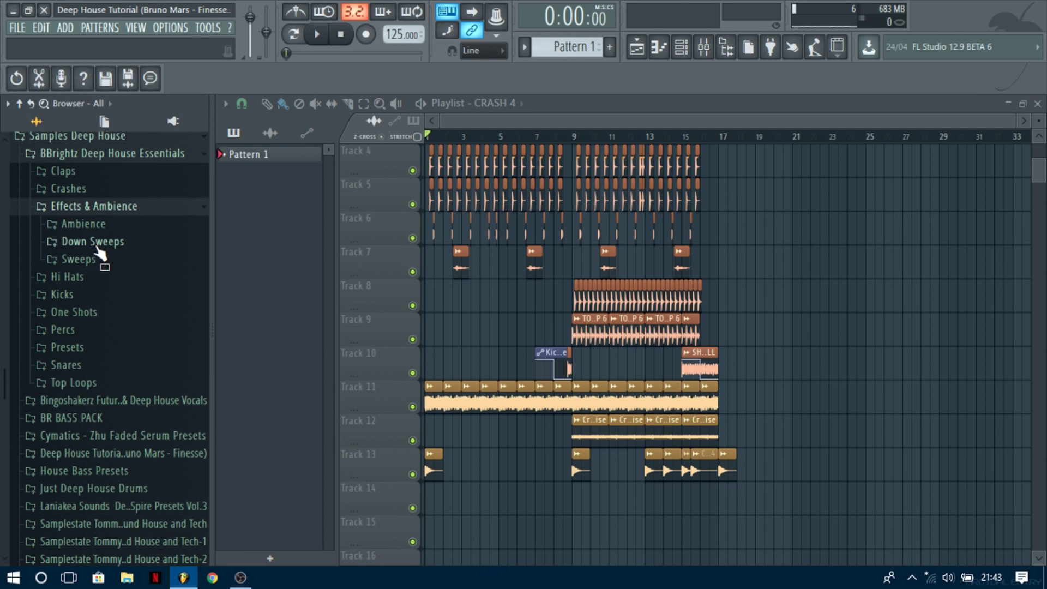
pyautogui.click(79, 259)
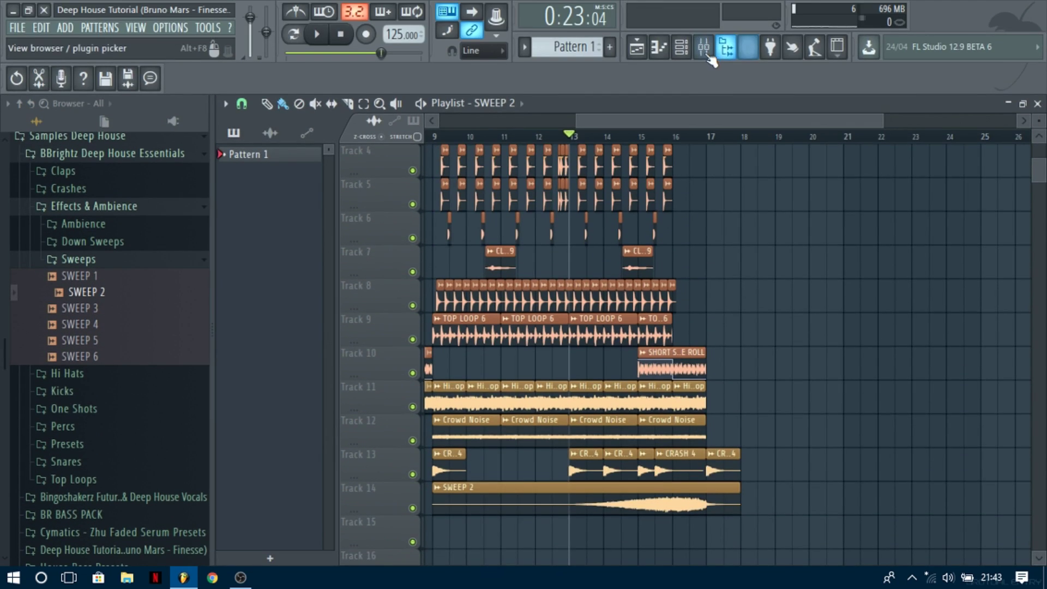
# Check SWEEP 2's level in the mixer during playback and add a second SWEEP 2 clip on Track 14 at bar 1
pyautogui.click(703, 47)
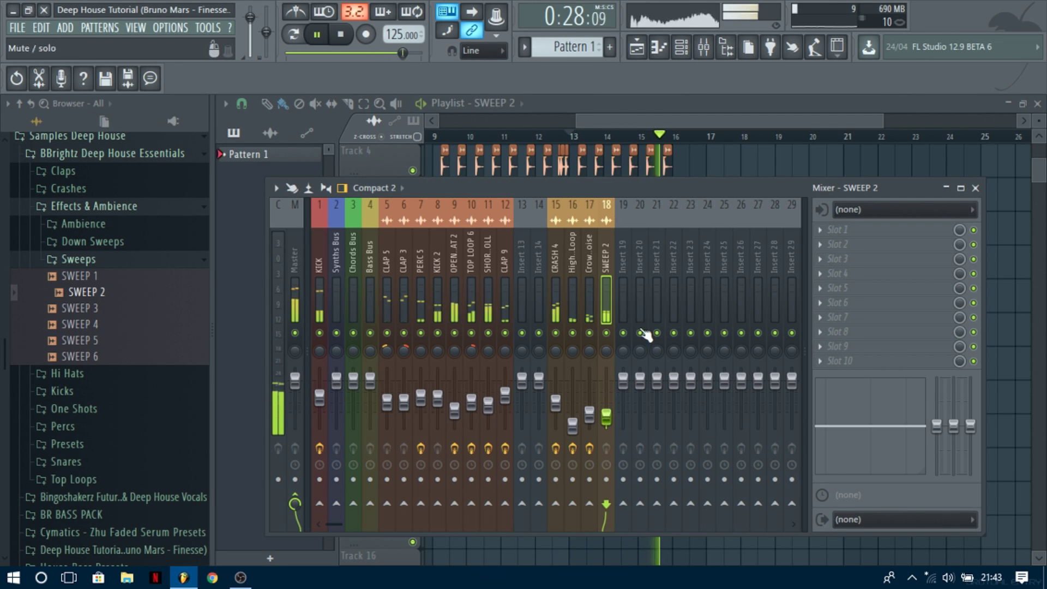
pyautogui.click(975, 188)
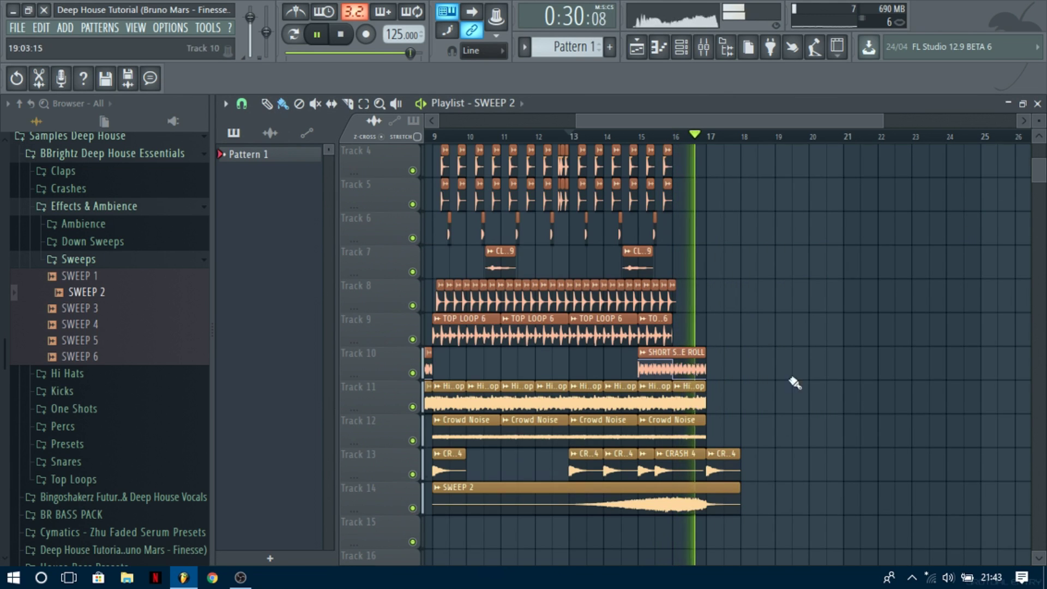
pyautogui.scroll(-3, 752, 371)
pyautogui.click(431, 432)
pyautogui.moveTo(552, 424)
pyautogui.mouseDown()
pyautogui.moveTo(555, 468)
pyautogui.moveTo(545, 432)
pyautogui.mouseUp()
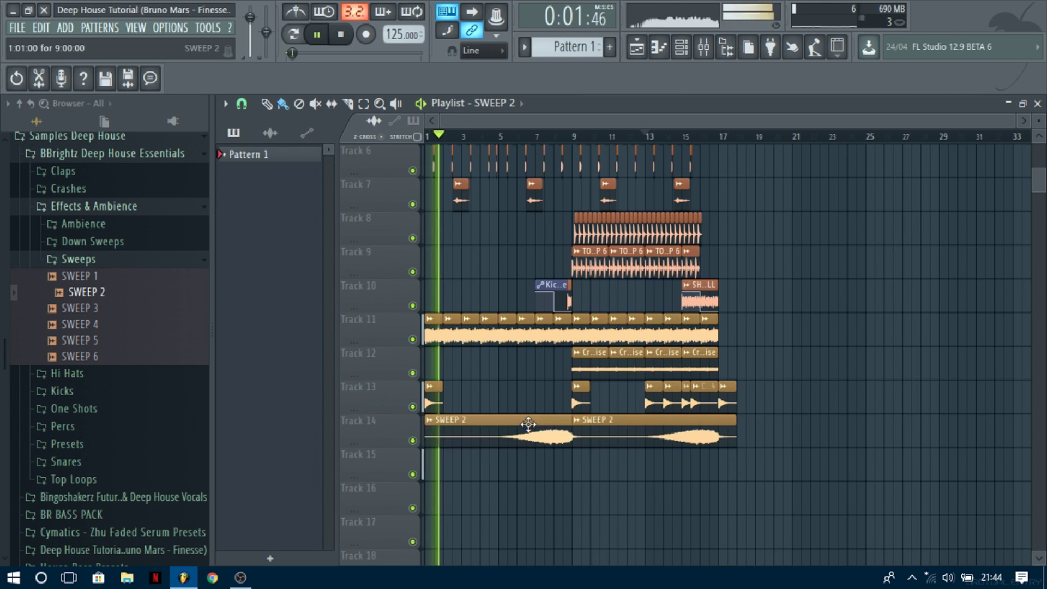
# Add SWEEP 3 on Track 15 so that it ends at bar 17, and audition the track in solo
pyautogui.press('space')
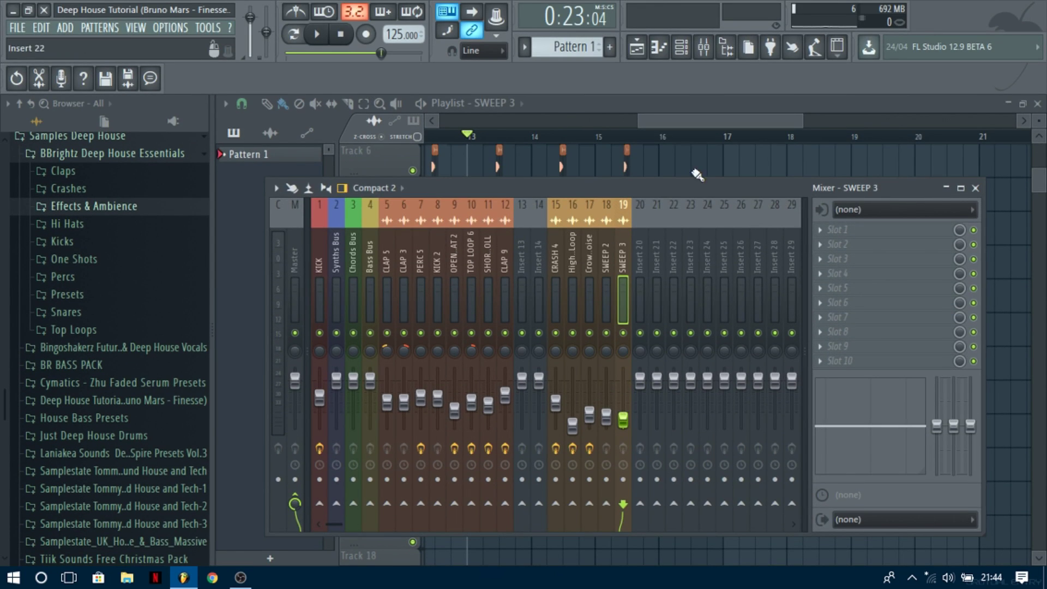
pyautogui.press('F9')
pyautogui.rightClick(412, 474)
pyautogui.press('space')
pyautogui.press('F9')
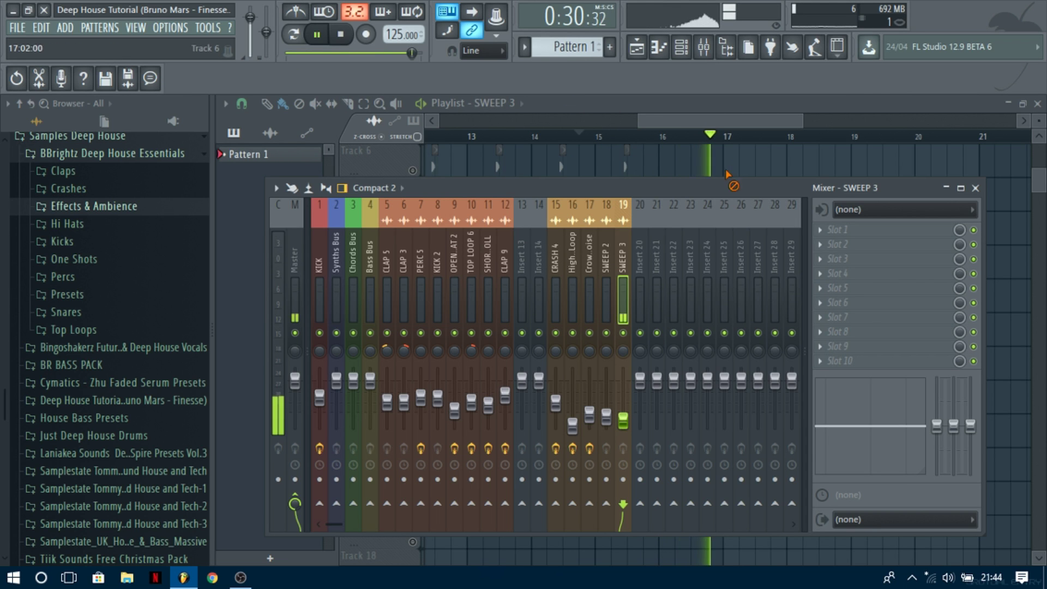
# Take Track 15 out of solo and check SWEEP 3's mixer level against the full mix
pyautogui.click(703, 47)
pyautogui.press('space')
pyautogui.rightClick(412, 474)
pyautogui.press('space')
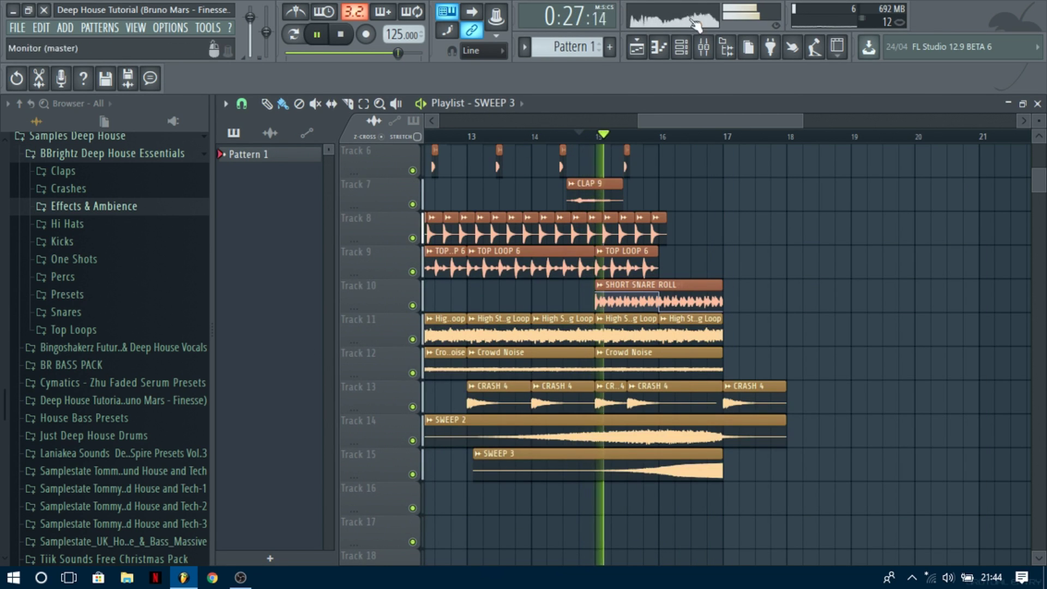
pyautogui.click(703, 47)
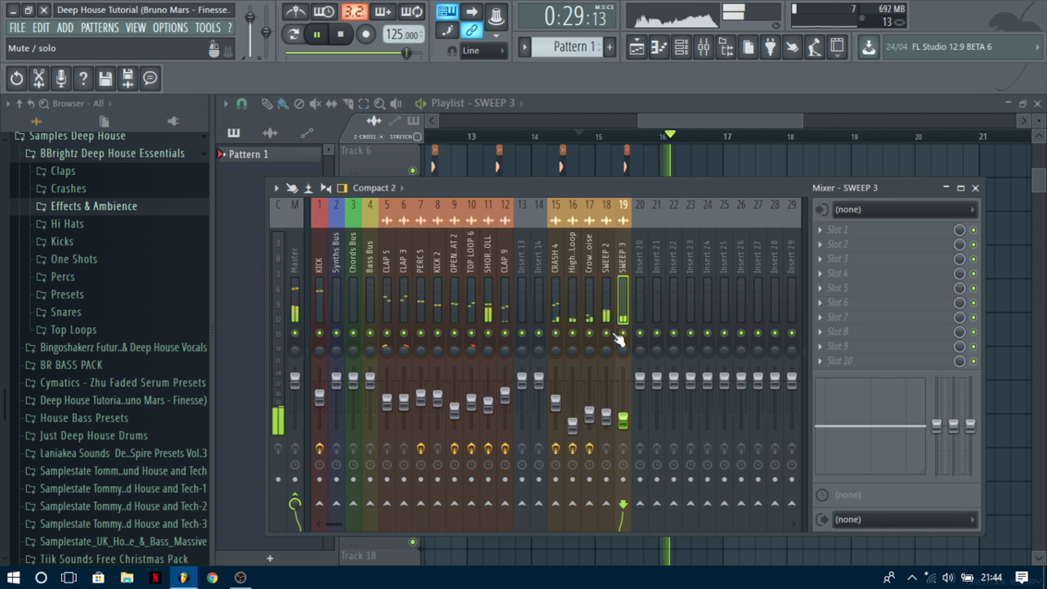
pyautogui.press('F9')
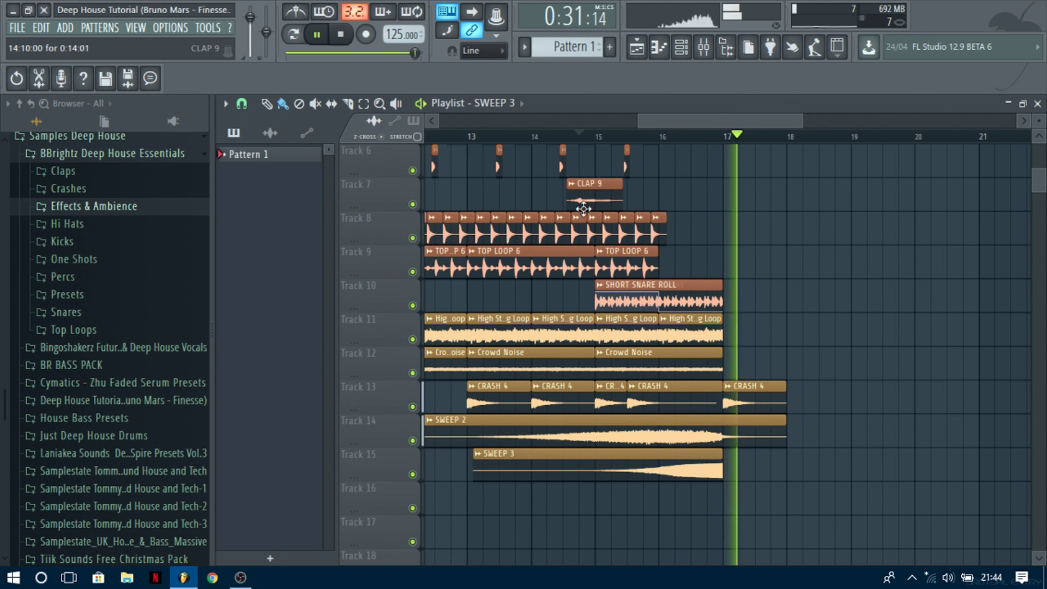
# Place Reverse Cymbal + Reverb from the Deep House Tutorial (Bruno Mars - Finesse) sample folder on Track 17 at bar 10
pyautogui.scroll(-4, 723, 241)
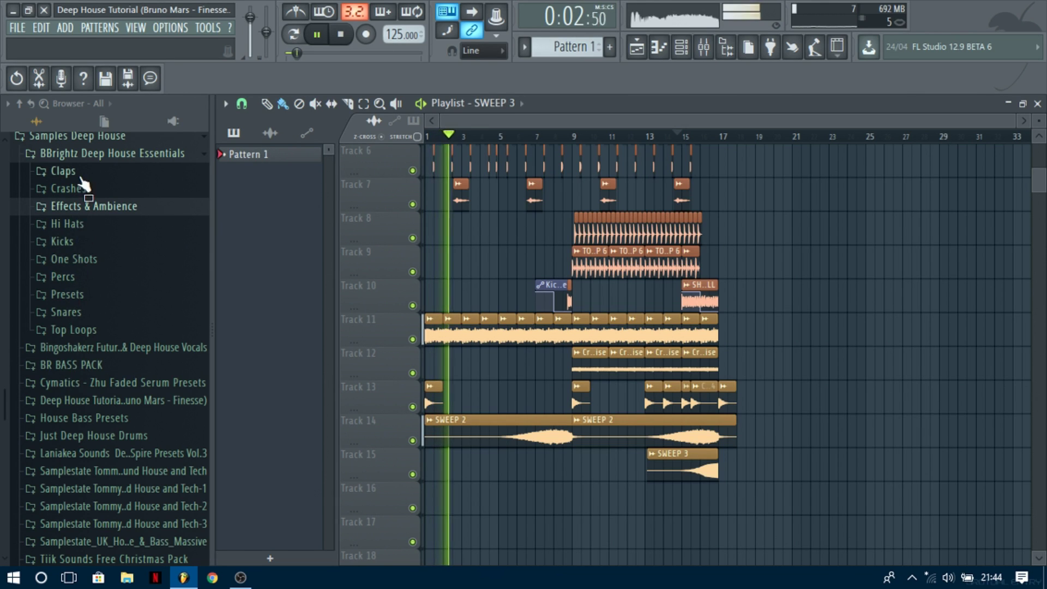
pyautogui.click(77, 154)
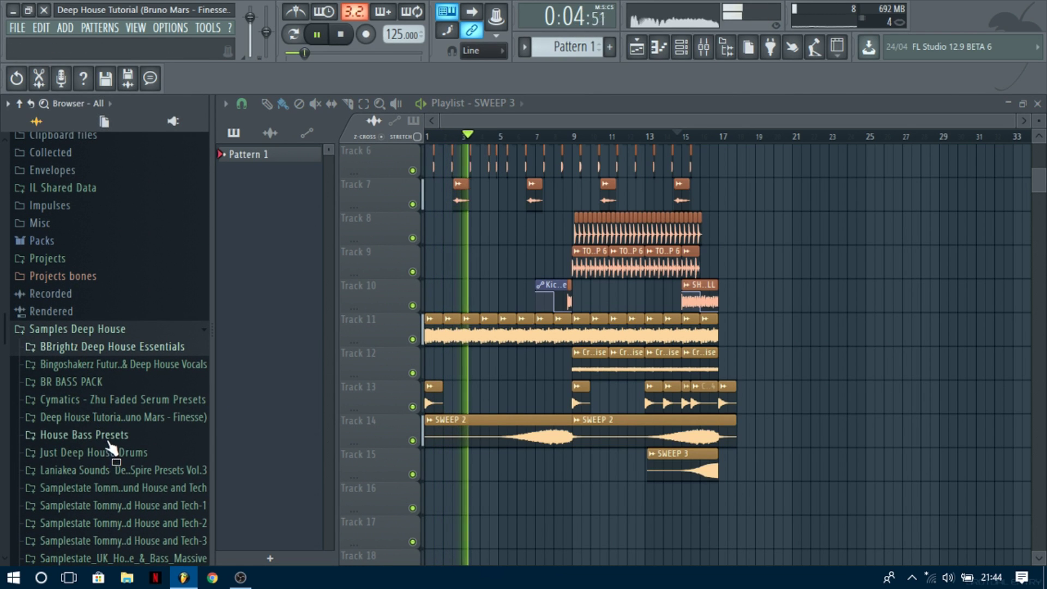
pyautogui.click(109, 417)
pyautogui.press('space')
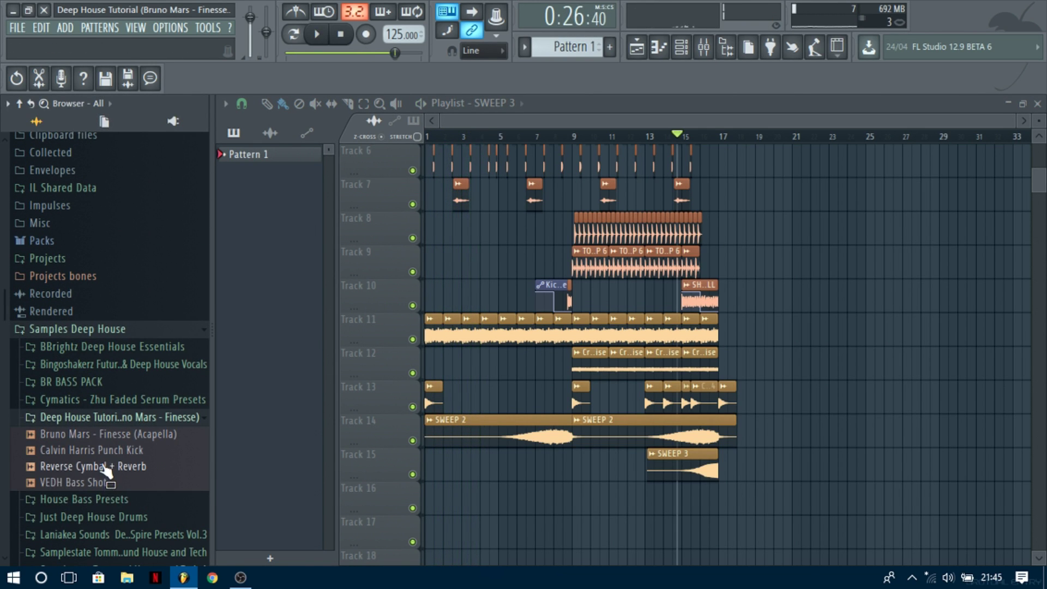
pyautogui.moveTo(109, 470); pyautogui.dragTo(614, 536)
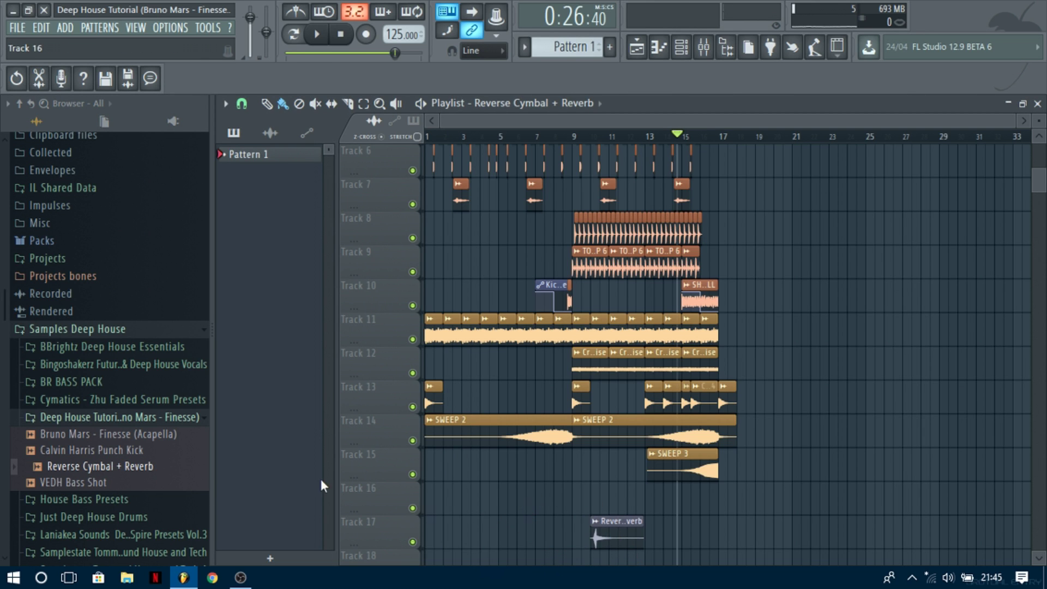
# Move the Reverse Cymbal + Reverb clip to Track 16, aligning its peak with bar 5 and its end with bar 7
pyautogui.scroll(-2, 430, 172)
pyautogui.moveTo(433, 140); pyautogui.dragTo(426, 141)
pyautogui.press('space')
pyautogui.scroll(4, 638, 493)
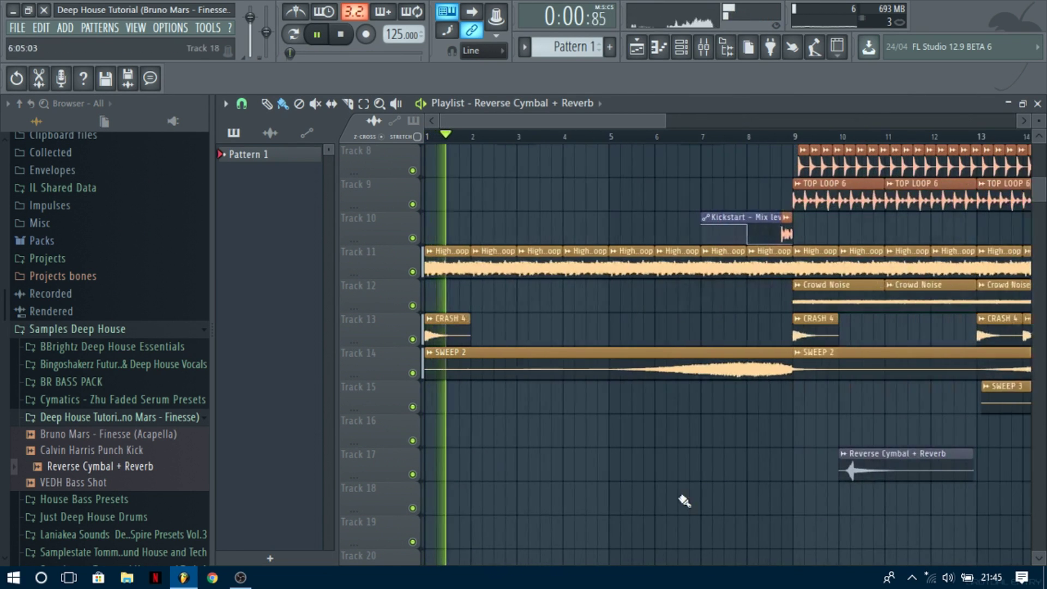
pyautogui.scroll(-1, 654, 495)
pyautogui.moveTo(815, 464); pyautogui.dragTo(619, 440)
pyautogui.scroll(4, 583, 434)
pyautogui.scroll(-5, 537, 467)
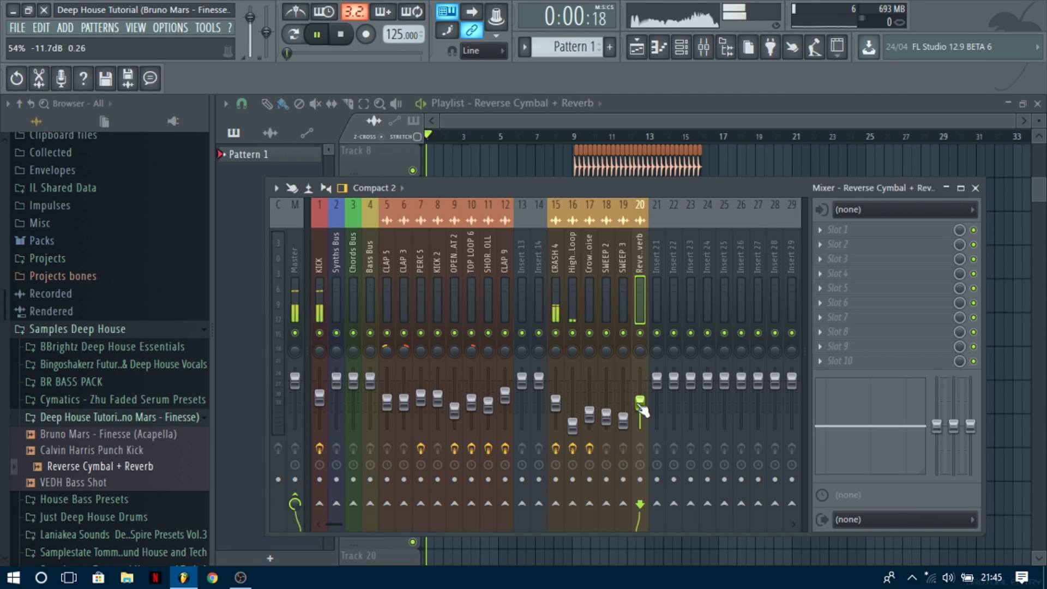
# Lower the fader of the Reverse Cymbal + Reverb mixer track while the section plays
pyautogui.click(702, 47)
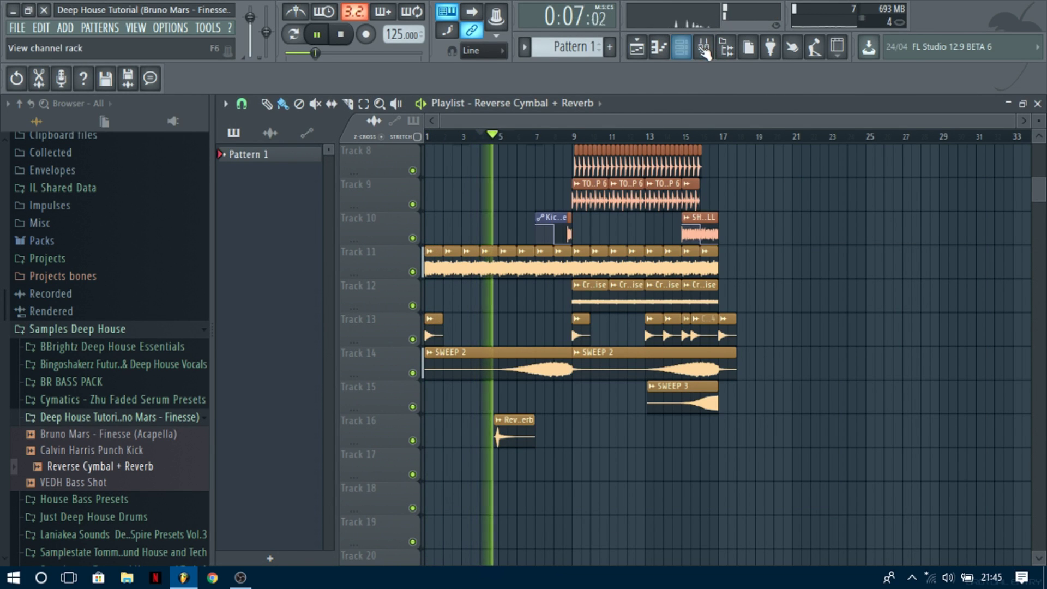
pyautogui.click(702, 47)
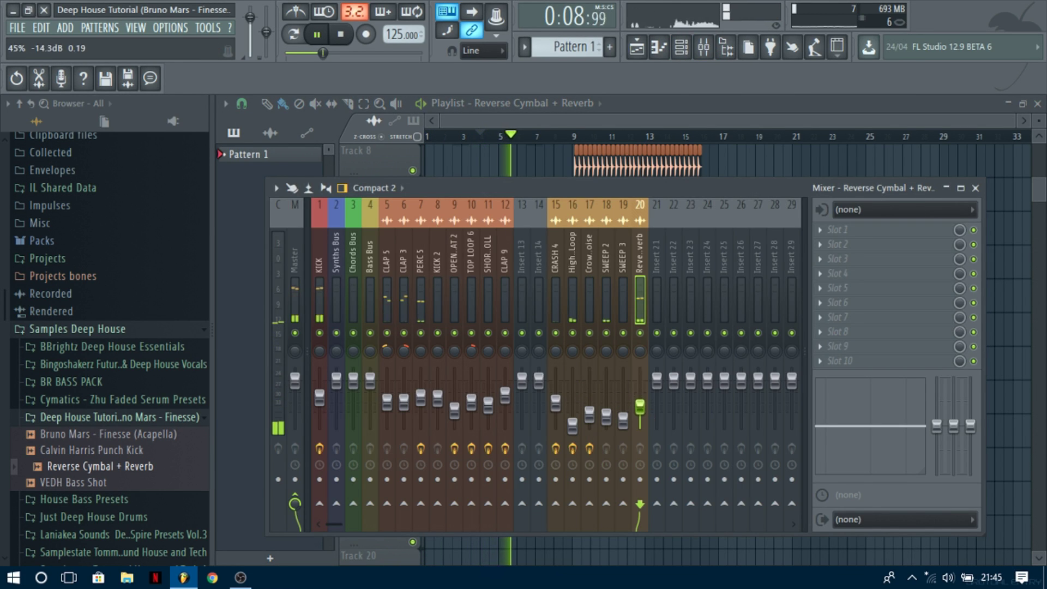
pyautogui.click(820, 229)
pyautogui.press('Escape')
pyautogui.press('Escape')
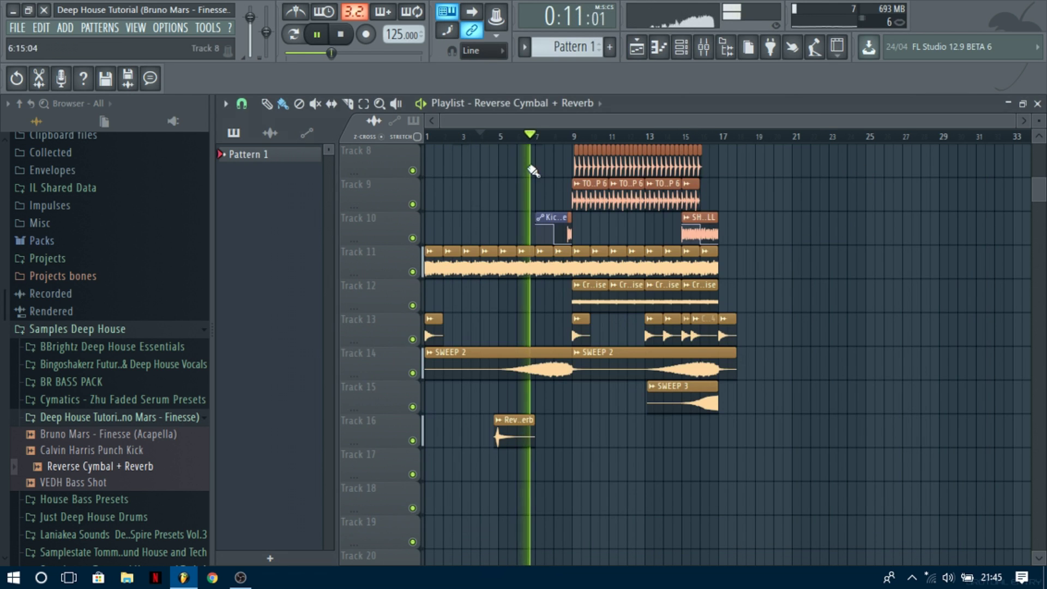
# Copy the Reverse Cymbal + Reverb clip further along Track 16, aligning its peak with bar 13
pyautogui.moveTo(511, 436); pyautogui.dragTo(659, 435)
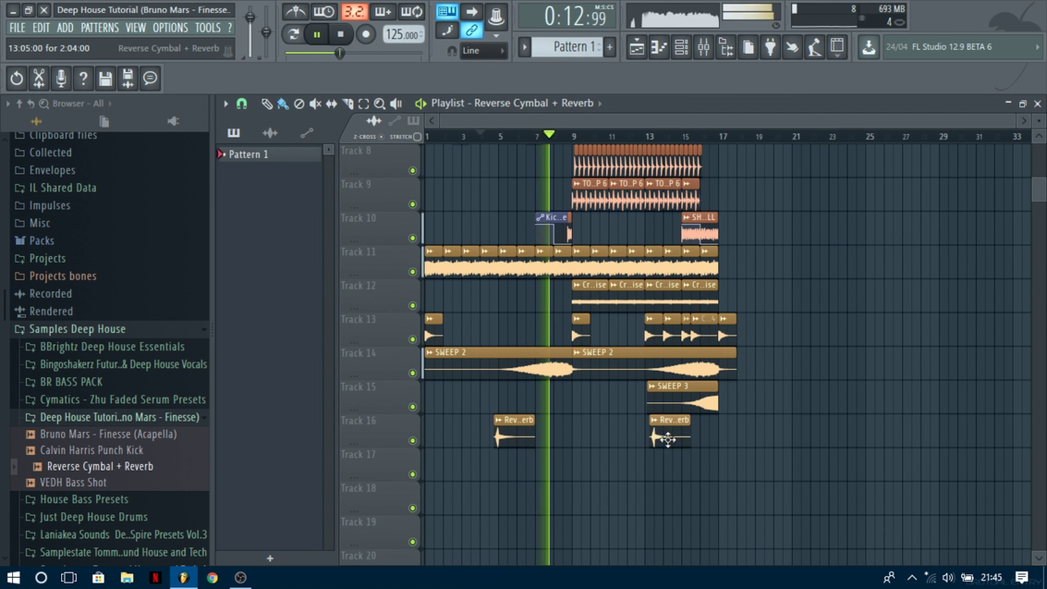
pyautogui.scroll(5, 657, 439)
pyautogui.scroll(4, 640, 466)
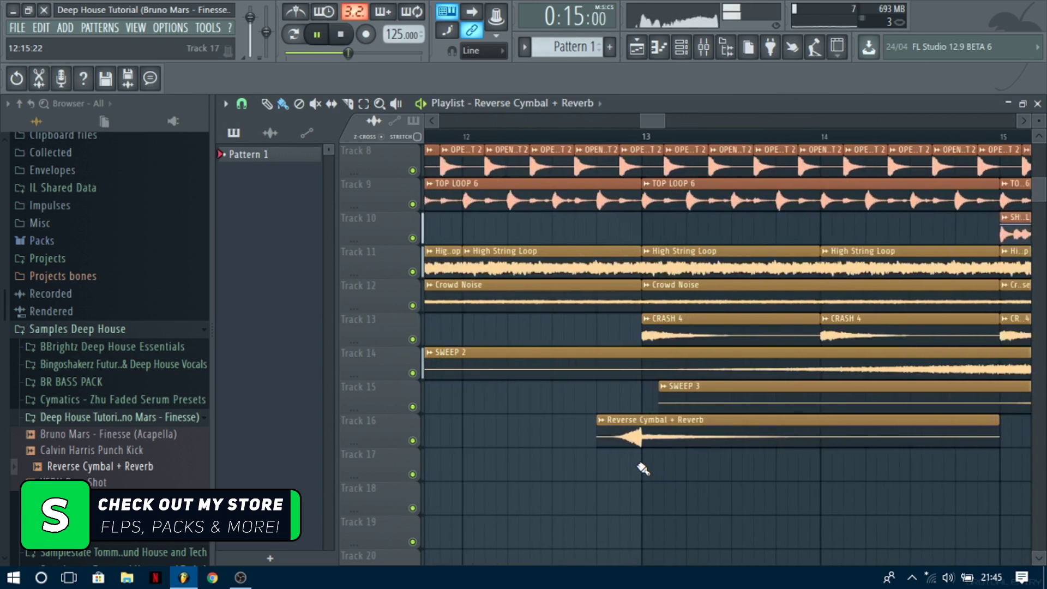
pyautogui.scroll(-2, 641, 467)
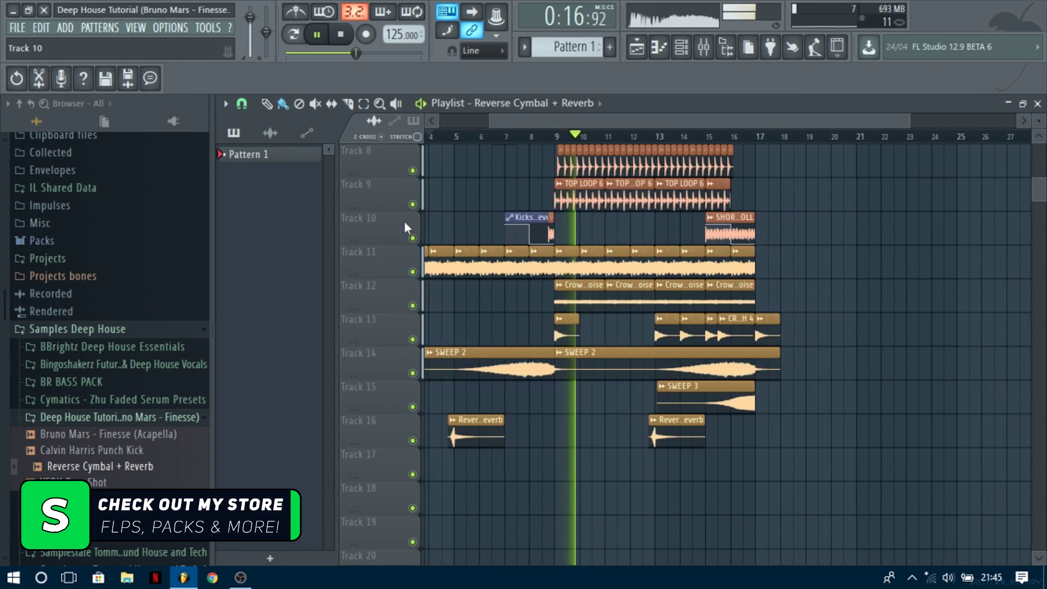
# Solo Track 10 and load Fruity Parametric EQ 2 into slot 1 of the SHORT SNARE ROLL mixer track
pyautogui.keyDown('ctrl'); pyautogui.click(412, 238); pyautogui.keyUp('ctrl')
pyautogui.press('space')
pyautogui.press('space')
pyautogui.press('F9')
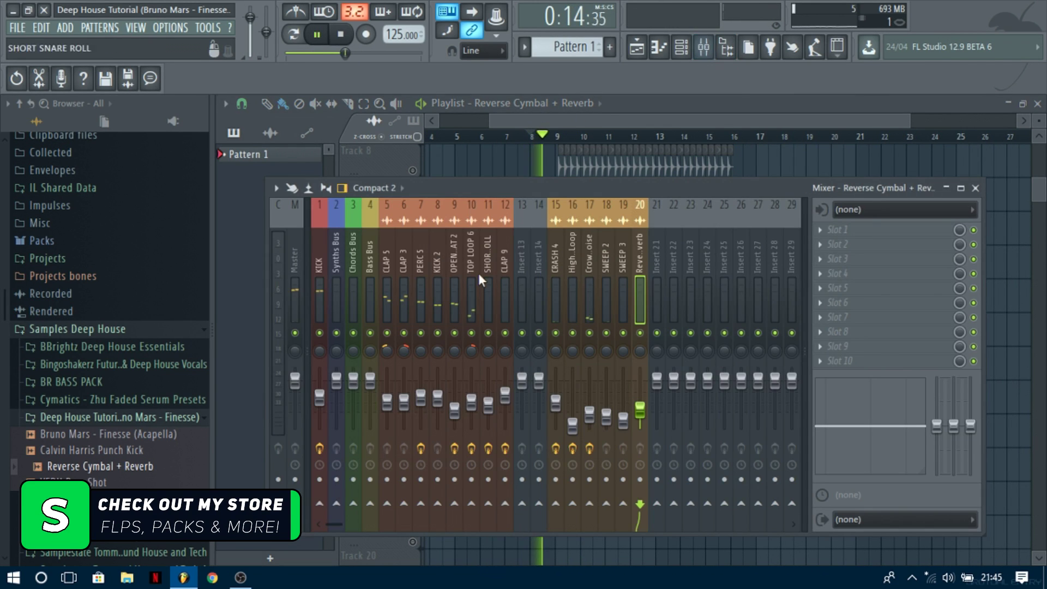
pyautogui.click(471, 255)
pyautogui.click(488, 251)
pyautogui.press('space')
pyautogui.click(842, 230)
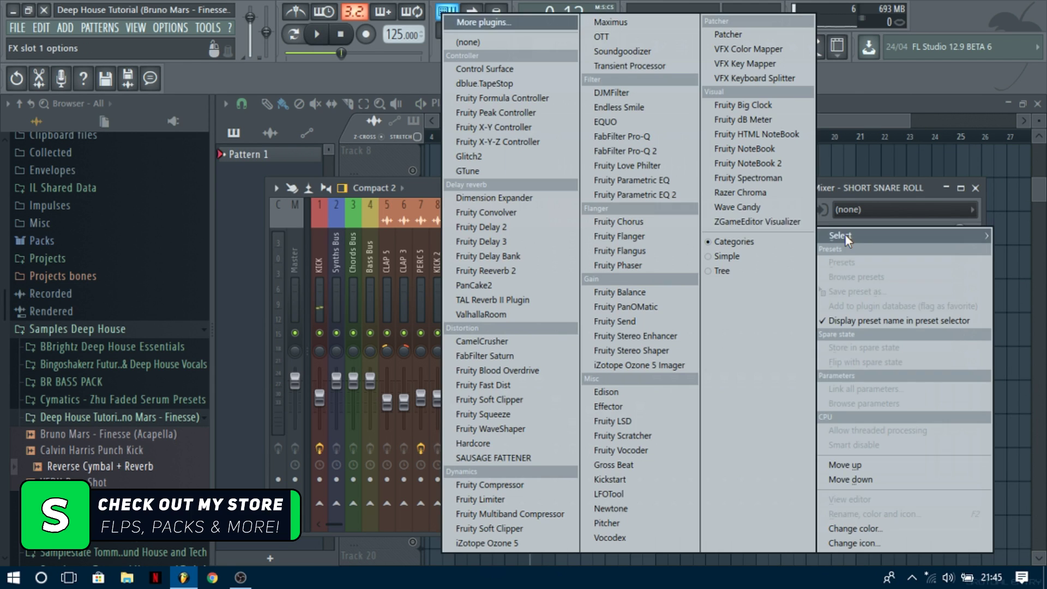
pyautogui.click(652, 194)
# Boost the snare roll's highs with band 7 raised about 6 dB near 6 kHz and band 6 lifted slightly
pyautogui.press('space')
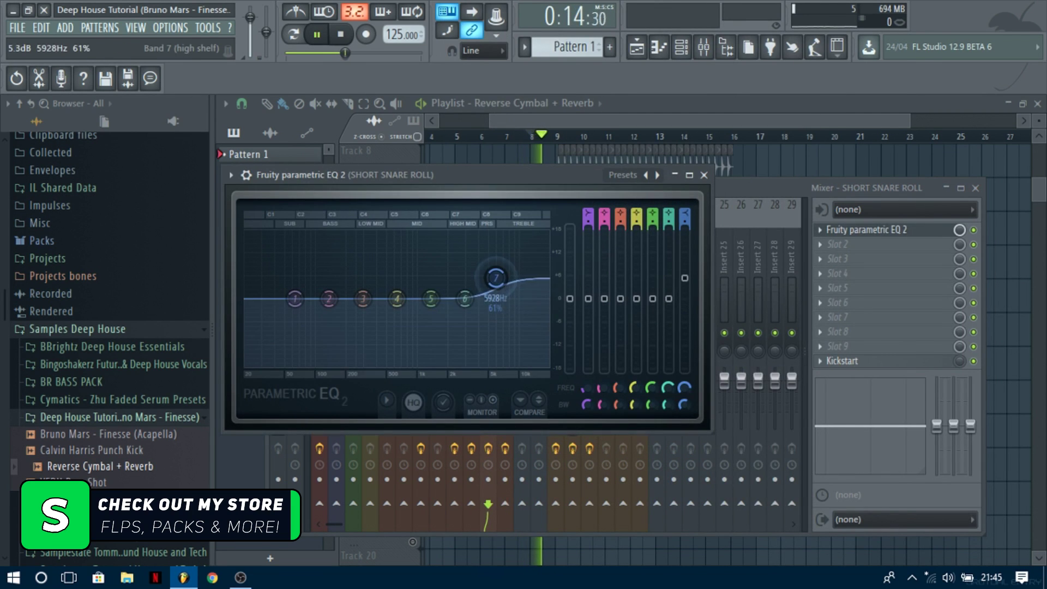
pyautogui.moveTo(464, 299); pyautogui.dragTo(467, 290)
pyautogui.press('space')
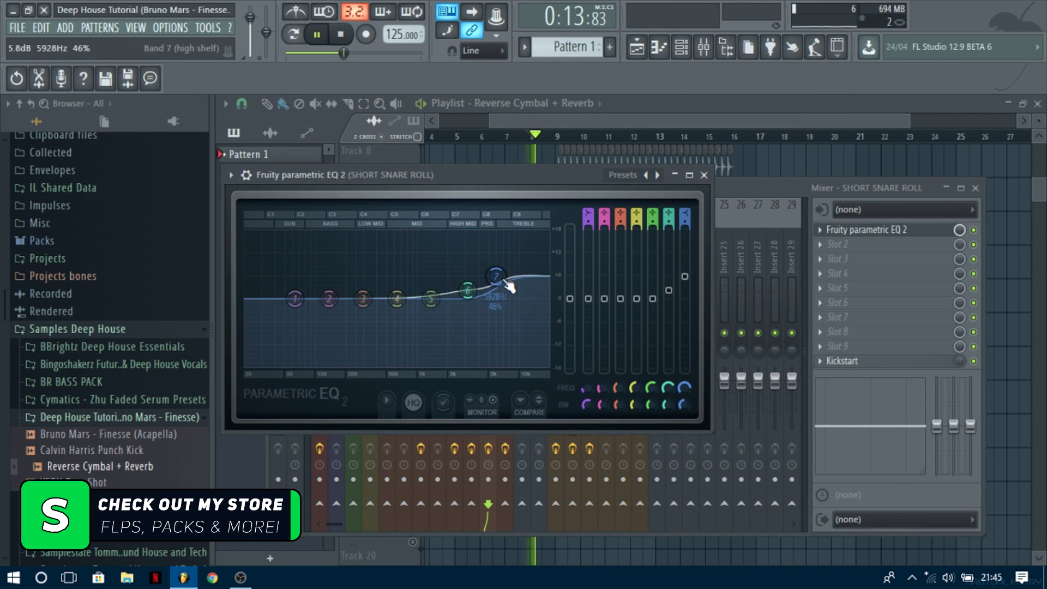
pyautogui.click(689, 174)
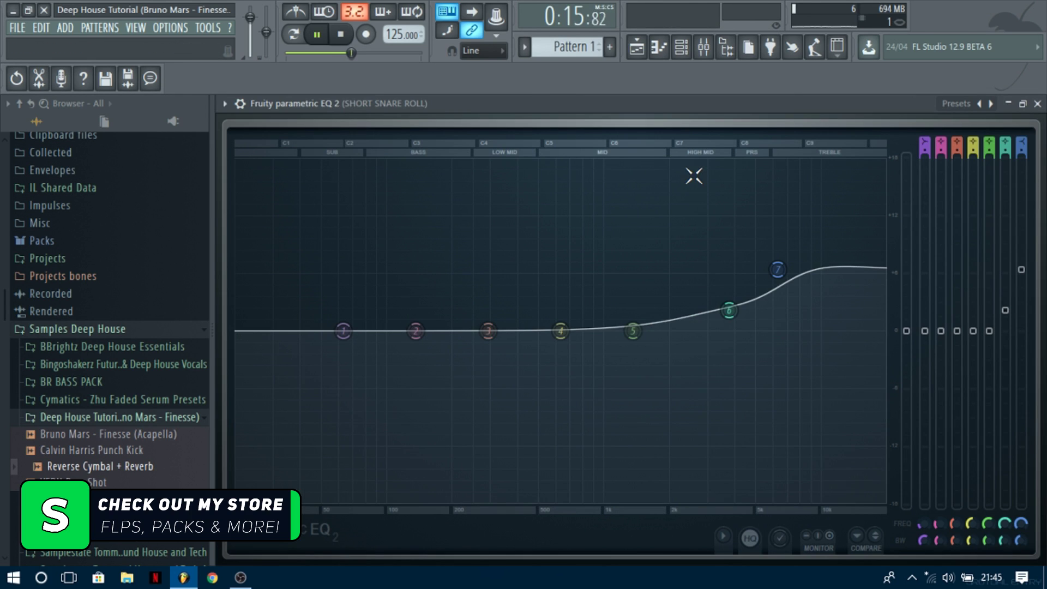
pyautogui.click(1023, 103)
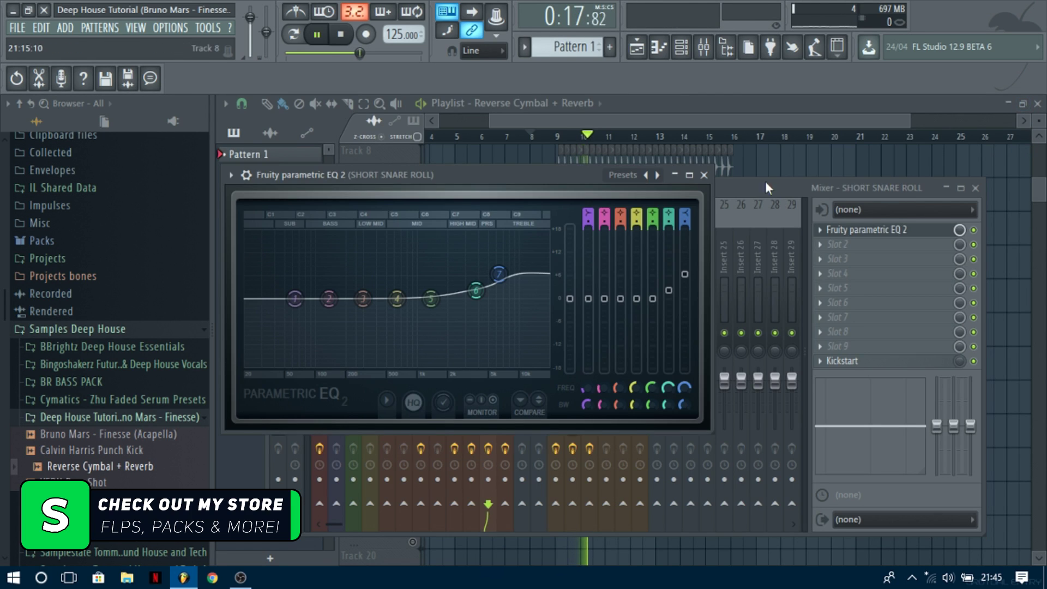
# Close the equalizer, take Track 10 out of solo and replay the full mix with the mixer levels shown
pyautogui.click(704, 175)
pyautogui.press('F9')
pyautogui.press('space')
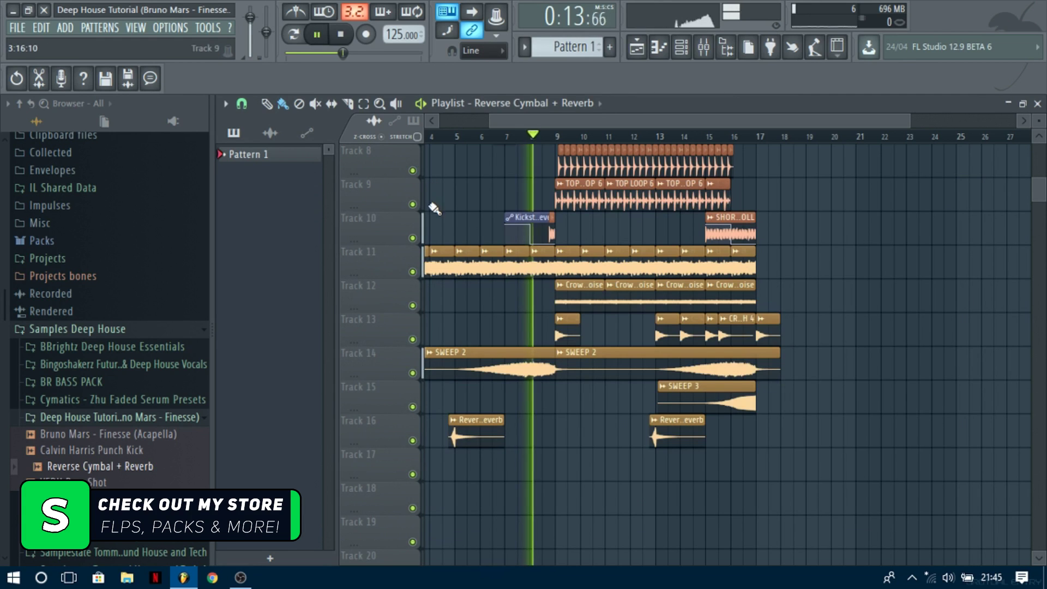
pyautogui.click(703, 48)
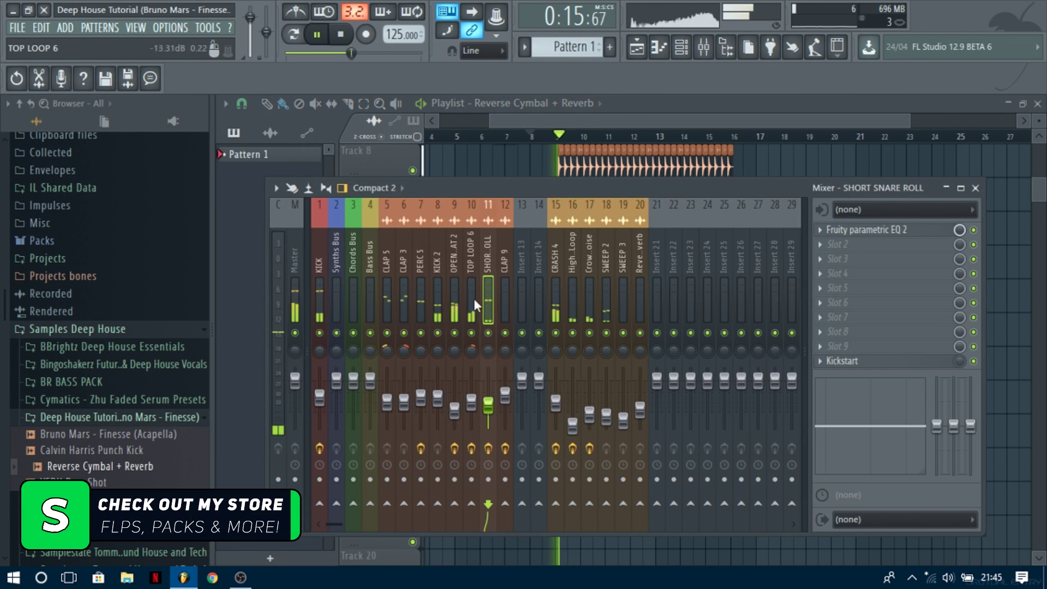
pyautogui.rightClick(505, 162)
# Return to the first playlist tracks and make Pattern 1 the active playlist source during playback
pyautogui.scroll(-1, 461, 239)
pyautogui.scroll(-2, 458, 283)
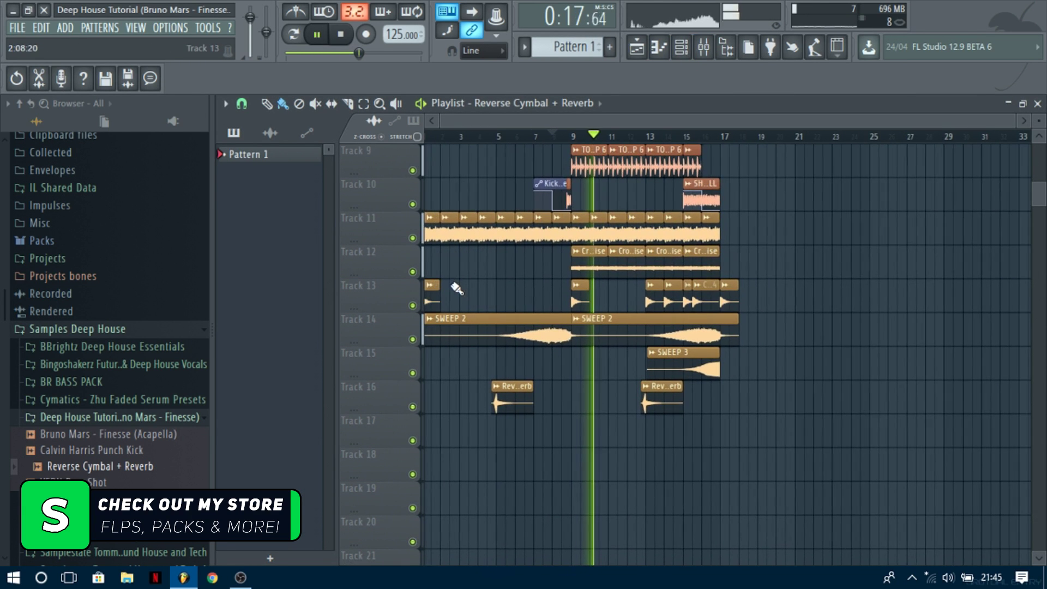
pyautogui.scroll(8, 827, 338)
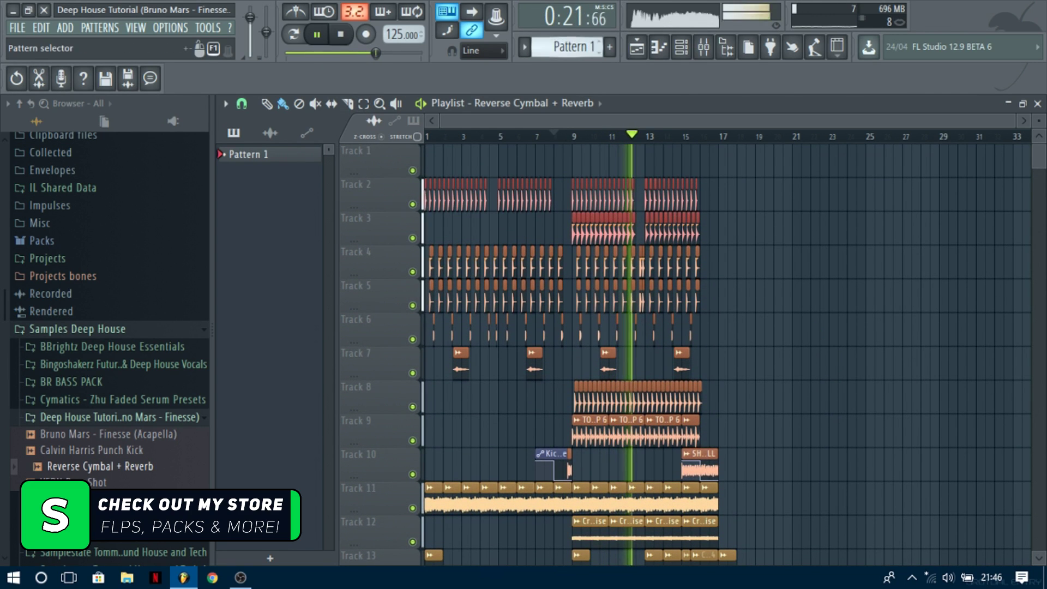
pyautogui.click(559, 52)
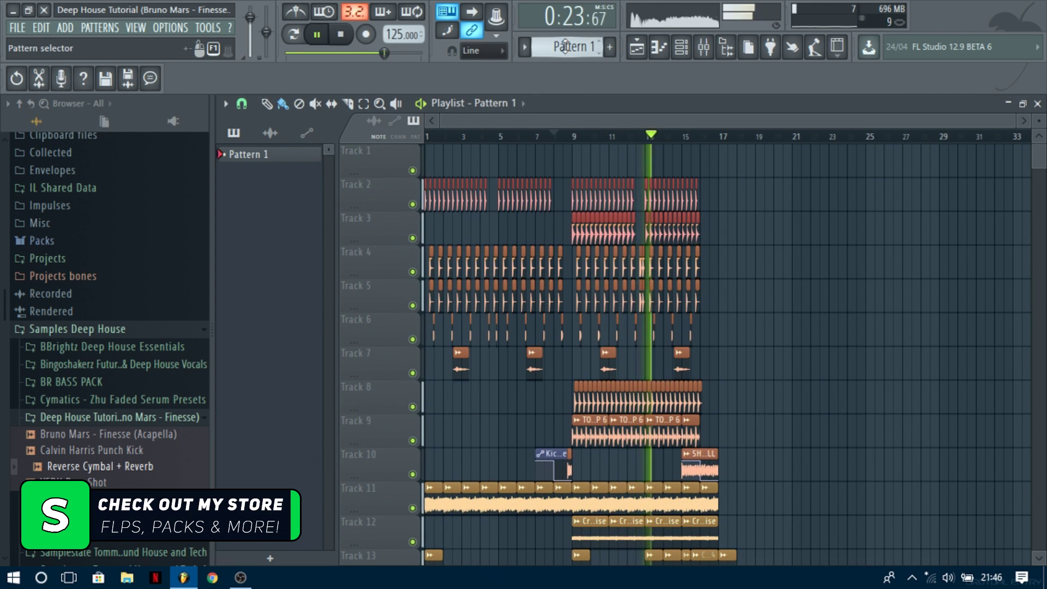
# Stop playback and rename Pattern 1 to "Reese Bass"
pyautogui.press('space')
pyautogui.rightClick(570, 46)
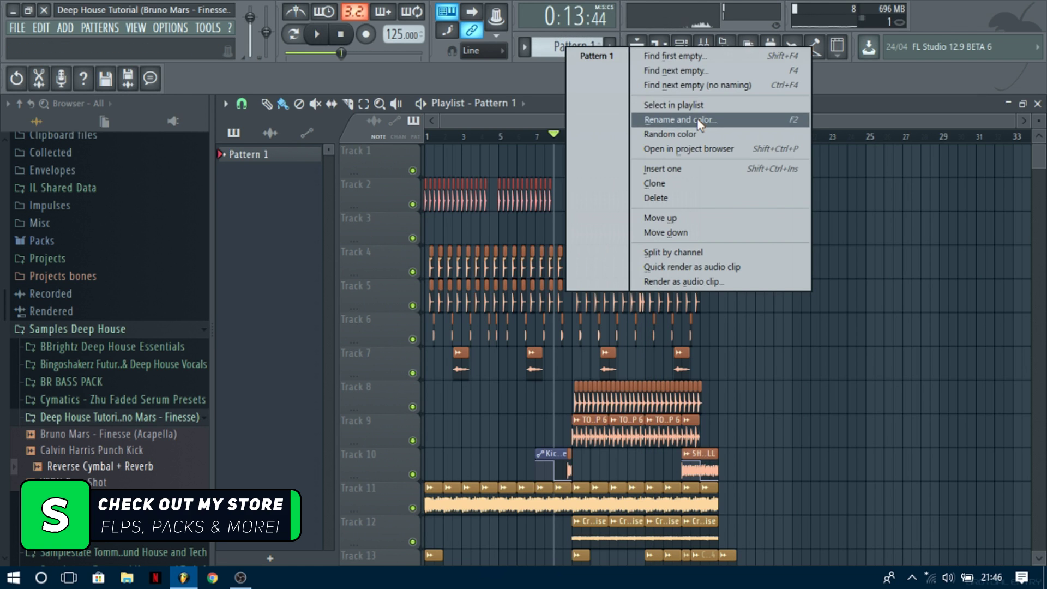
pyautogui.click(698, 119)
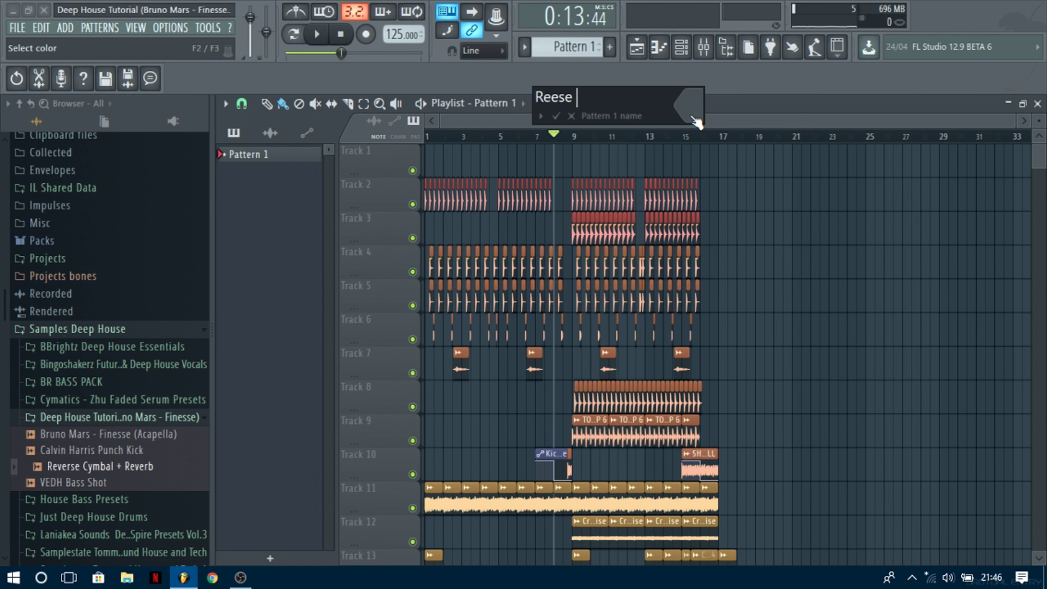
pyautogui.write('Reese BAss')
pyautogui.press('BackSpace')
pyautogui.press('BackSpace')
pyautogui.press('BackSpace')
pyautogui.write('ass')
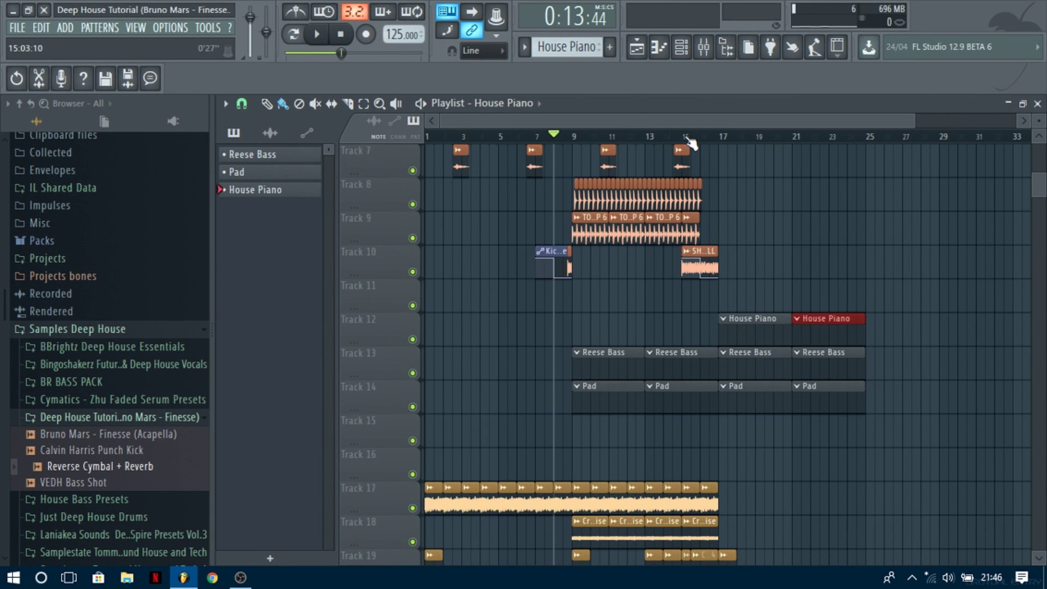
# Play back the arrangement and review the drum and effects tracks alongside the Reese Bass, Pad and House Piano patterns
pyautogui.press('space')
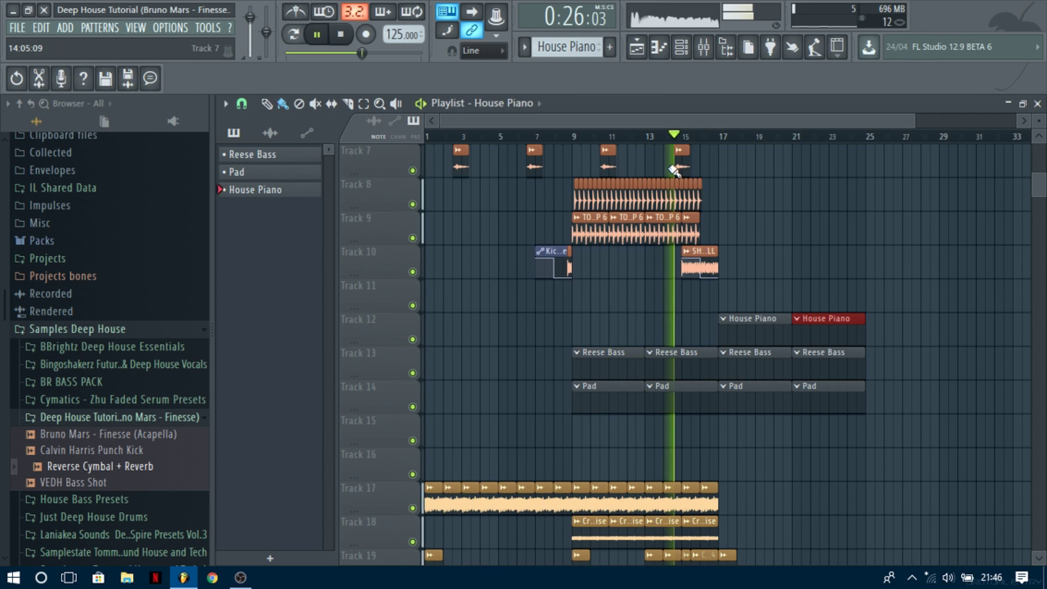
pyautogui.scroll(-1, 661, 471)
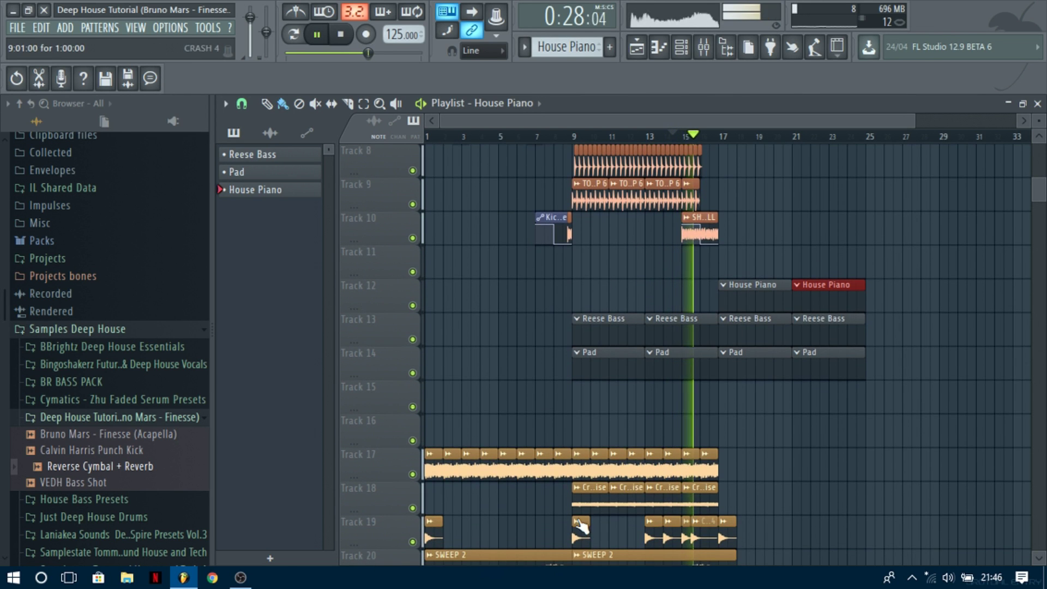
pyautogui.scroll(4, 715, 385)
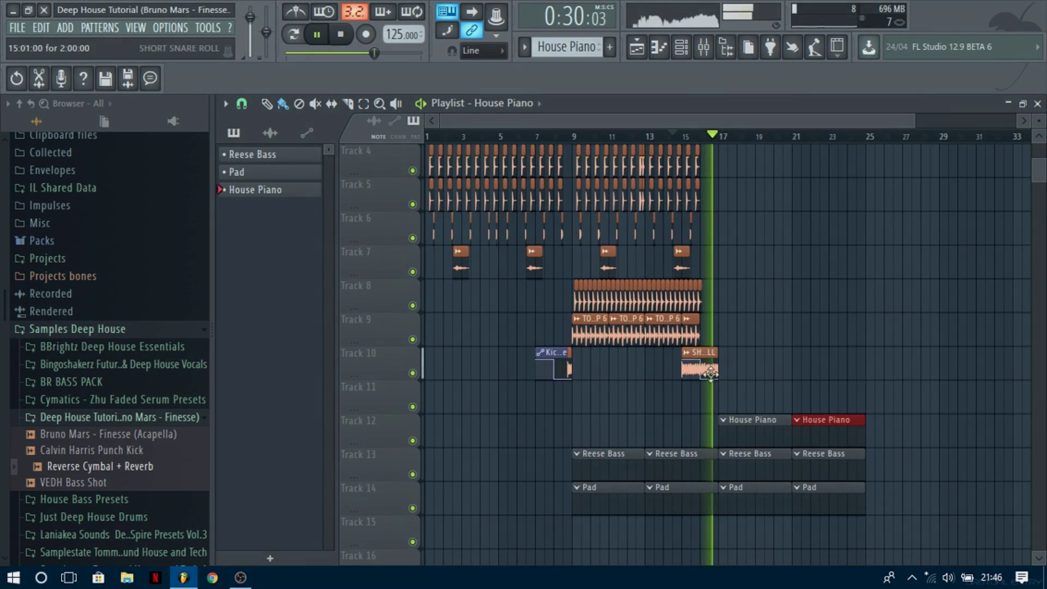
pyautogui.scroll(-3, 711, 400)
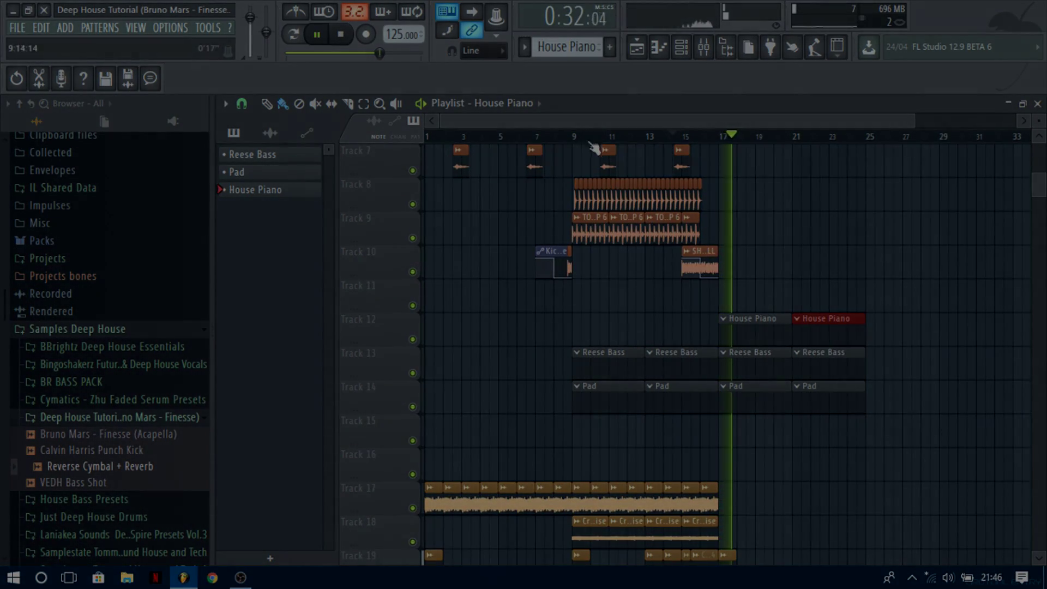